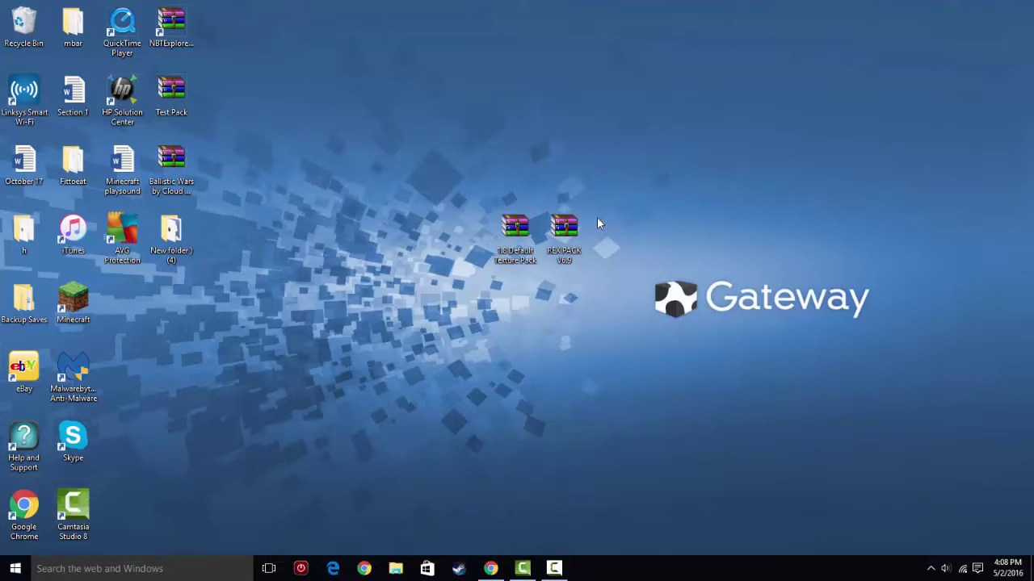
pyautogui.moveTo(565, 243); pyautogui.dragTo(570, 212)
pyautogui.click(625, 186)
pyautogui.moveTo(516, 229); pyautogui.dragTo(462, 234)
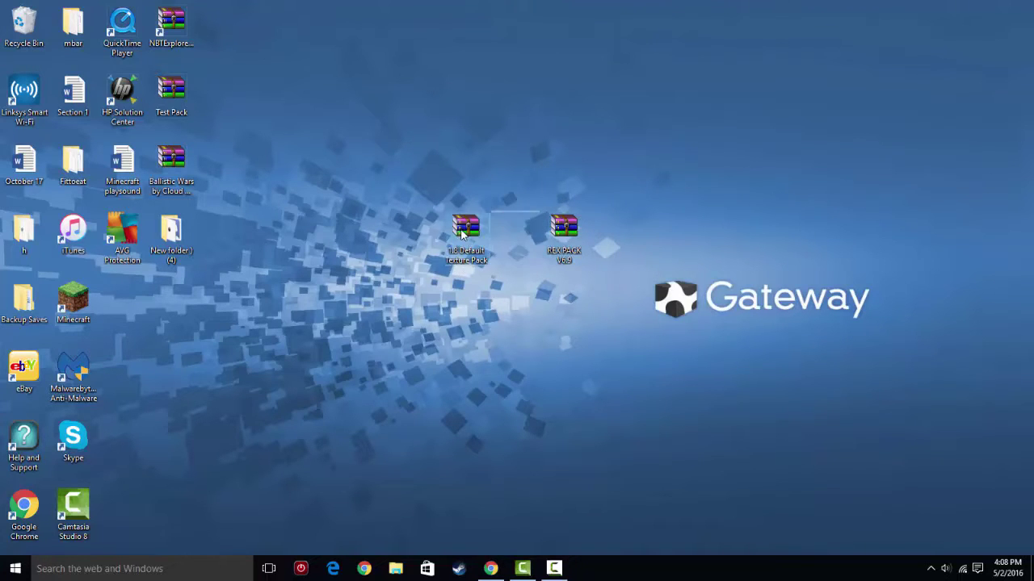
# Step: View the MediaFire download page for the 1.8 Default Texture Pack in Chrome, and return to the desktop
pyautogui.click(490, 569)
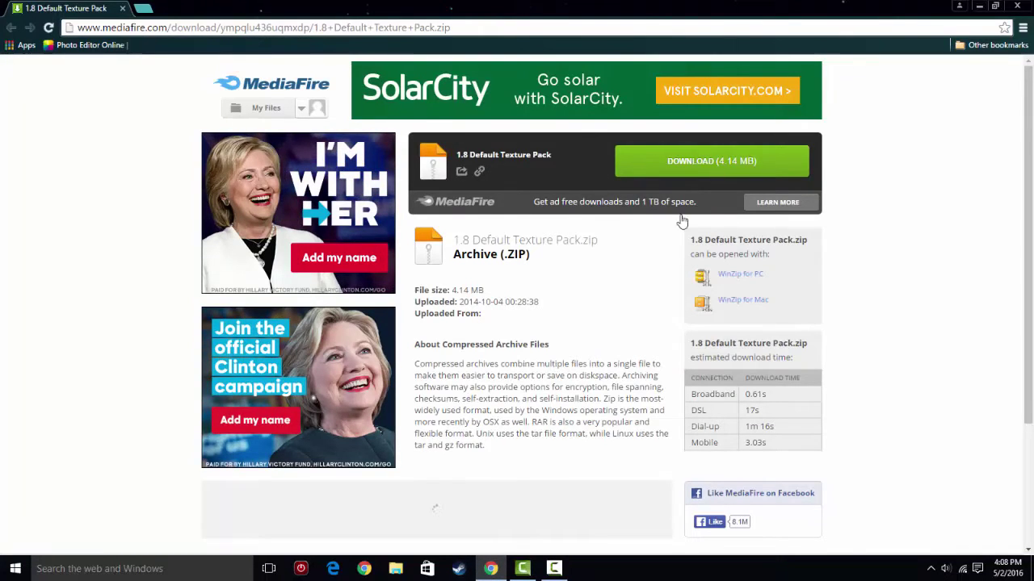
pyautogui.click(979, 5)
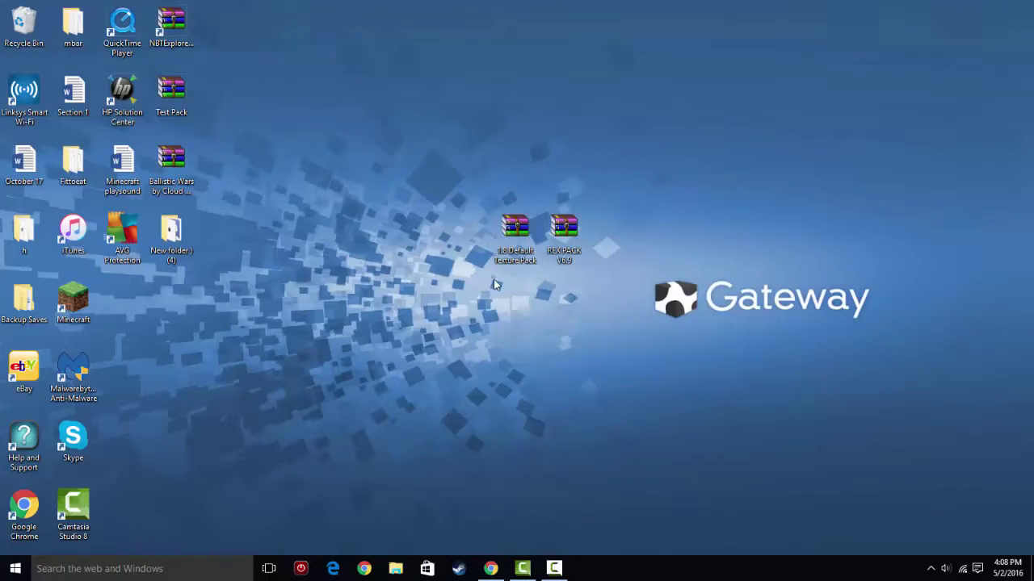
# Step: Open the REX PACK V6.9 and 1.8 Default Texture Pack archives side by side, with the default archive's inner pack folder open
pyautogui.doubleClick(577, 235)
pyautogui.moveTo(432, 145); pyautogui.dragTo(751, 118)
pyautogui.doubleClick(515, 230)
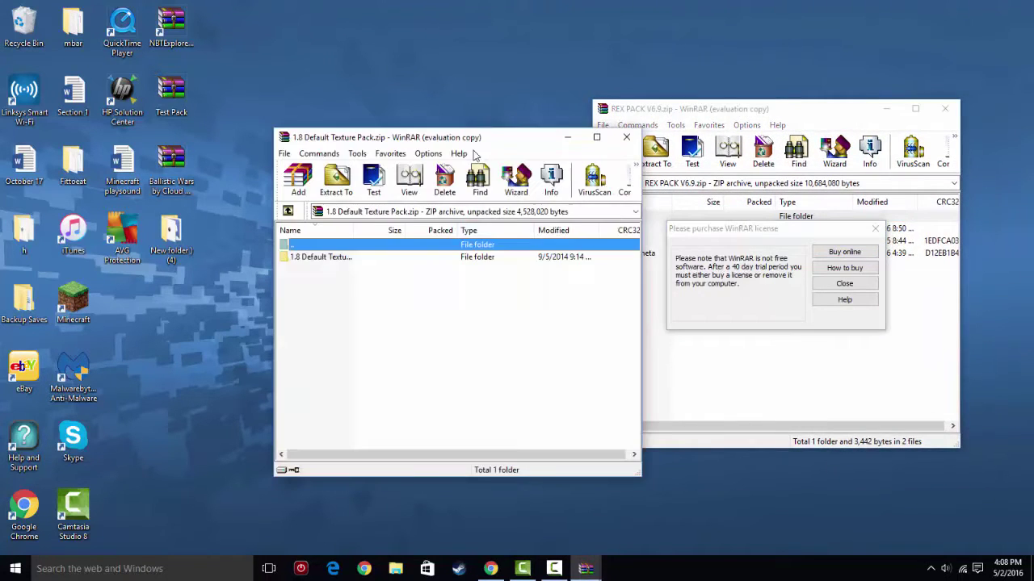
pyautogui.moveTo(466, 146); pyautogui.dragTo(418, 141)
pyautogui.moveTo(883, 232); pyautogui.dragTo(507, 254)
pyautogui.click(506, 253)
pyautogui.doubleClick(455, 252)
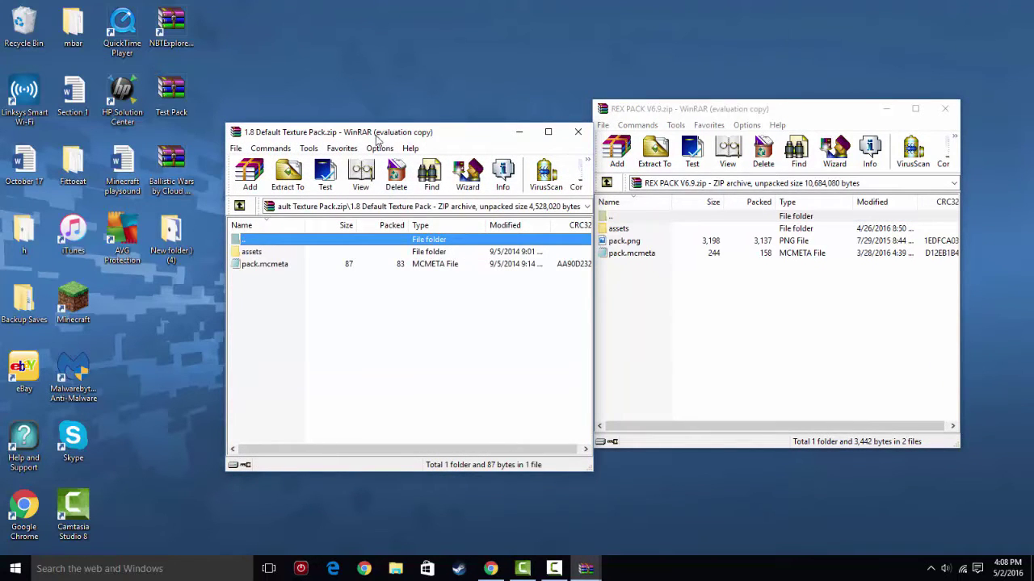
pyautogui.moveTo(377, 134); pyautogui.dragTo(328, 112)
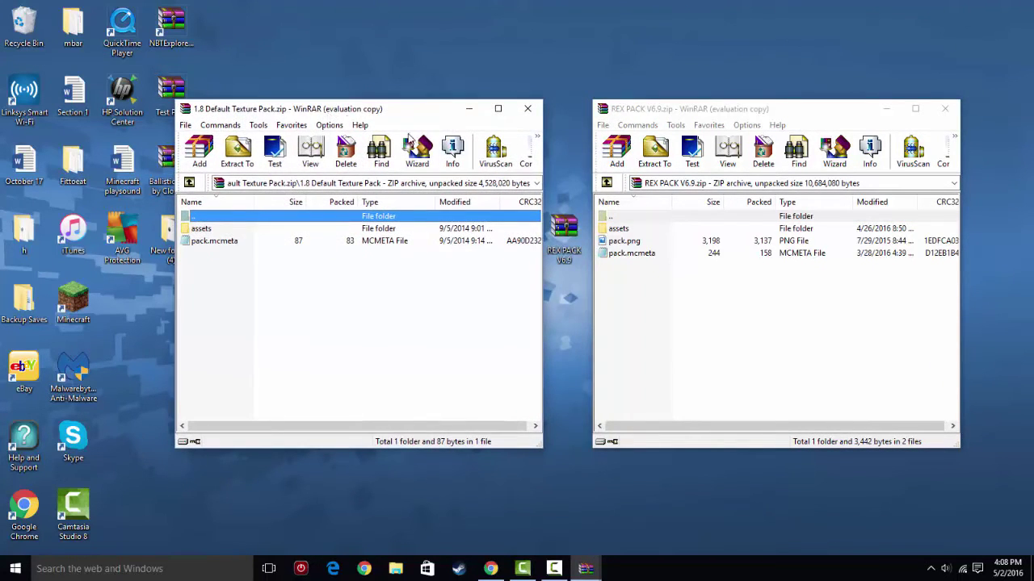
# Step: View REX PACK's pack.png image and add that file to the default archive's inner pack folder
pyautogui.click(631, 242)
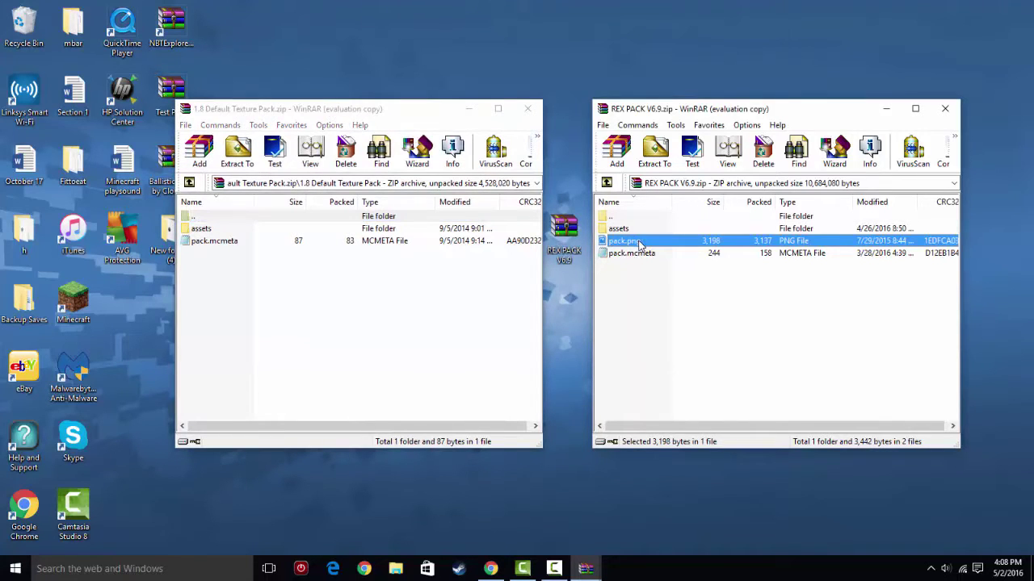
pyautogui.doubleClick(641, 244)
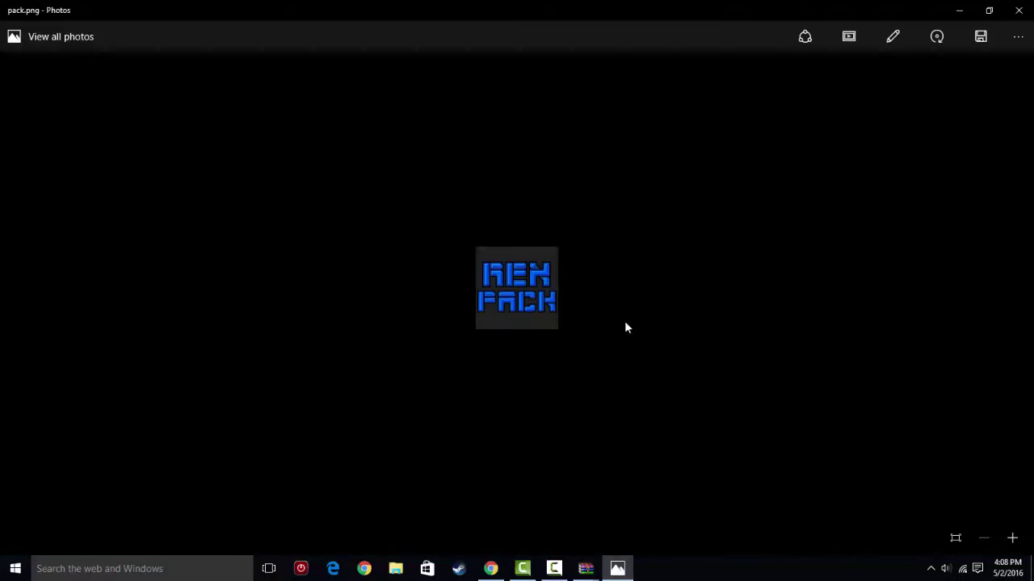
pyautogui.click(1019, 10)
pyautogui.moveTo(640, 242); pyautogui.dragTo(209, 290)
pyautogui.click(372, 389)
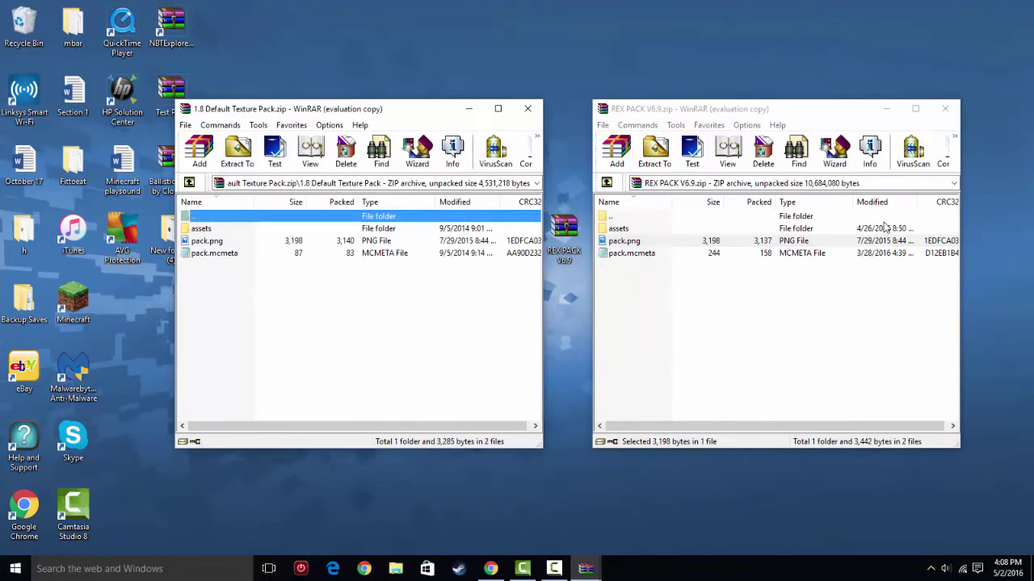
# Step: Examine the description and language entries in REX PACK's pack.mcmeta file
pyautogui.click(627, 267)
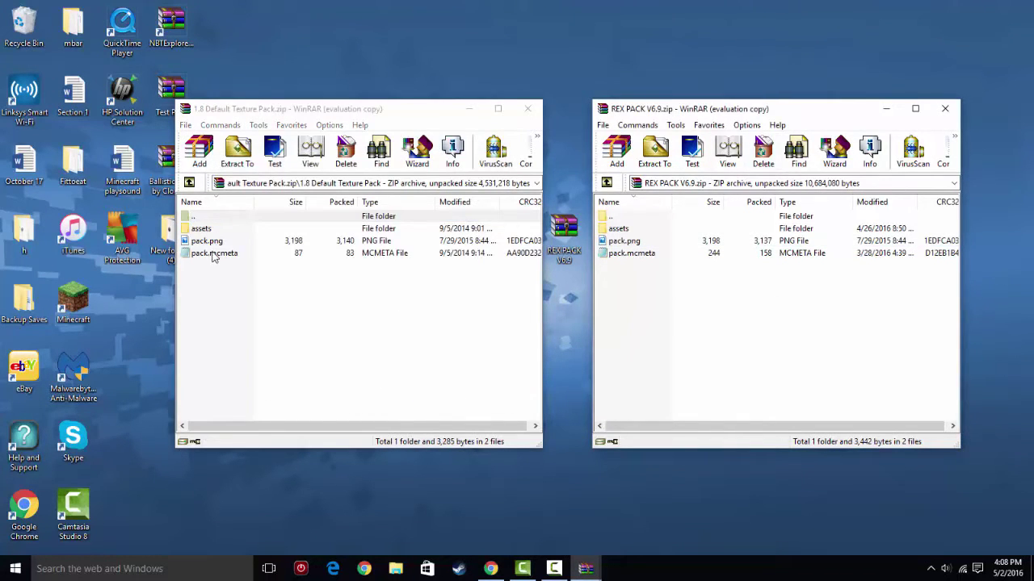
pyautogui.doubleClick(214, 254)
pyautogui.click(790, 129)
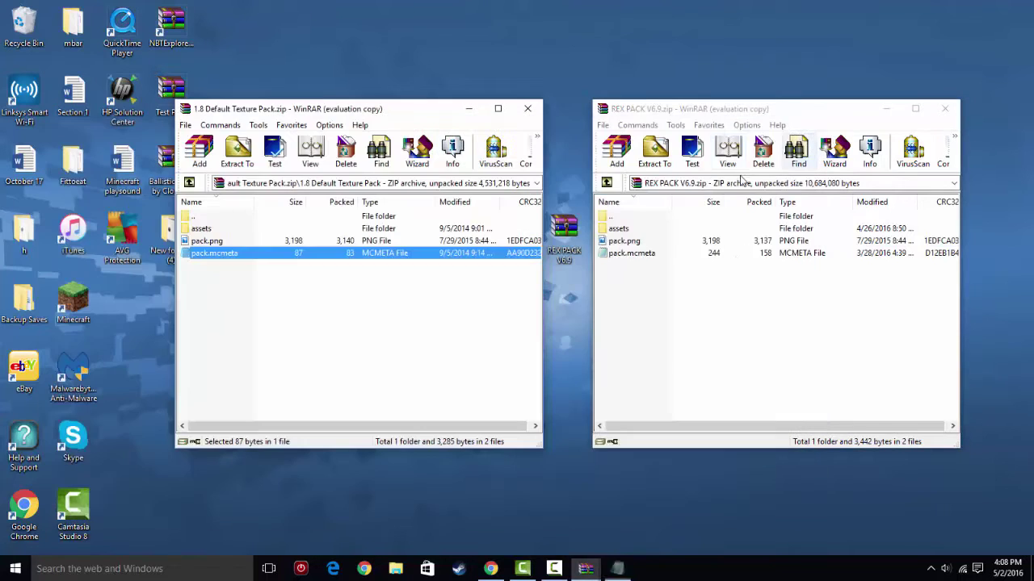
pyautogui.doubleClick(735, 255)
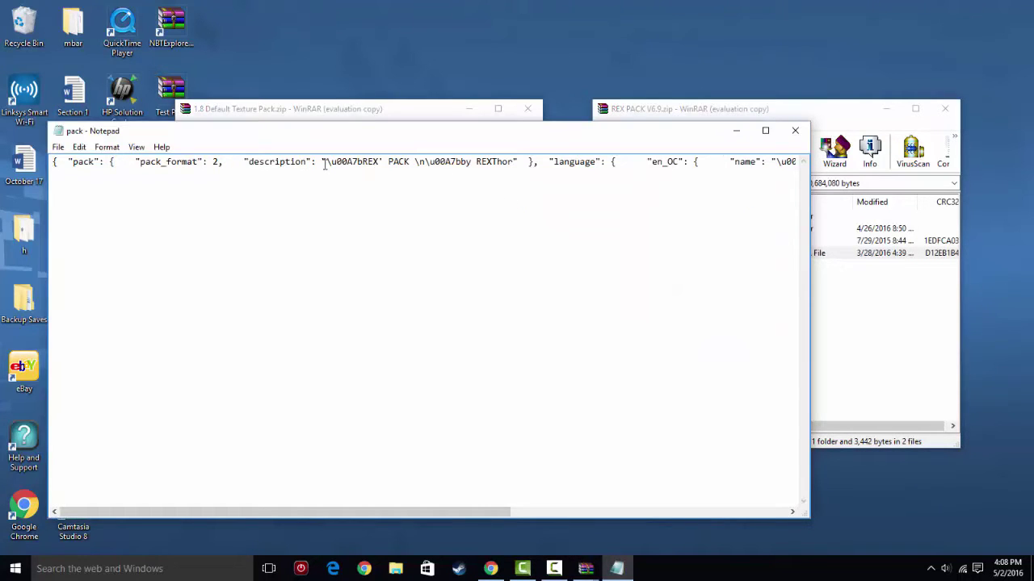
pyautogui.moveTo(324, 164); pyautogui.dragTo(512, 175)
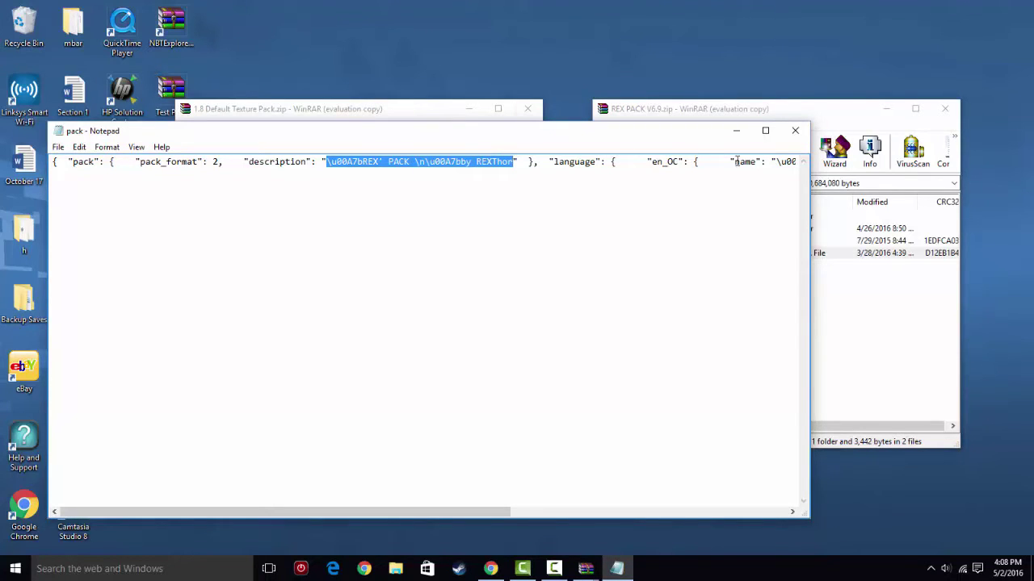
pyautogui.moveTo(207, 514); pyautogui.dragTo(472, 518)
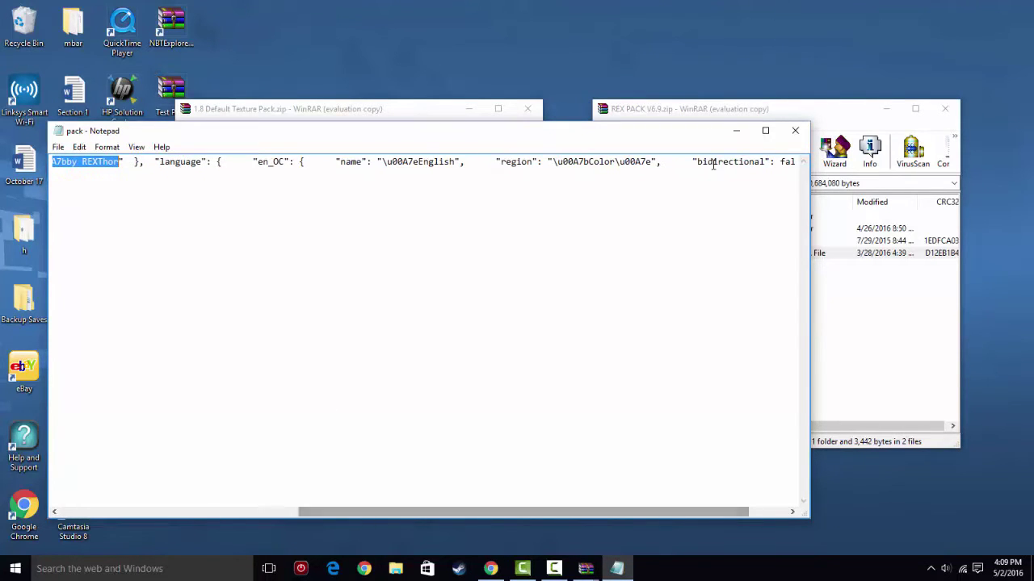
pyautogui.click(796, 130)
# Step: Replace the default archive's pack.mcmeta with REX PACK's copy, and save it there with pack_format set to 1
pyautogui.moveTo(622, 254); pyautogui.dragTo(465, 286)
pyautogui.click(370, 388)
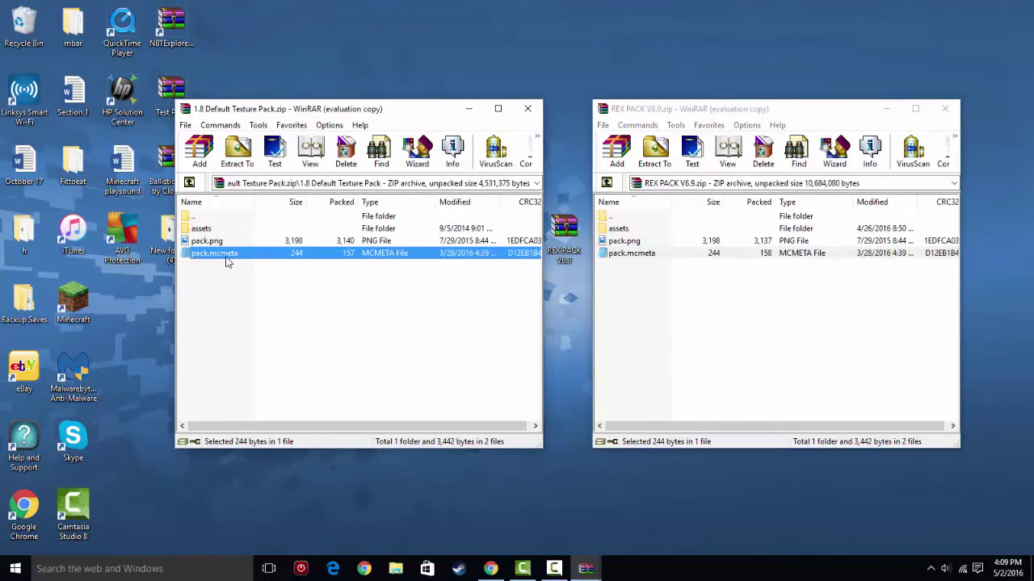
pyautogui.doubleClick(227, 257)
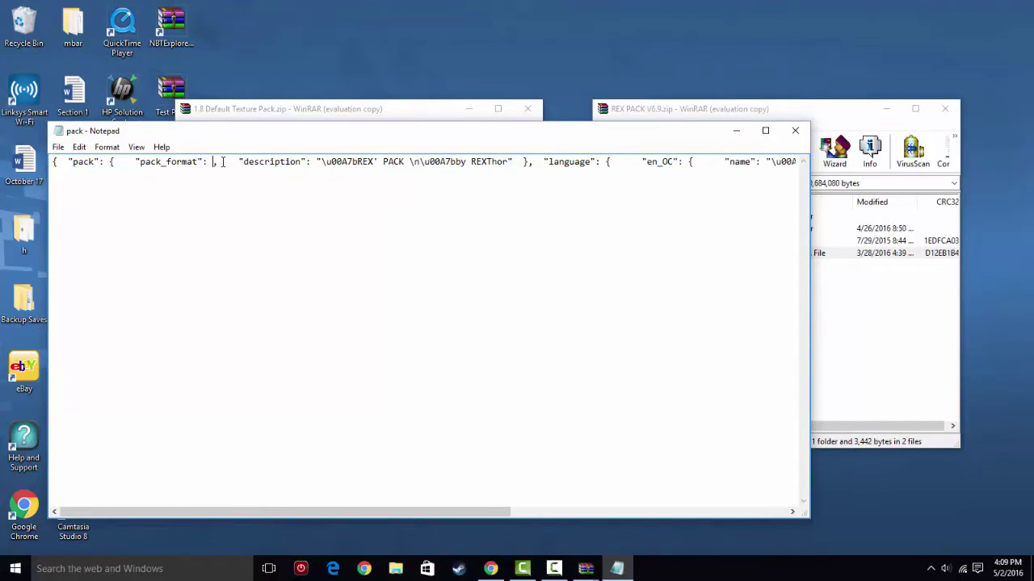
pyautogui.press('BackSpace')
pyautogui.write('1')
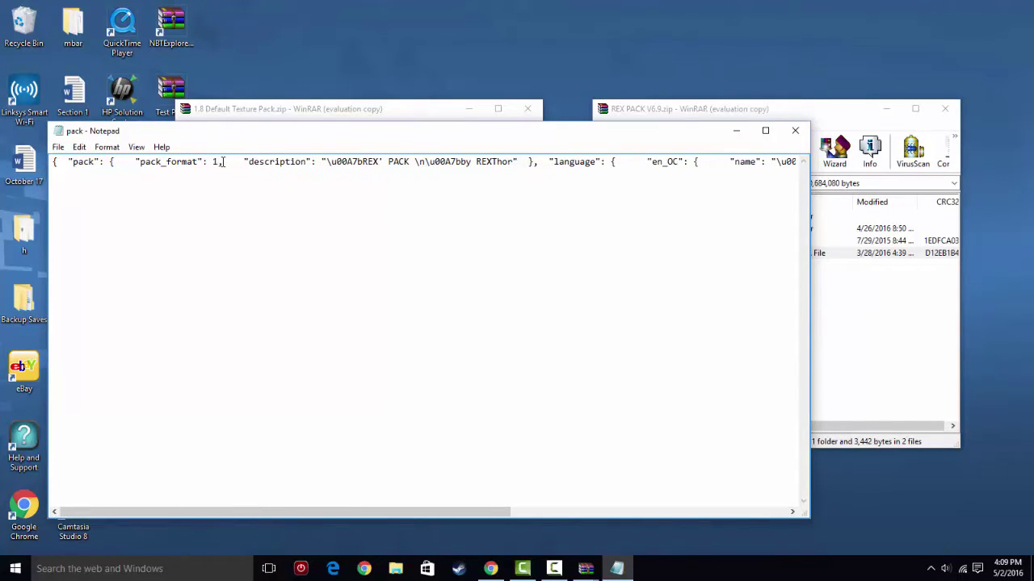
pyautogui.click(795, 130)
pyautogui.click(466, 331)
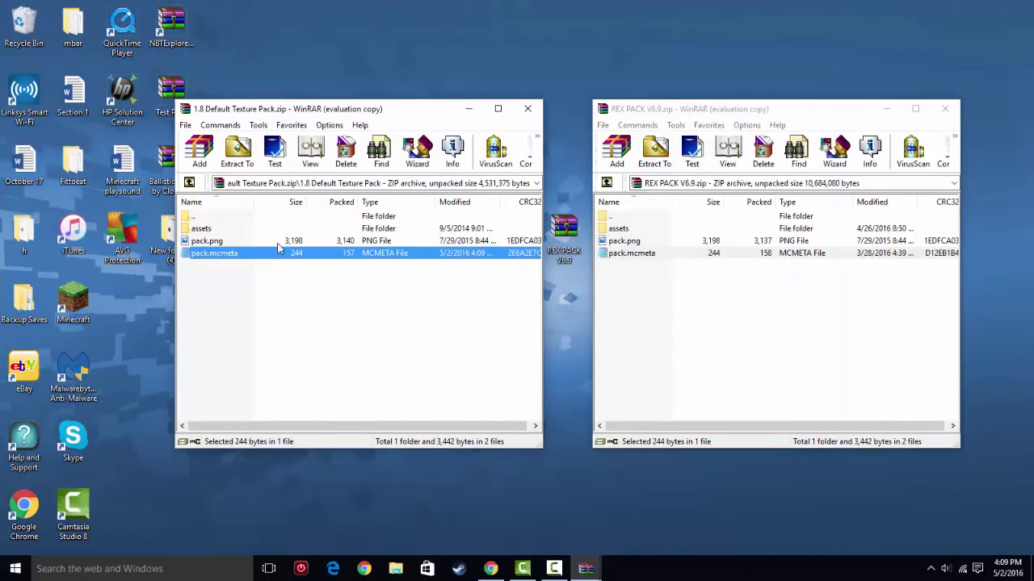
# Step: Check the pack_format value in the pack.mcmeta files of both archives
pyautogui.doubleClick(211, 256)
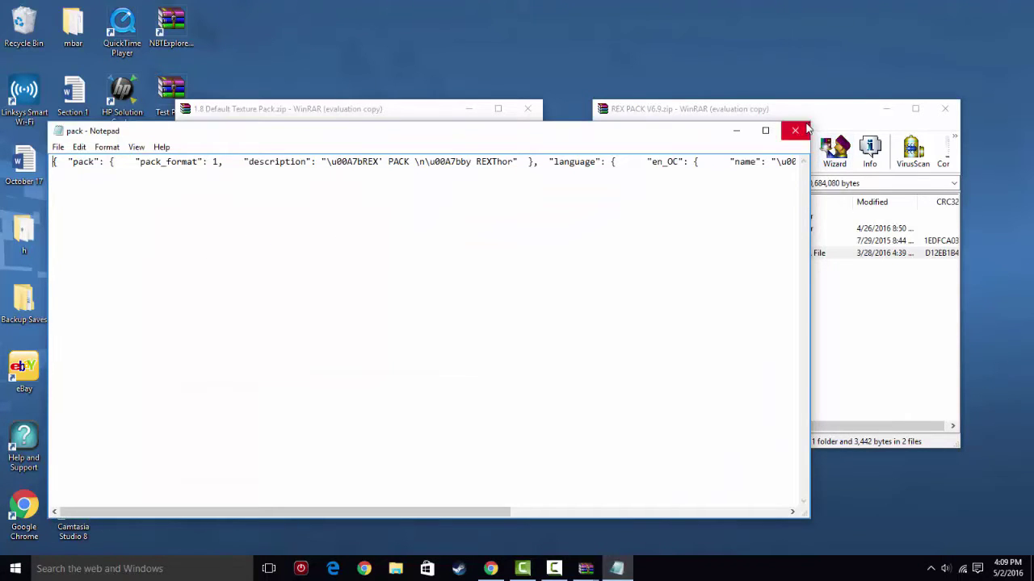
pyautogui.click(793, 129)
pyautogui.doubleClick(657, 253)
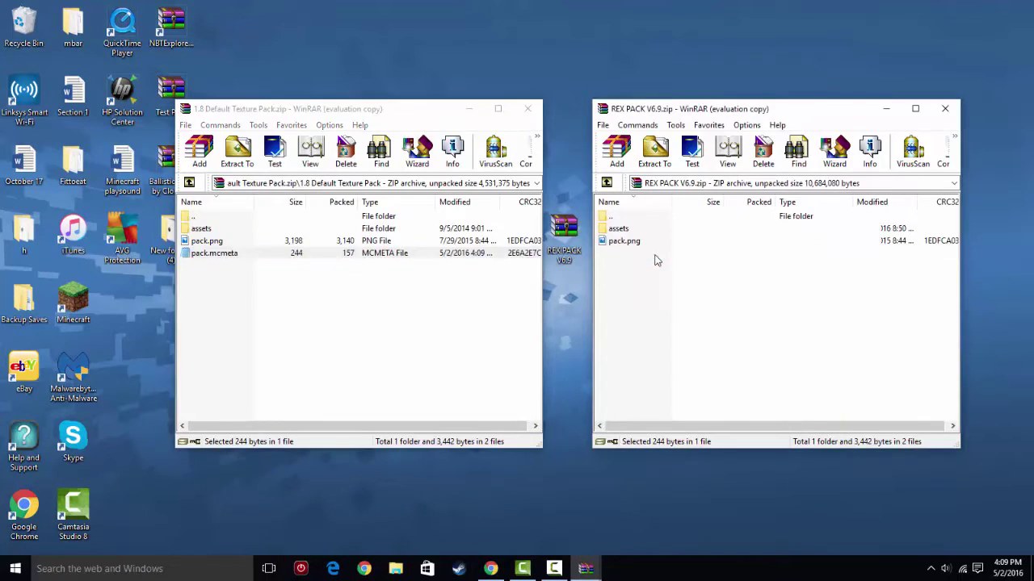
pyautogui.click(796, 131)
# Step: Open the assets\minecraft folder in both the default archive and the REX PACK archive
pyautogui.doubleClick(238, 229)
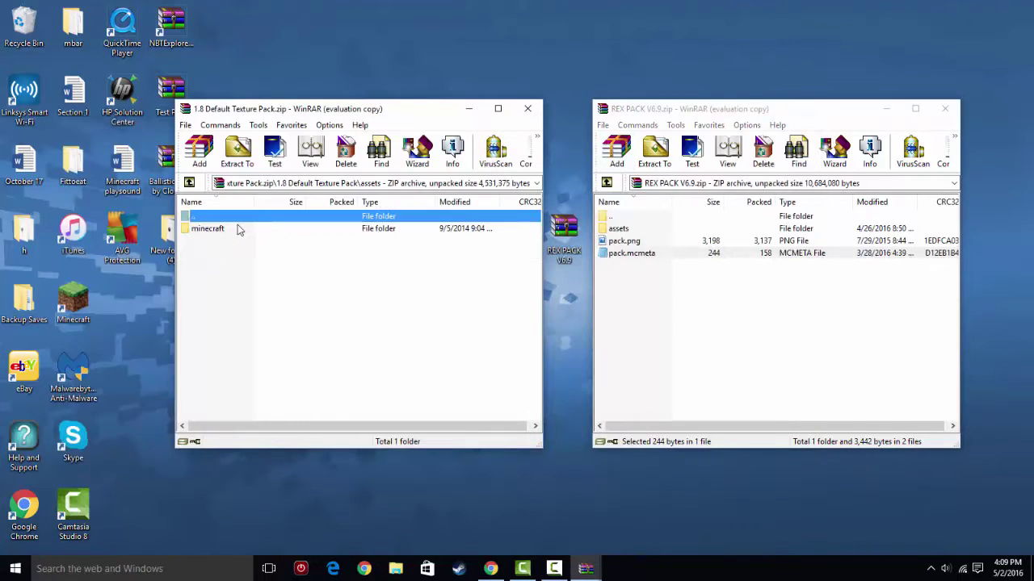
pyautogui.doubleClick(237, 230)
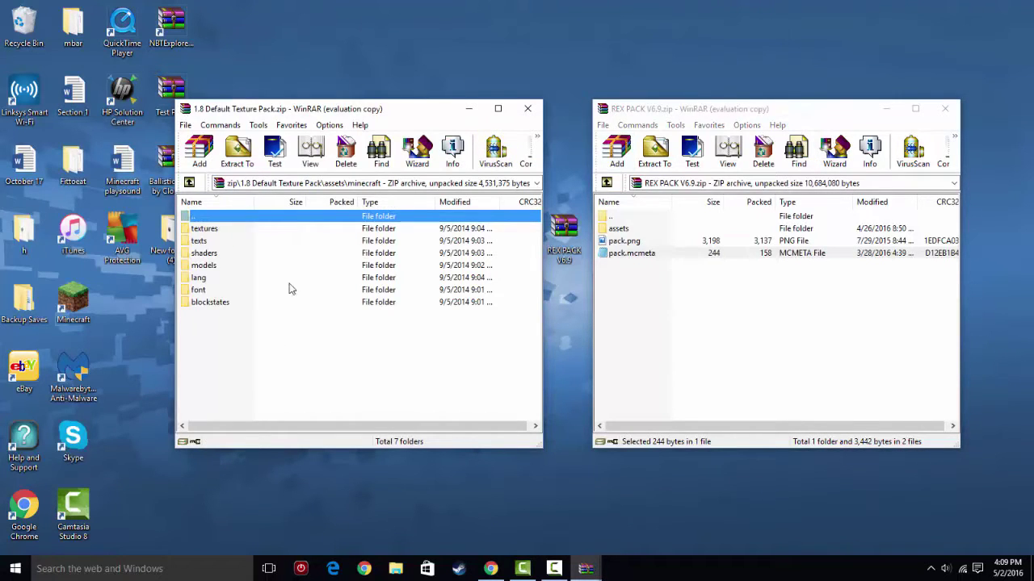
pyautogui.doubleClick(620, 229)
pyautogui.doubleClick(615, 229)
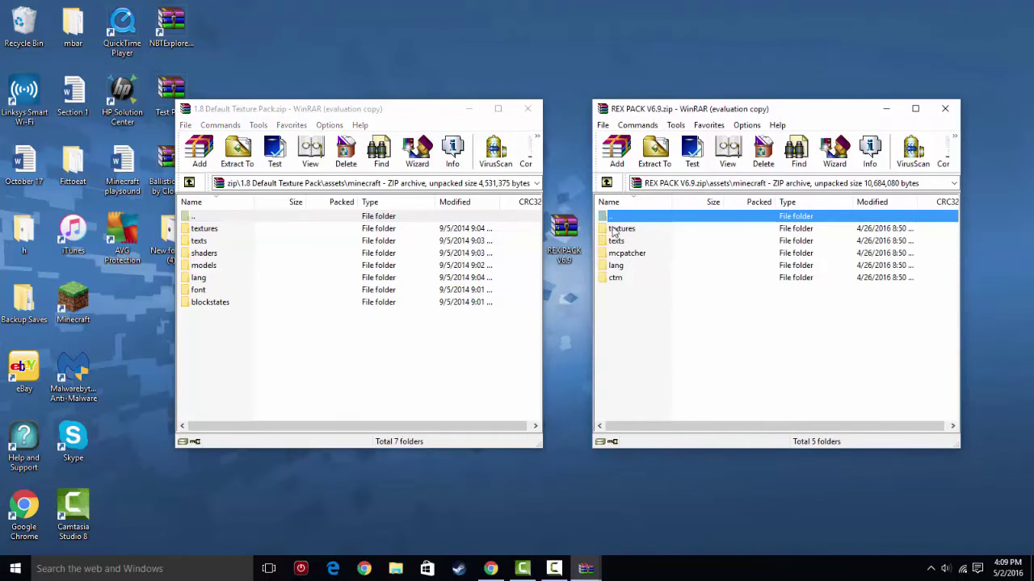
pyautogui.doubleClick(622, 229)
pyautogui.click(608, 185)
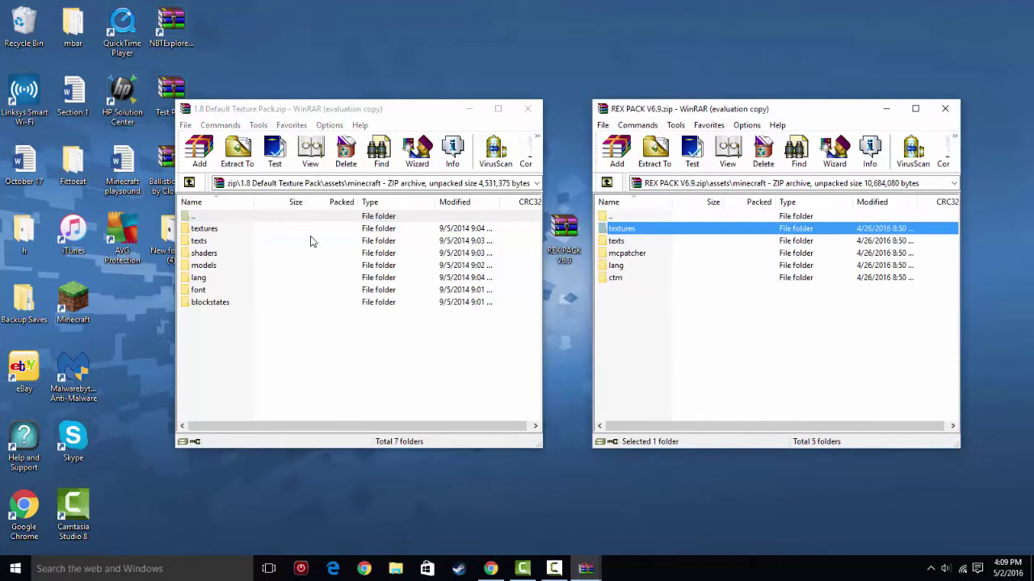
# Step: Delete the default archive's textures folder and add REX PACK's textures folder in its place
pyautogui.click(308, 232)
pyautogui.press('Delete')
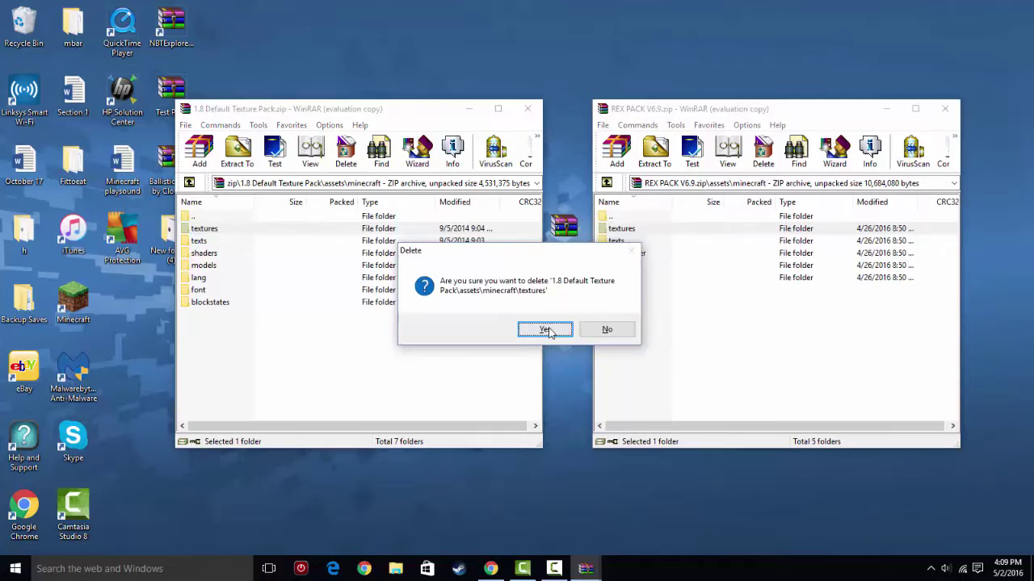
pyautogui.click(545, 331)
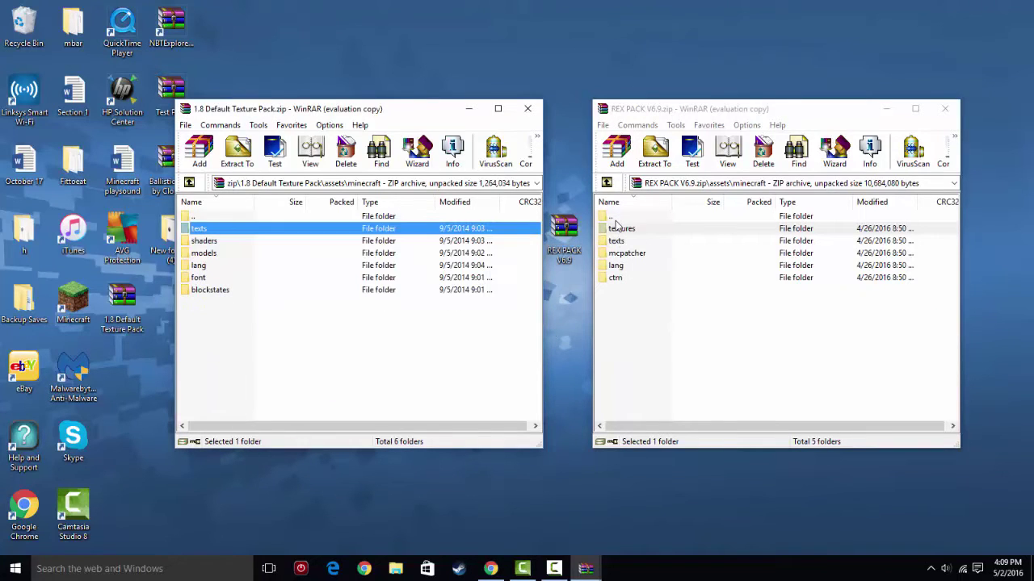
pyautogui.click(659, 231)
pyautogui.moveTo(658, 232); pyautogui.dragTo(316, 355)
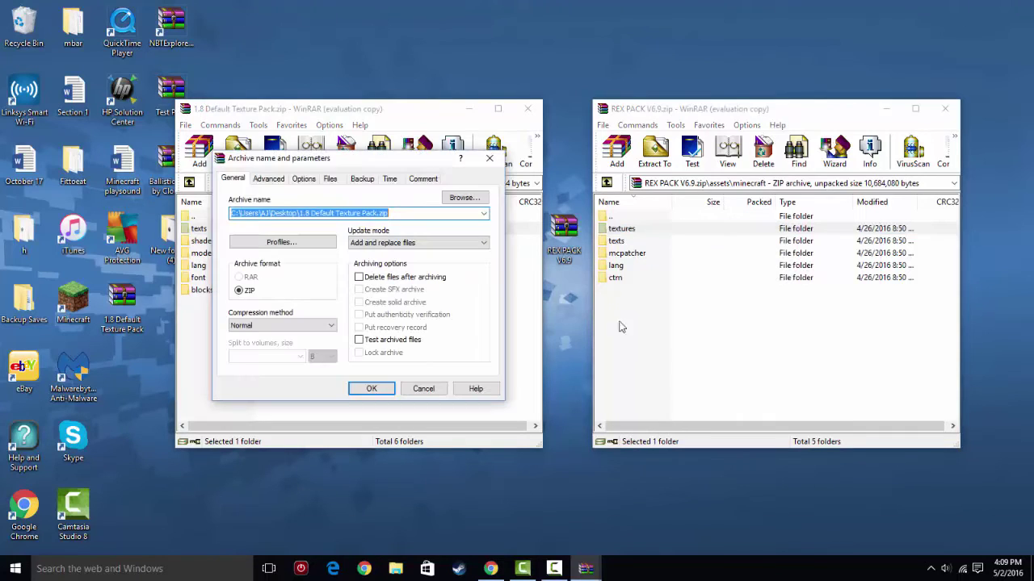
pyautogui.click(378, 386)
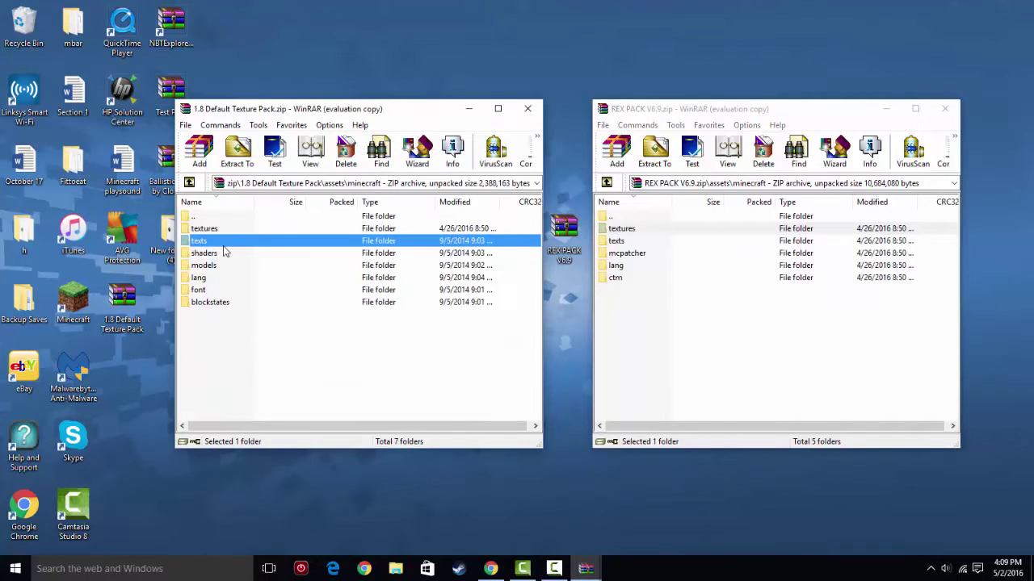
# Step: Replace the default archive's texts folder with the texts folder from REX PACK
pyautogui.doubleClick(220, 242)
pyautogui.doubleClick(195, 216)
pyautogui.press('Delete')
pyautogui.click(545, 330)
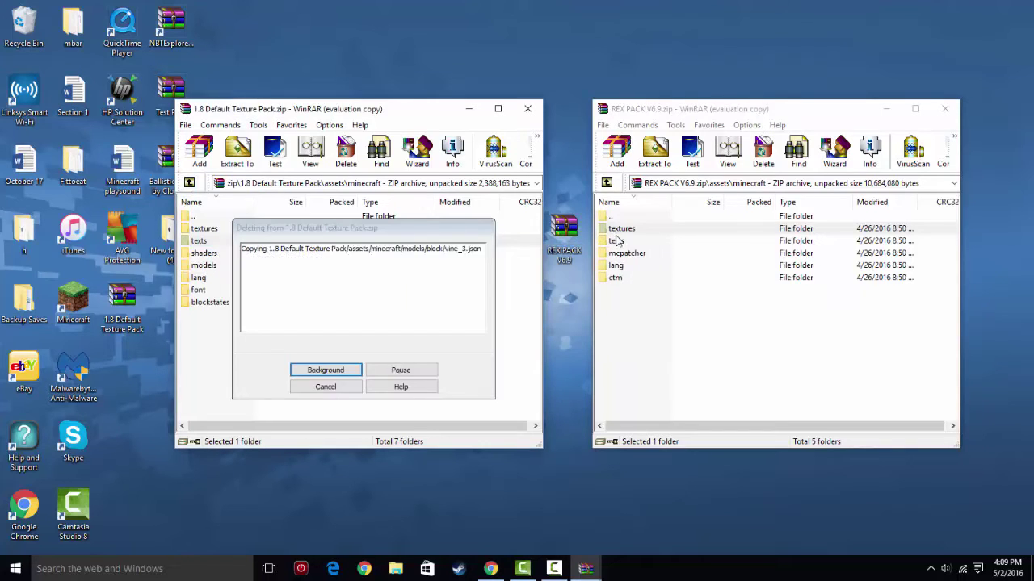
pyautogui.moveTo(642, 242); pyautogui.dragTo(296, 340)
pyautogui.click(368, 388)
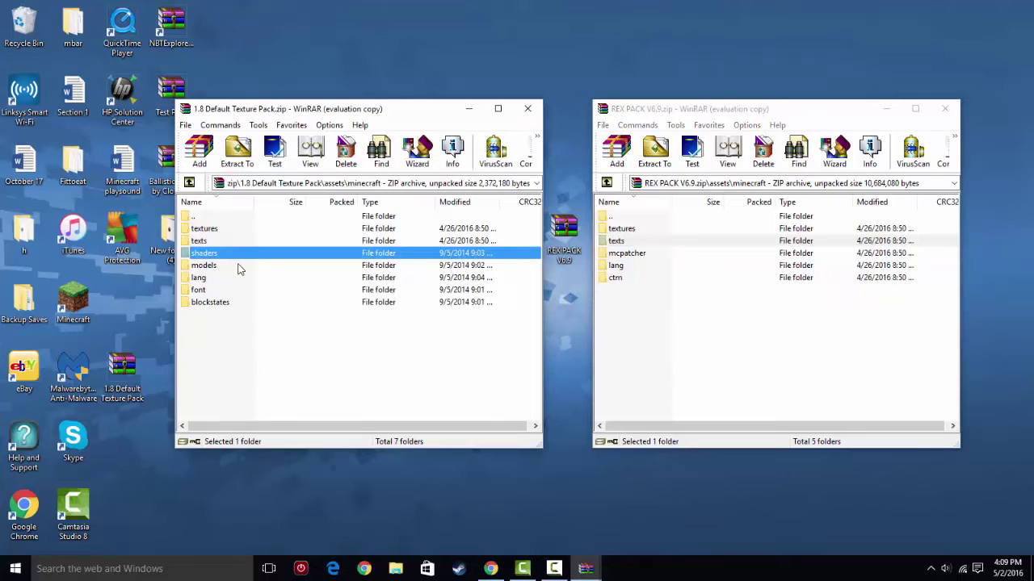
# Step: Compare the textures folder of REX PACK with the untouched default pack copy, including the items folder in both
pyautogui.doubleClick(213, 232)
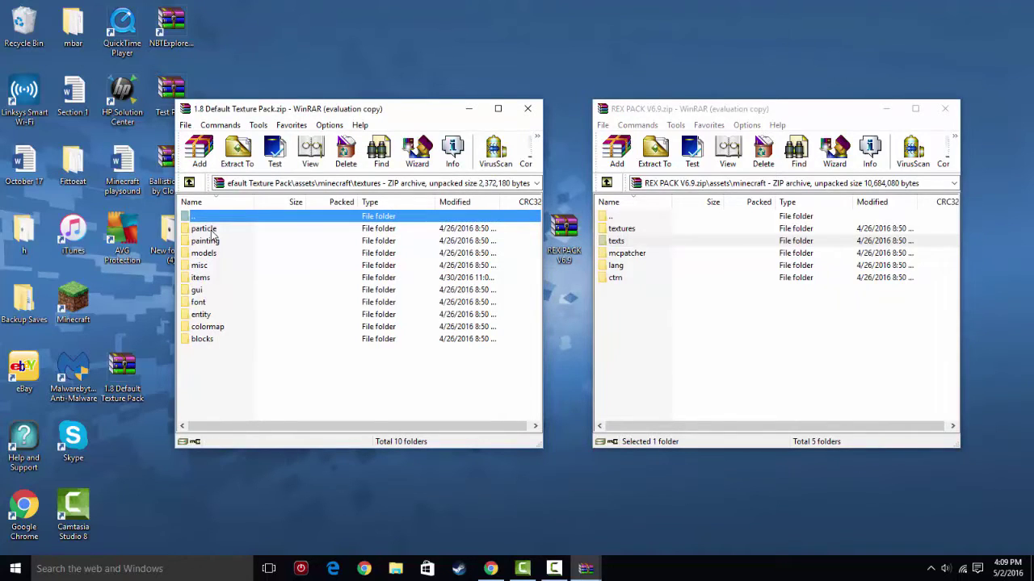
pyautogui.click(189, 181)
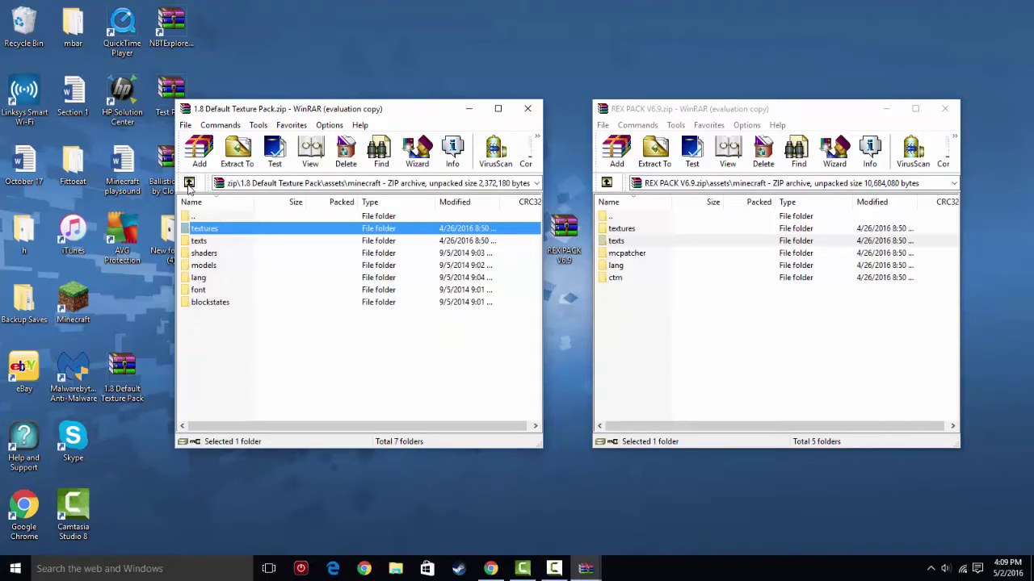
pyautogui.click(273, 368)
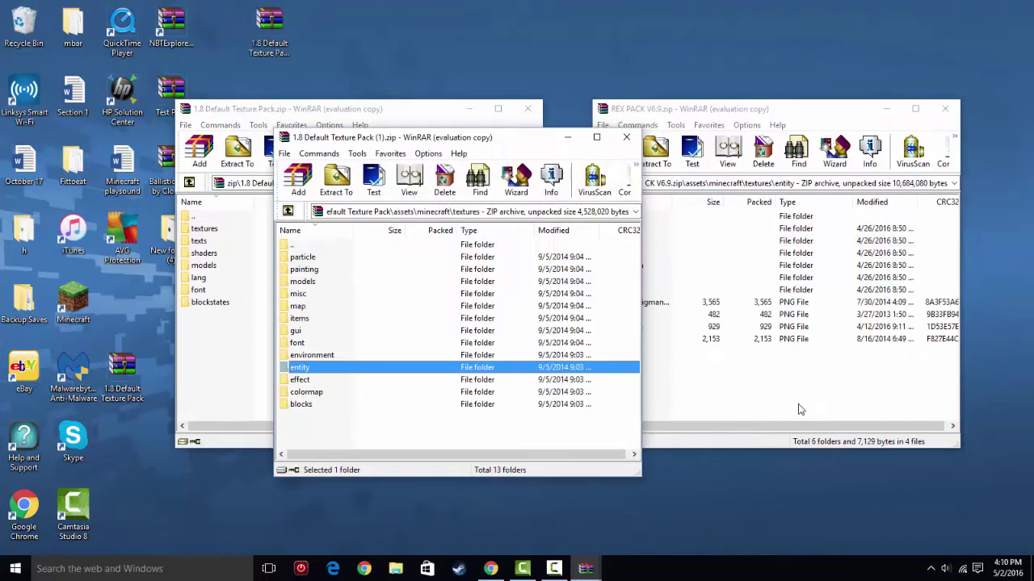
pyautogui.click(738, 414)
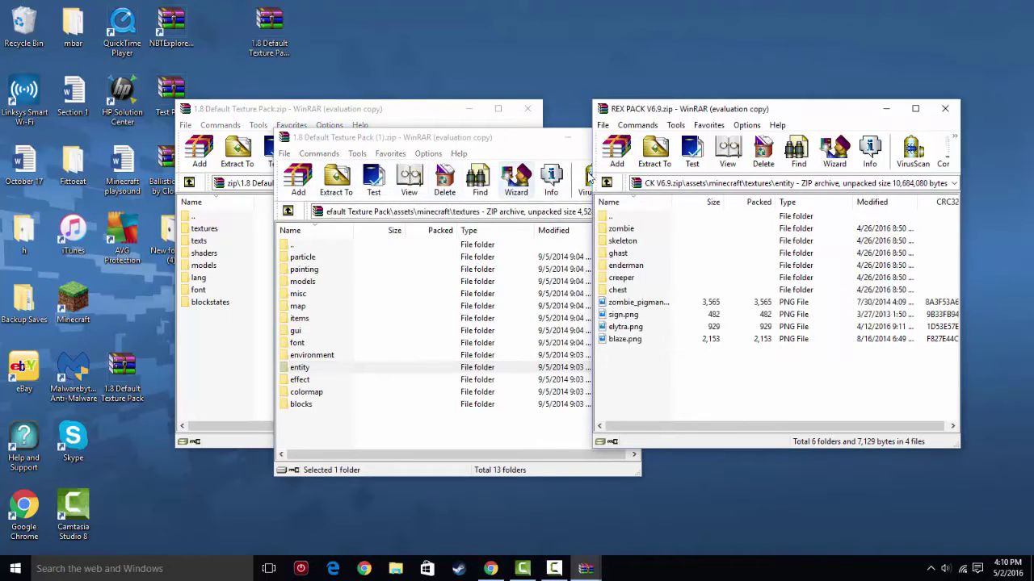
pyautogui.click(607, 184)
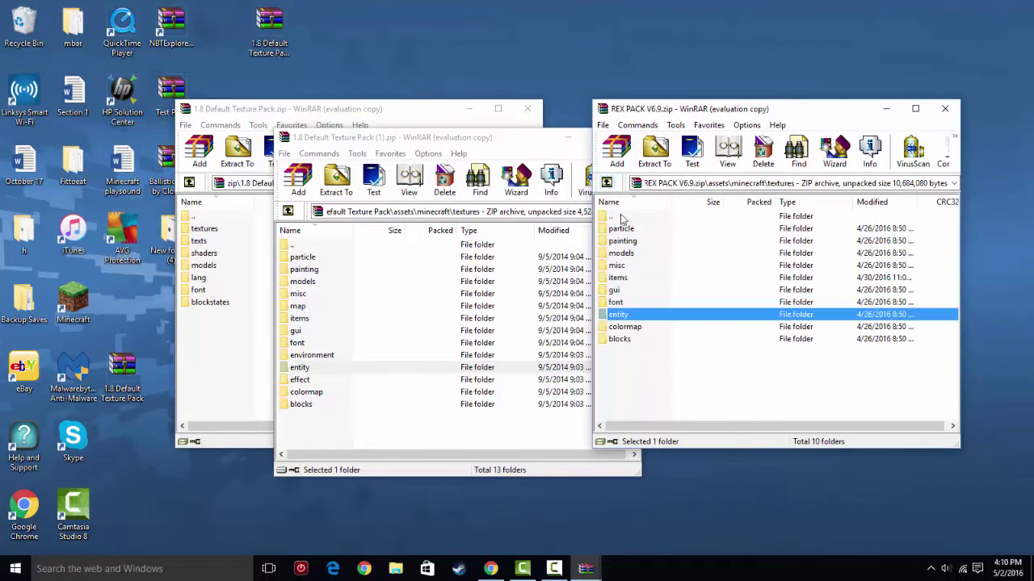
pyautogui.doubleClick(618, 278)
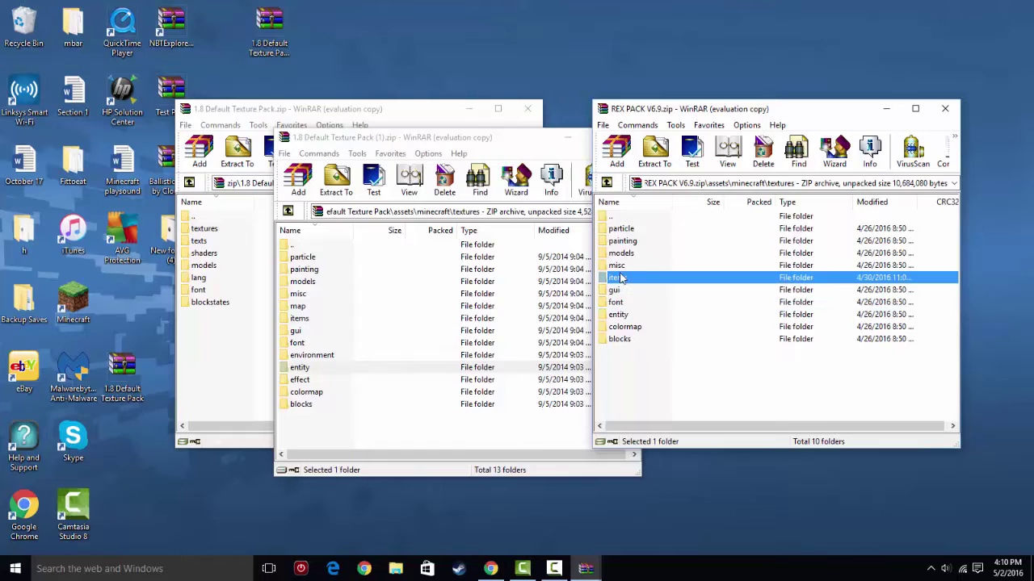
pyautogui.scroll(-10, 622, 279)
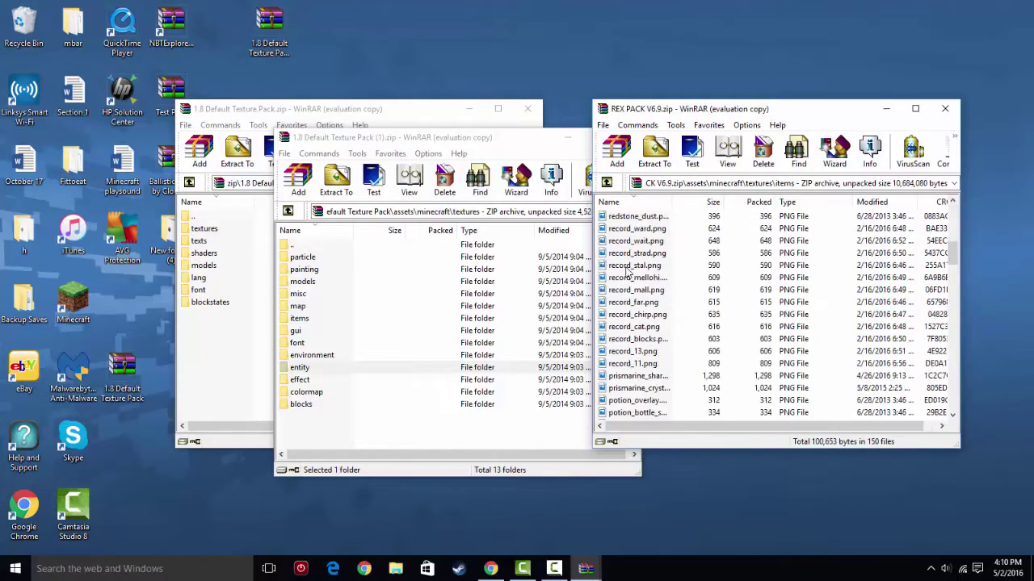
pyautogui.doubleClick(297, 318)
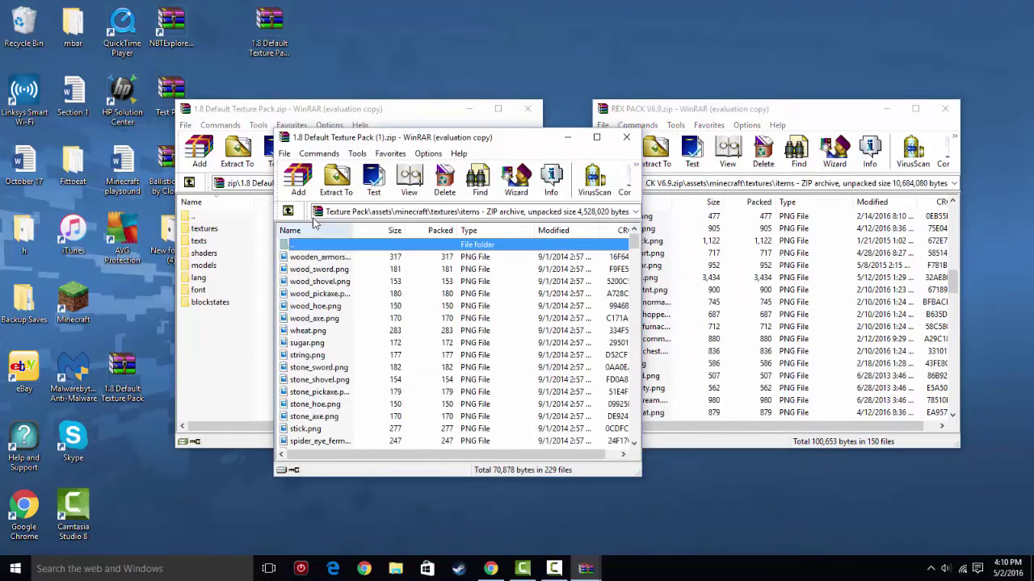
pyautogui.click(289, 211)
pyautogui.click(660, 199)
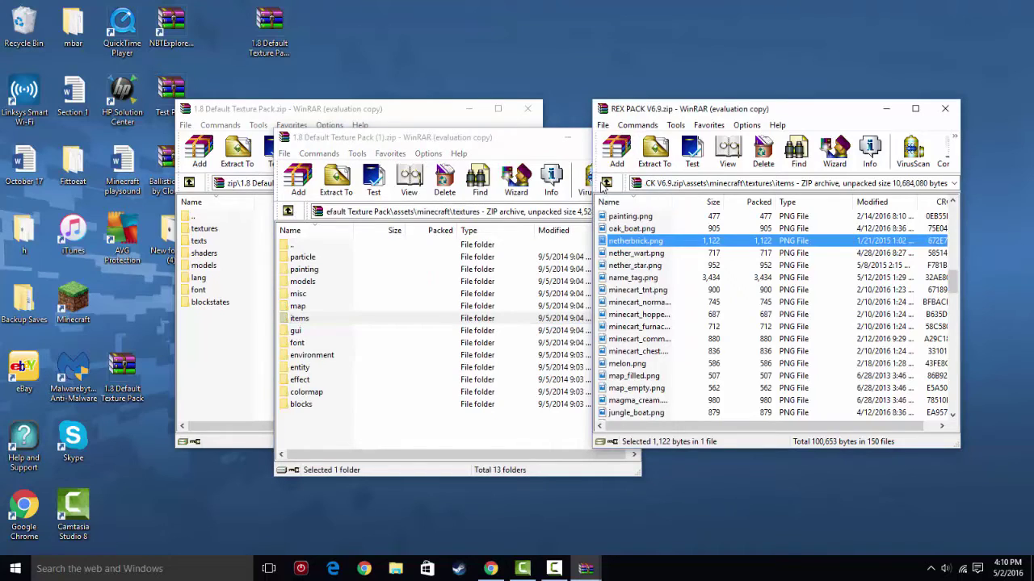
pyautogui.click(606, 182)
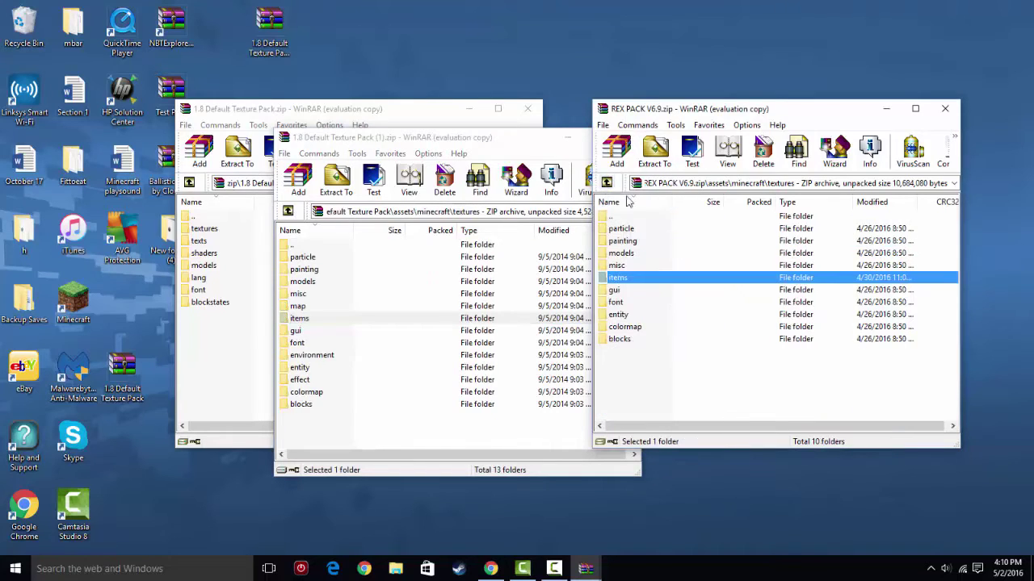
# Step: Compare the textures\models\armor folders of the default pack copy and REX PACK, and close the default copy
pyautogui.doubleClick(380, 281)
pyautogui.click(659, 249)
pyautogui.doubleClick(663, 253)
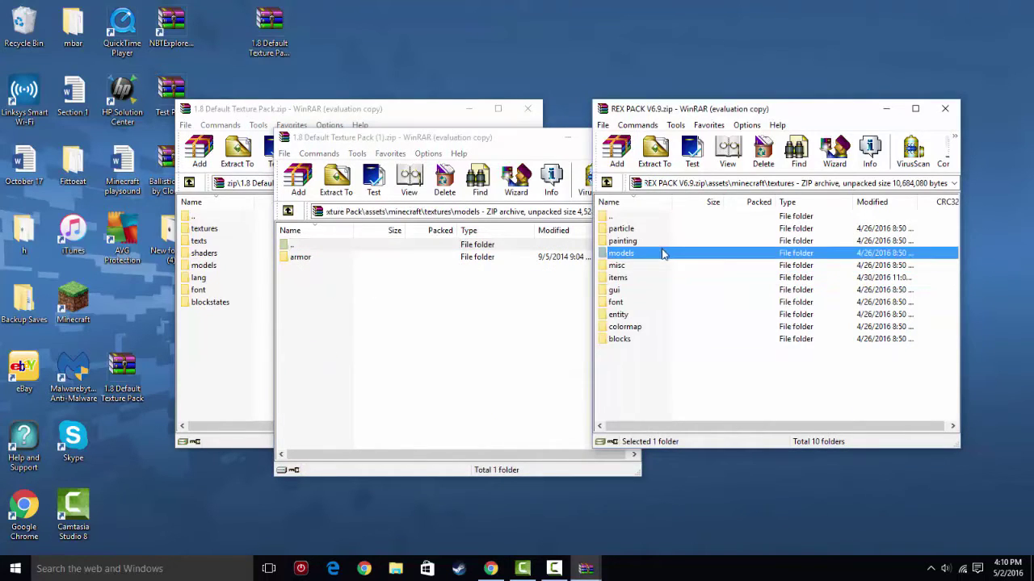
pyautogui.doubleClick(622, 235)
pyautogui.doubleClick(329, 260)
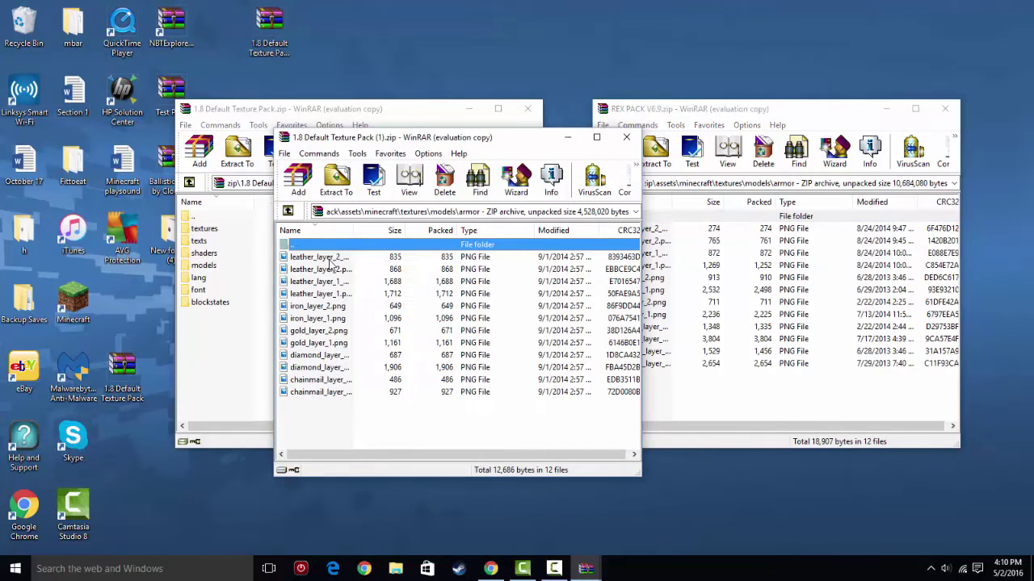
pyautogui.click(289, 212)
pyautogui.click(288, 211)
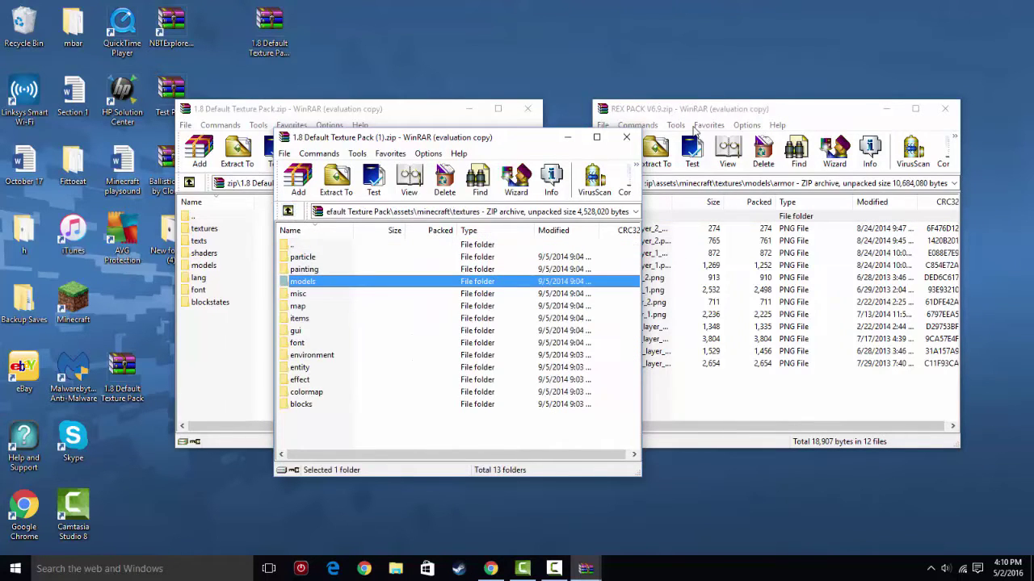
pyautogui.click(636, 148)
pyautogui.click(608, 183)
pyautogui.click(608, 182)
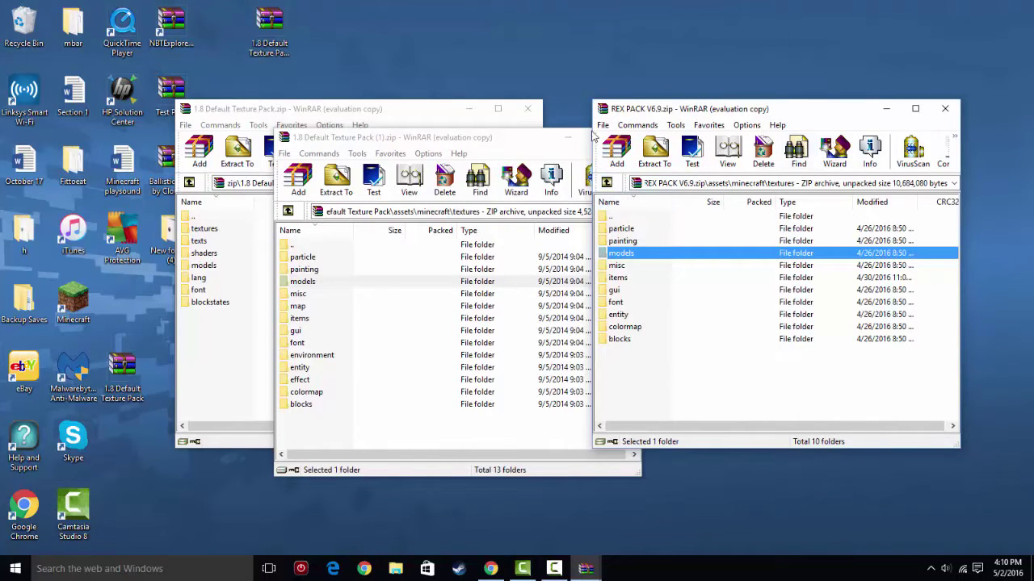
pyautogui.click(607, 183)
pyautogui.click(539, 139)
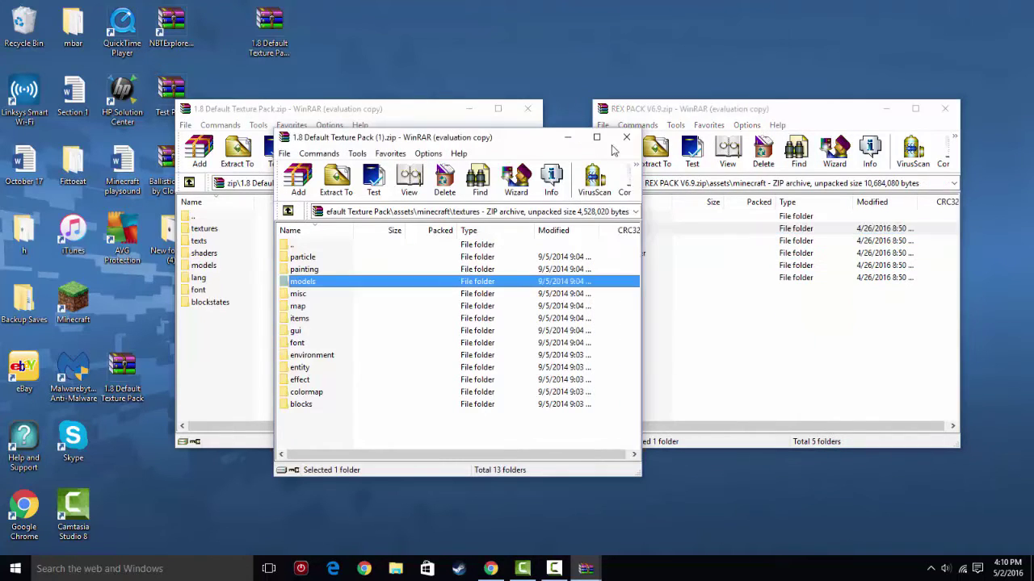
pyautogui.click(626, 137)
# Step: Replace the default archive's texts folder with the one from REX PACK, and delete the default archive's shaders folder
pyautogui.click(241, 346)
pyautogui.doubleClick(212, 242)
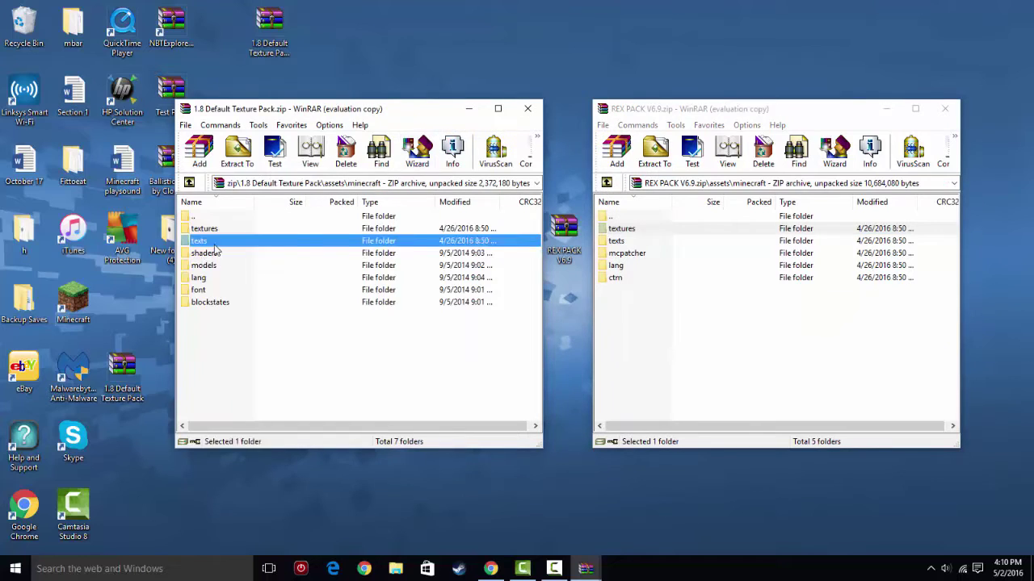
pyautogui.doubleClick(193, 217)
pyautogui.press('Delete')
pyautogui.click(542, 329)
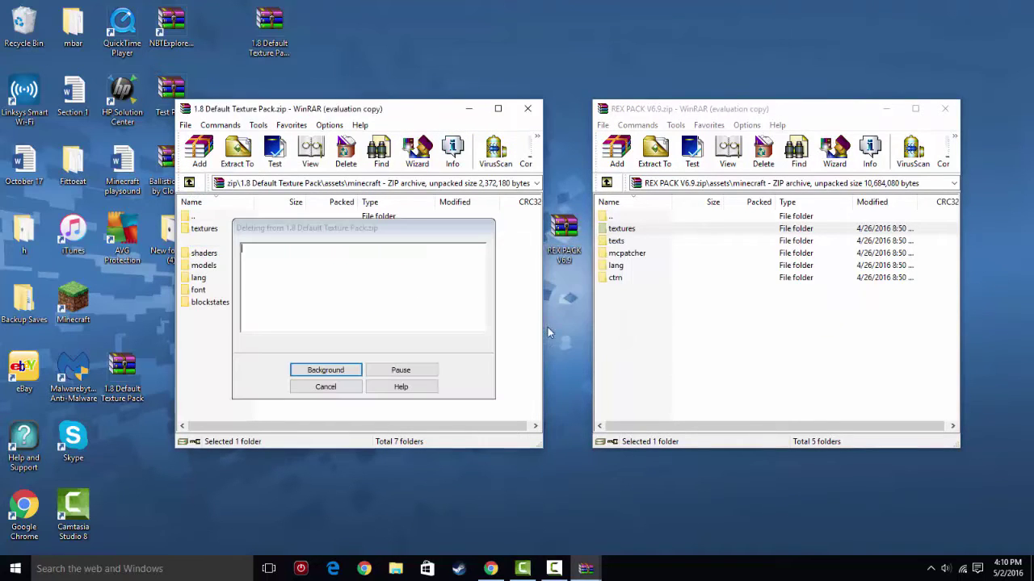
pyautogui.click(620, 242)
pyautogui.moveTo(652, 249); pyautogui.dragTo(304, 355)
pyautogui.click(362, 388)
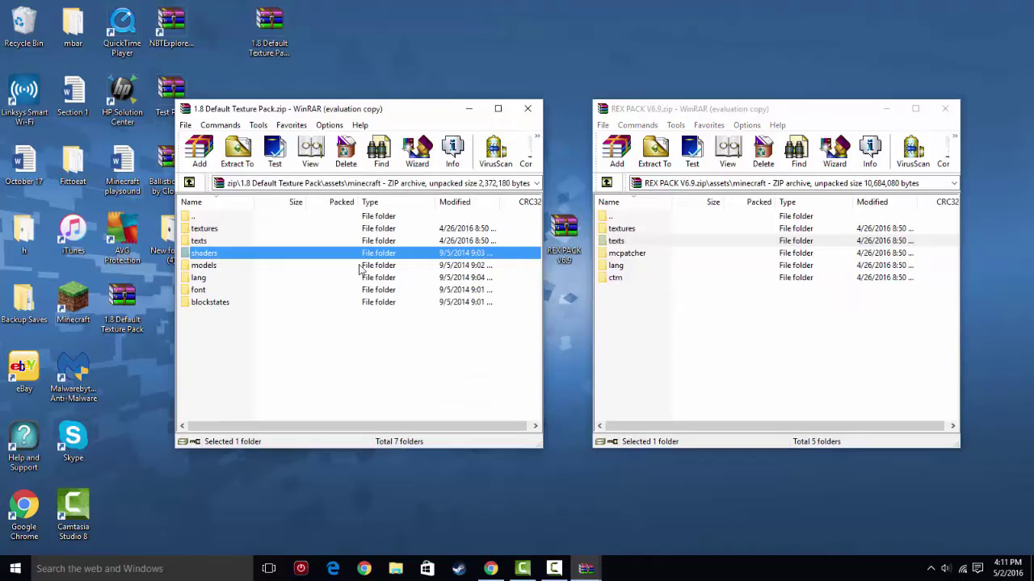
pyautogui.press('Delete')
pyautogui.click(528, 334)
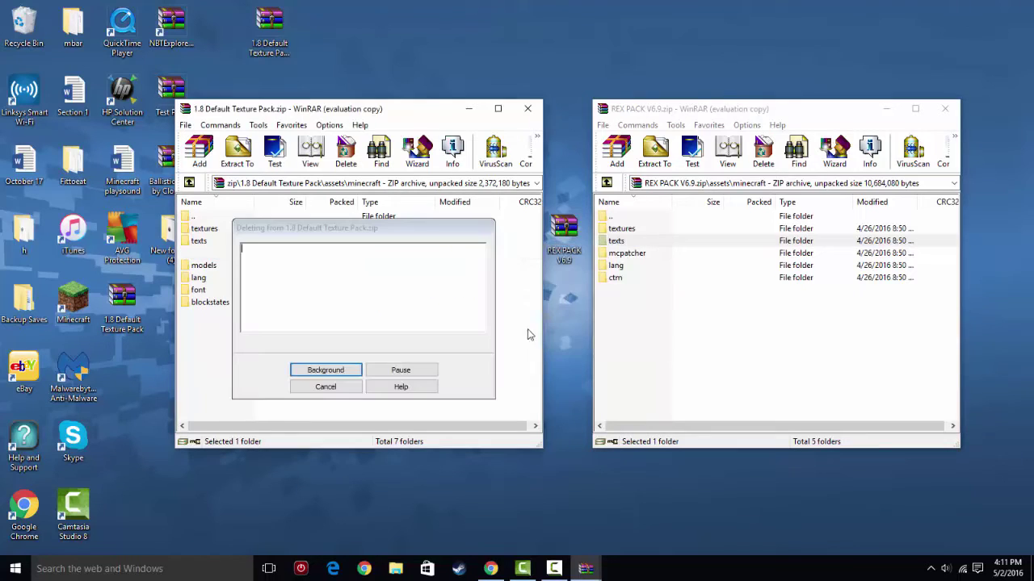
# Step: Look through REX PACK's mcpatcher\sky\world0 files and add the mcpatcher folder to the default archive's assets\minecraft folder
pyautogui.doubleClick(636, 254)
pyautogui.click(607, 182)
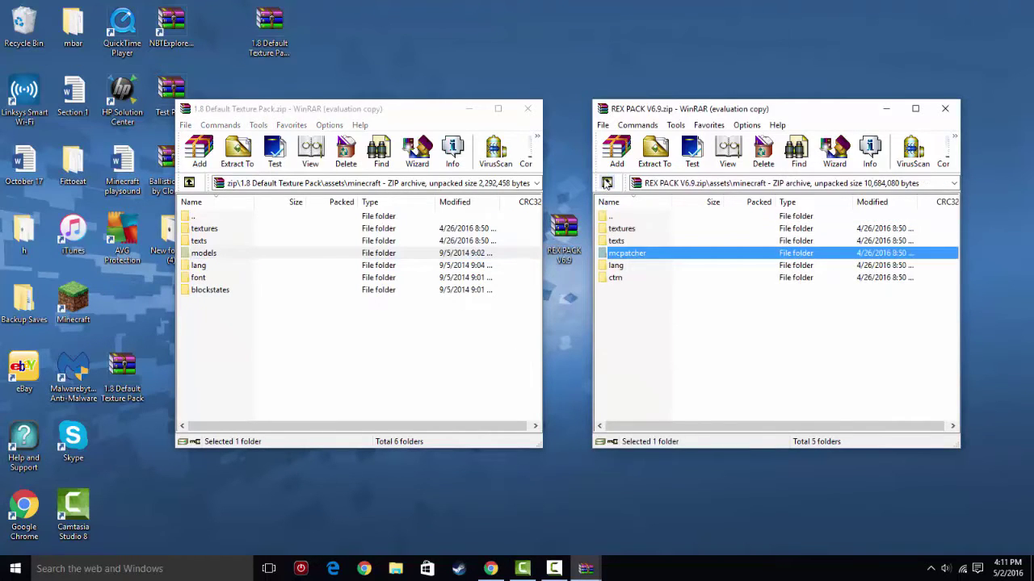
pyautogui.doubleClick(637, 254)
pyautogui.doubleClick(615, 229)
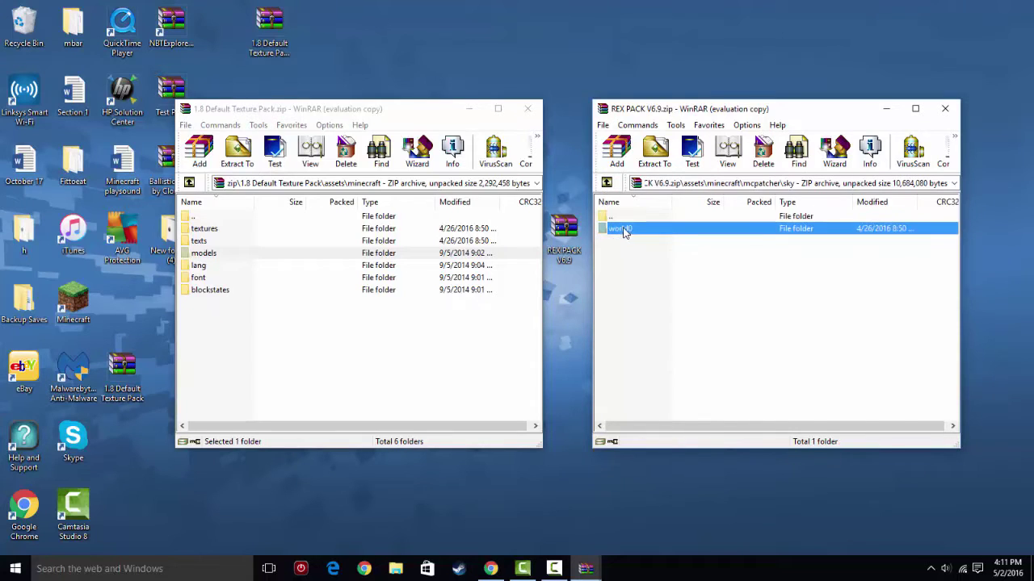
pyautogui.doubleClick(618, 229)
pyautogui.scroll(-8, 638, 230)
pyautogui.scroll(-7, 638, 243)
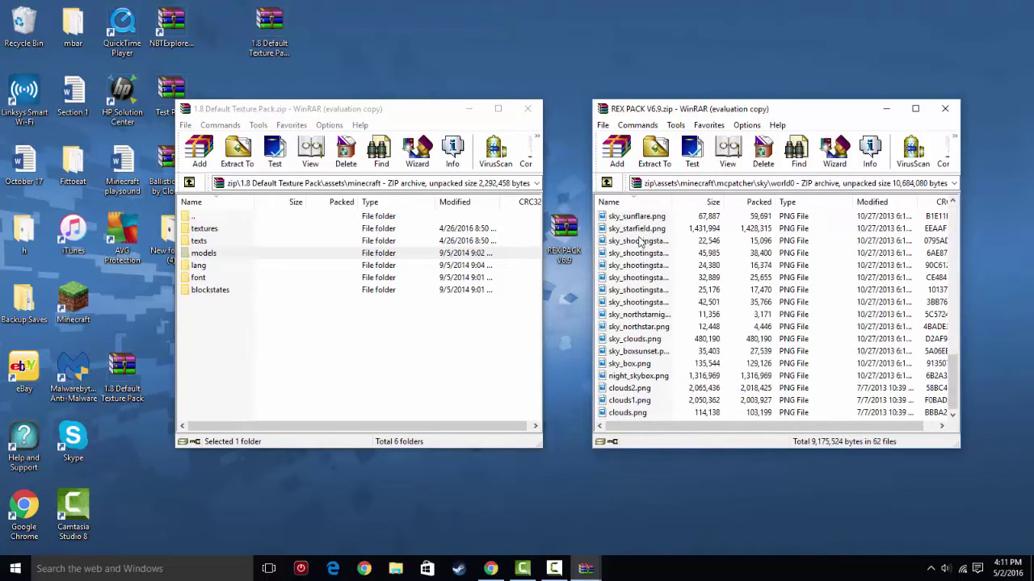
pyautogui.scroll(6, 639, 257)
pyautogui.scroll(9, 638, 257)
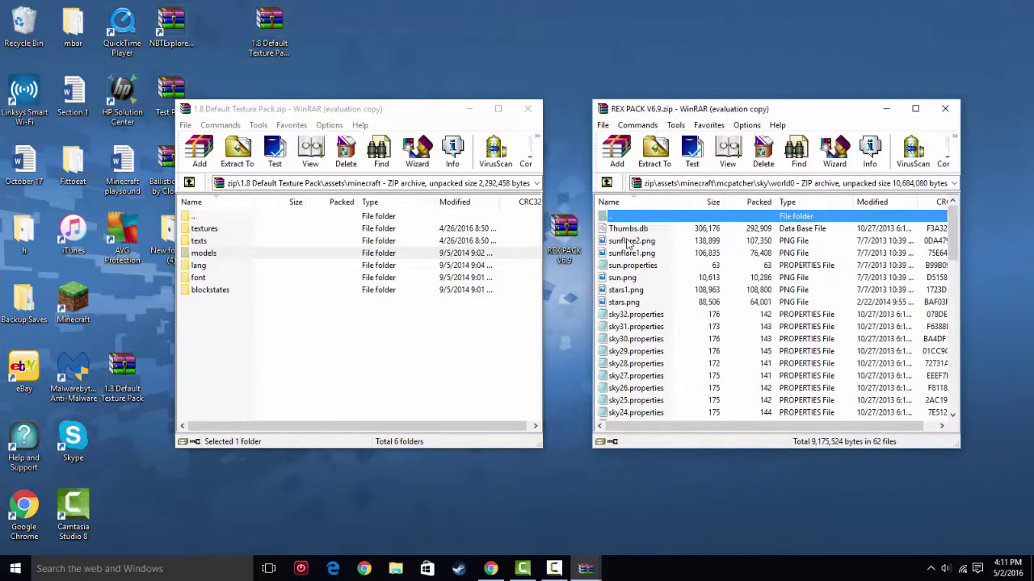
pyautogui.click(608, 182)
pyautogui.click(607, 183)
pyautogui.click(608, 183)
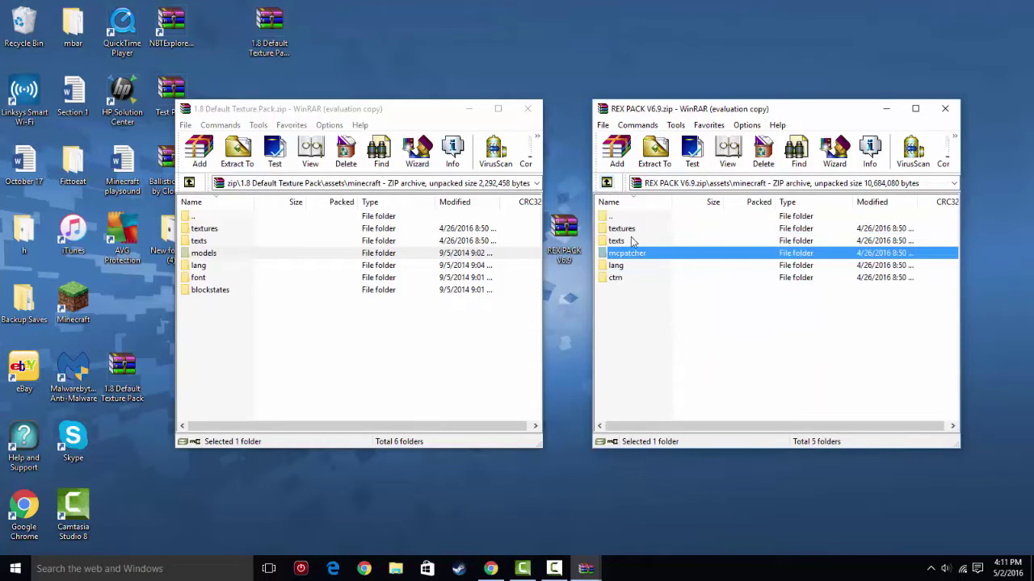
pyautogui.moveTo(632, 254); pyautogui.dragTo(311, 347)
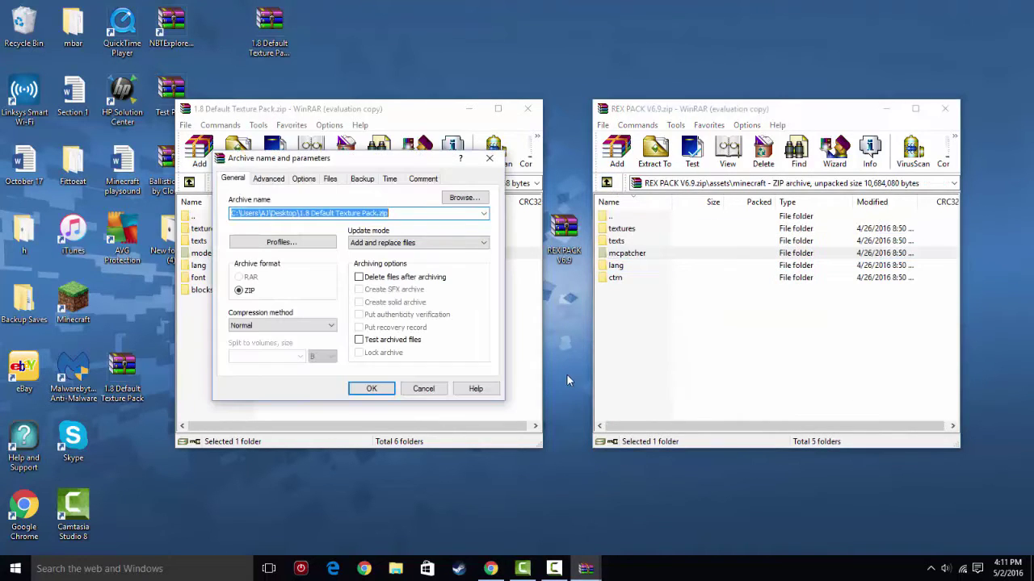
pyautogui.click(369, 390)
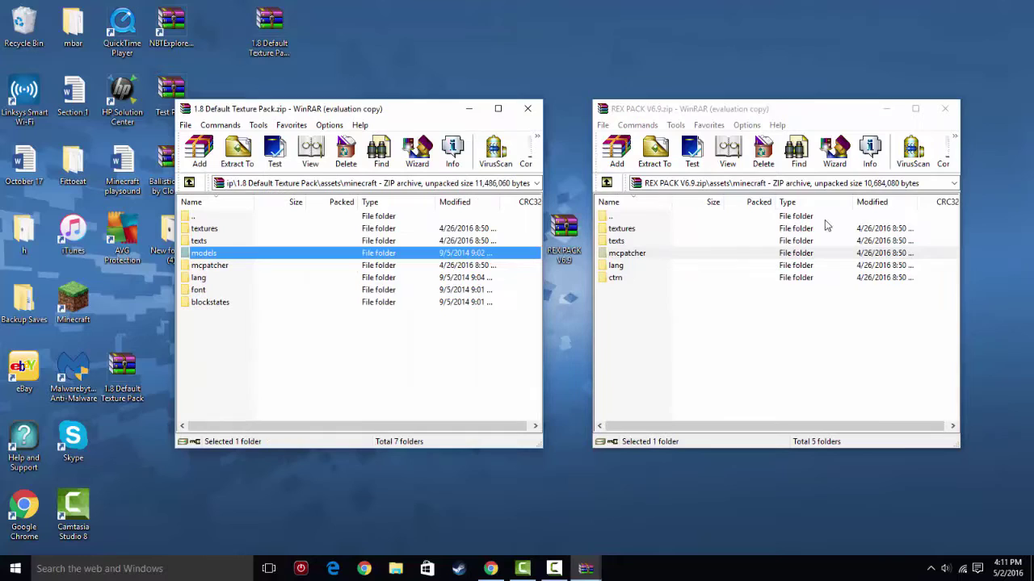
# Step: Delete the default archive's lang folder and add REX PACK's lang folder in its place
pyautogui.click(213, 279)
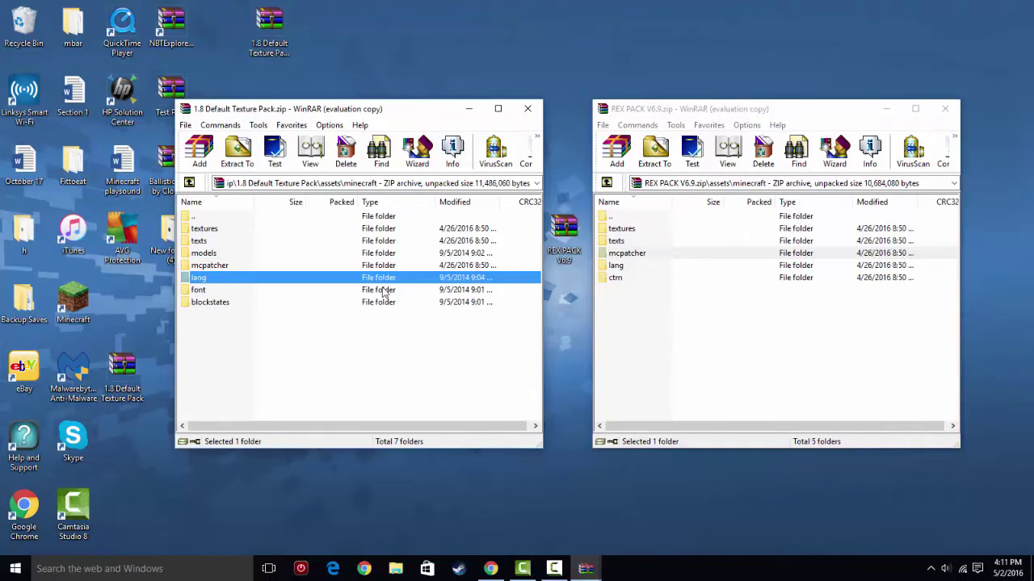
pyautogui.press('Delete')
pyautogui.click(545, 332)
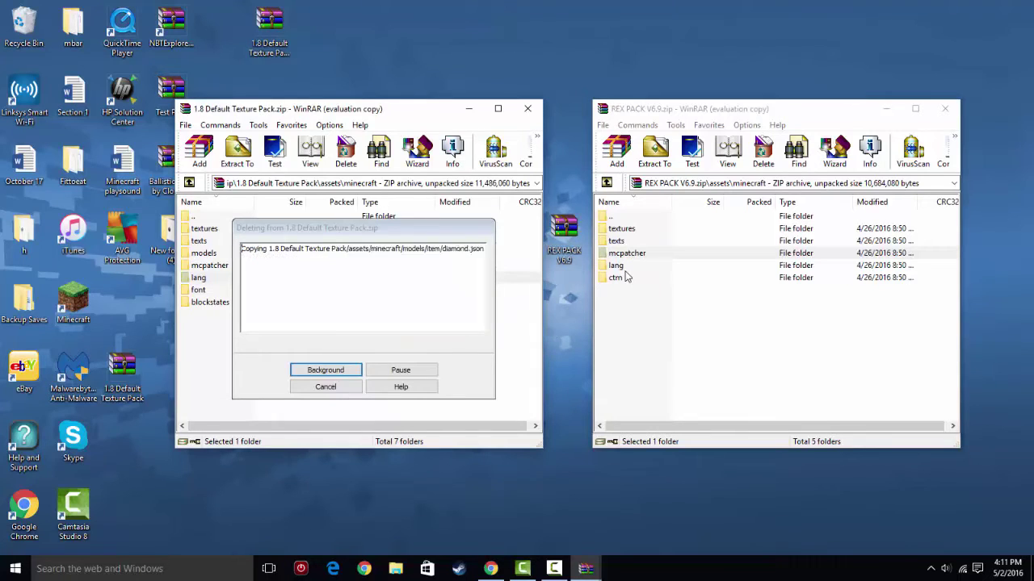
pyautogui.click(641, 269)
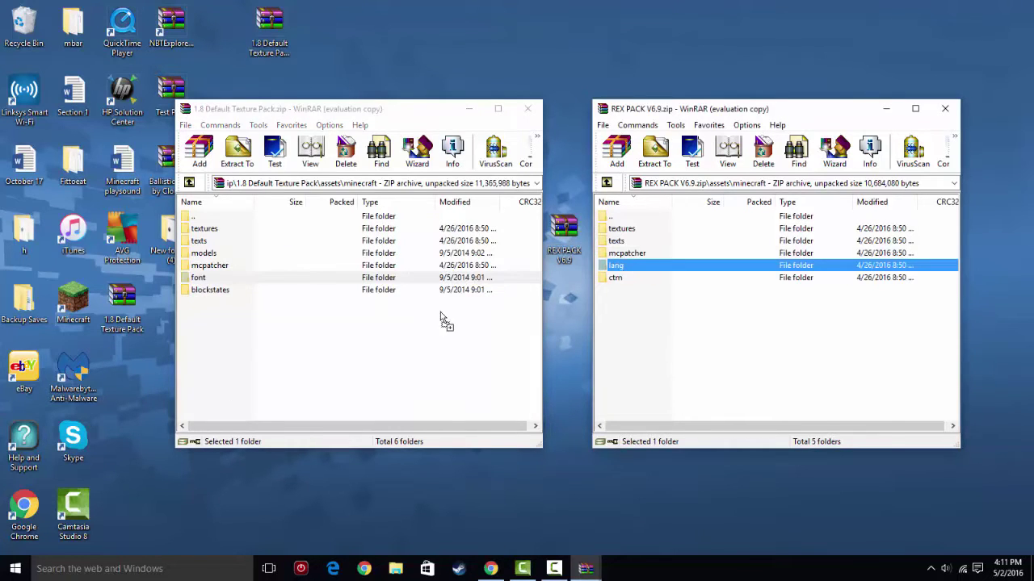
pyautogui.moveTo(440, 313); pyautogui.dragTo(367, 349)
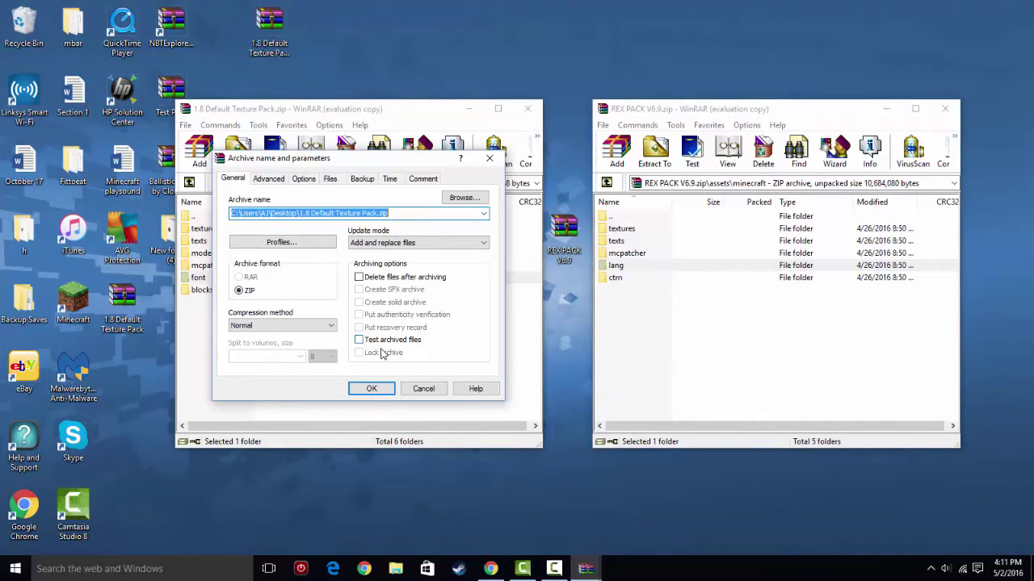
pyautogui.click(371, 388)
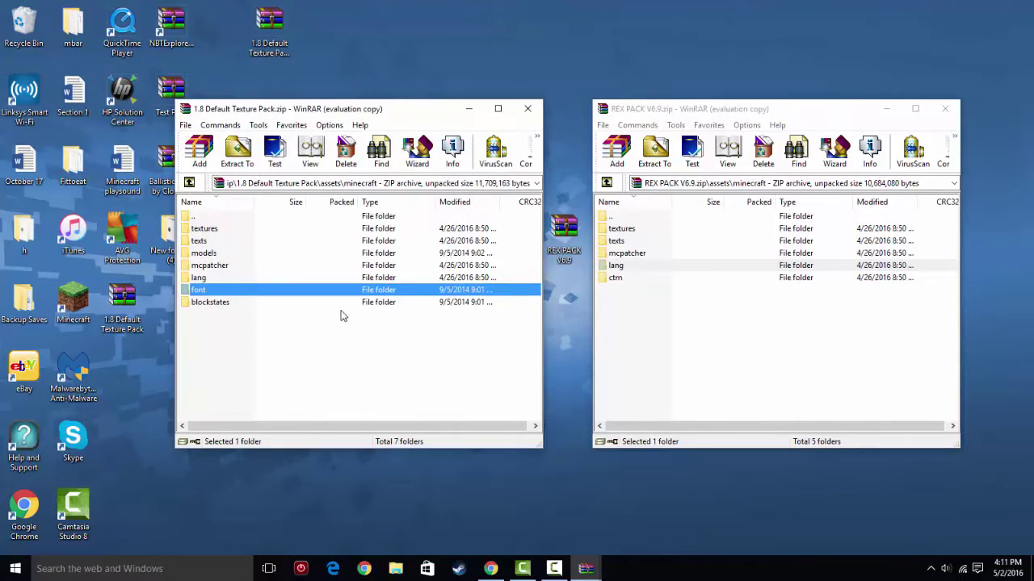
# Step: Examine the files in REX PACK's ctm\default folder, including the contents of the glasspane properties file
pyautogui.doubleClick(637, 278)
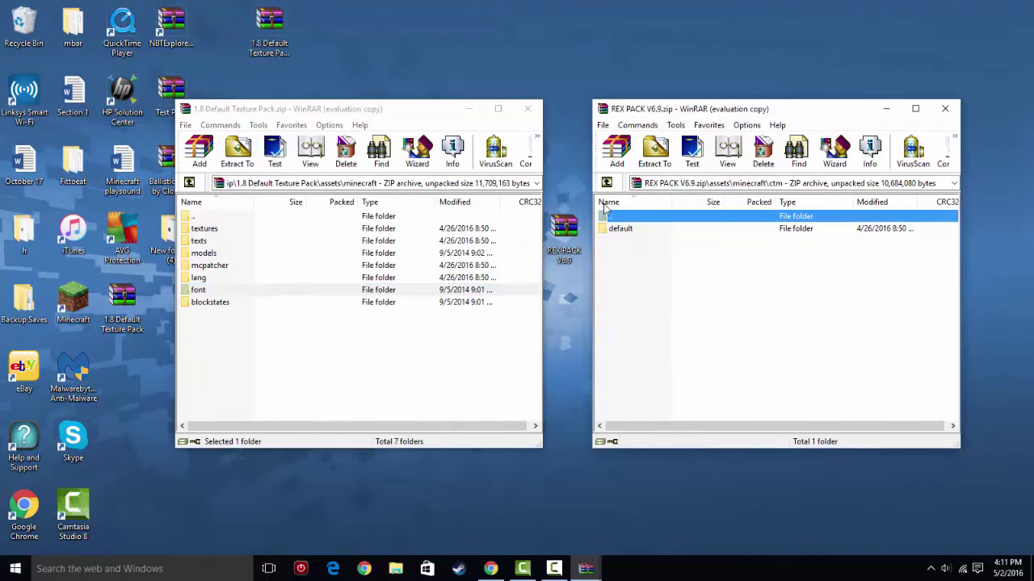
pyautogui.doubleClick(618, 229)
pyautogui.scroll(-5, 700, 288)
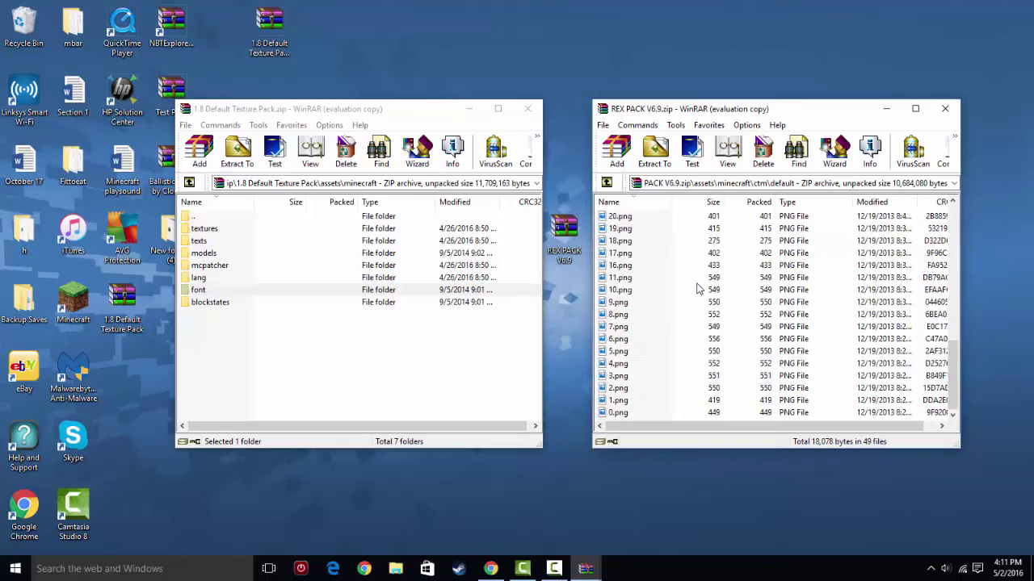
pyautogui.scroll(5, 662, 259)
pyautogui.doubleClick(646, 229)
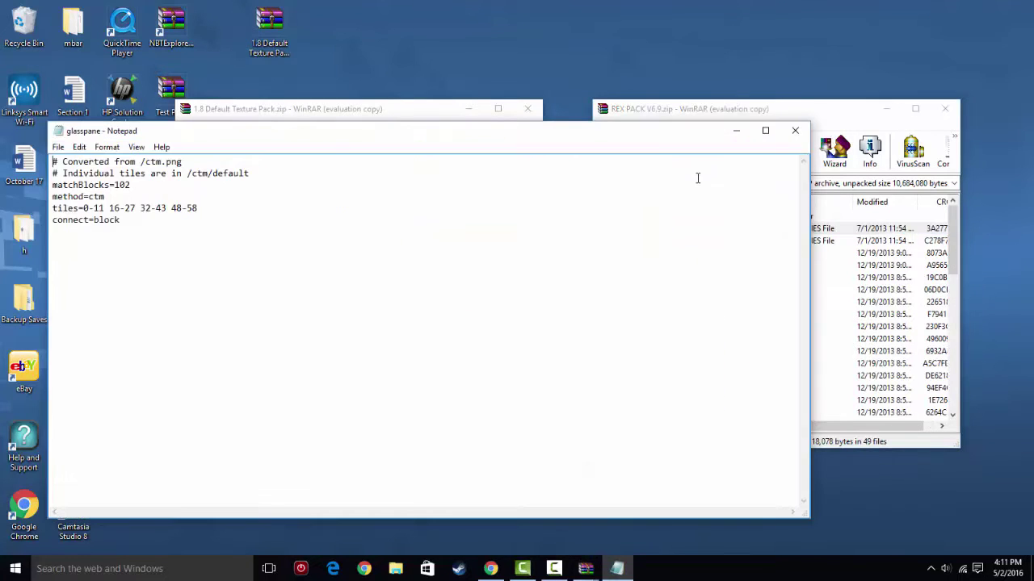
pyautogui.click(794, 130)
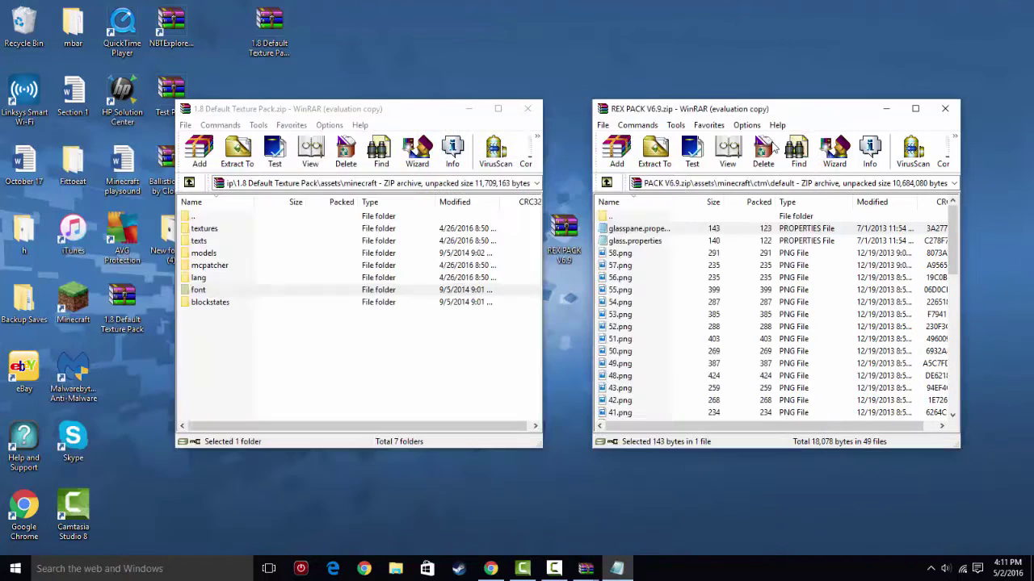
# Step: Add REX PACK's ctm folder to the default archive's assets\minecraft folder
pyautogui.click(606, 183)
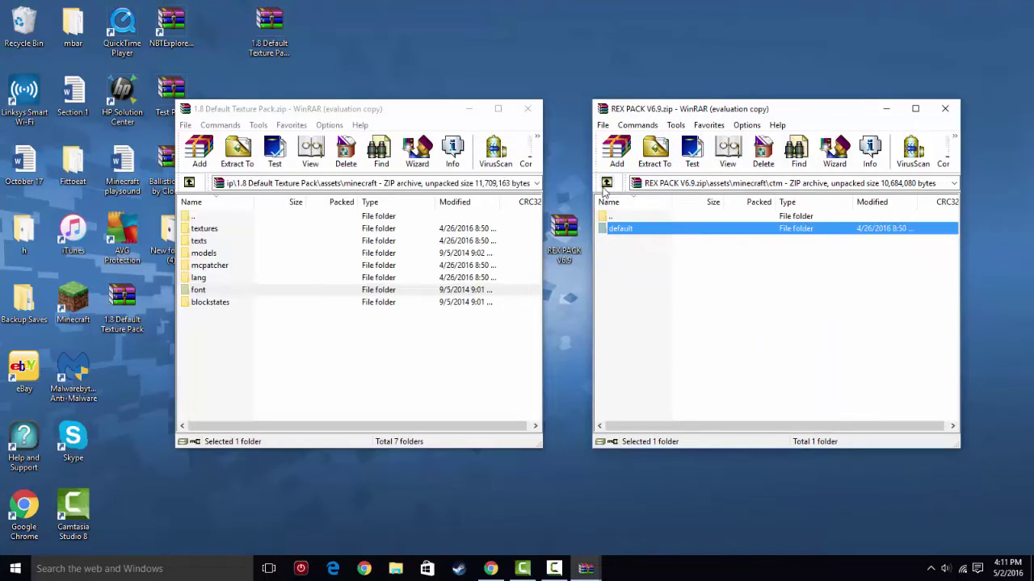
pyautogui.click(607, 183)
pyautogui.moveTo(621, 277); pyautogui.dragTo(343, 355)
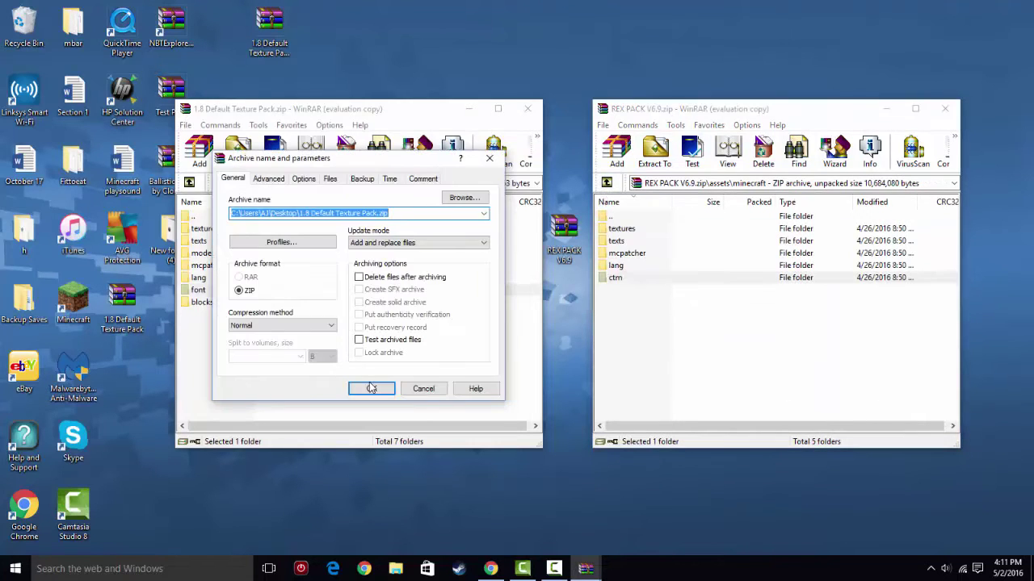
pyautogui.click(370, 389)
# Step: Delete the blockstates folder from the default archive's assets\minecraft folder
pyautogui.click(215, 314)
pyautogui.press('Delete')
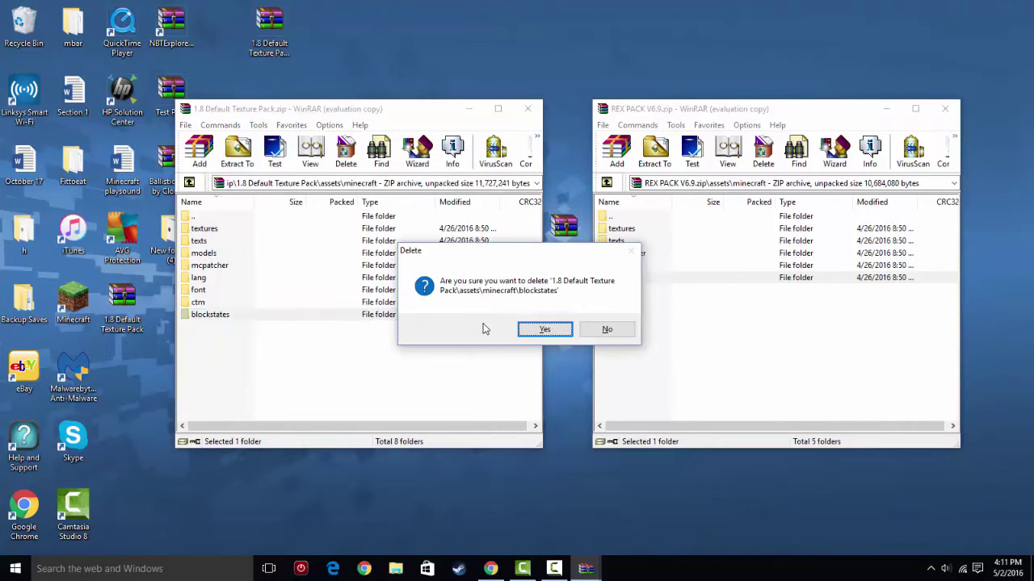
pyautogui.click(544, 329)
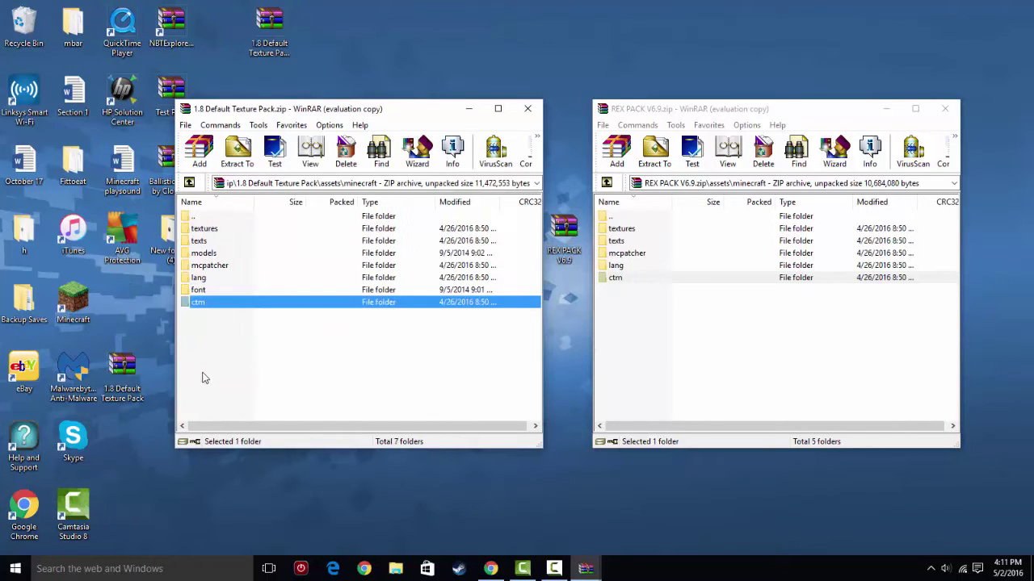
pyautogui.click(305, 365)
pyautogui.hotkey('ctrl', 's')
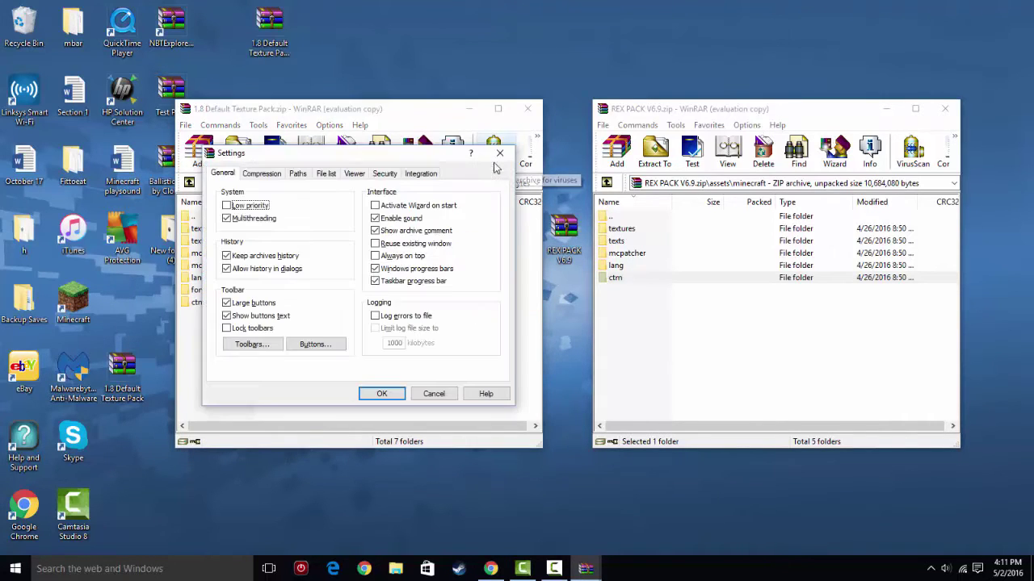
pyautogui.click(385, 393)
# Step: Close both the REX PACK V6.9 and 1.8 Default Texture Pack archives
pyautogui.click(747, 373)
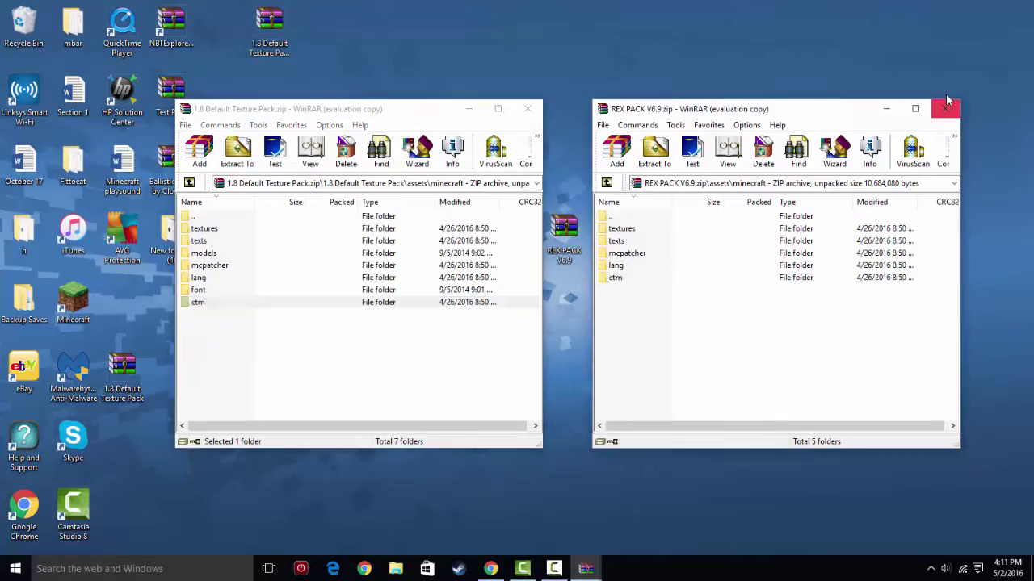
pyautogui.click(945, 111)
pyautogui.click(527, 109)
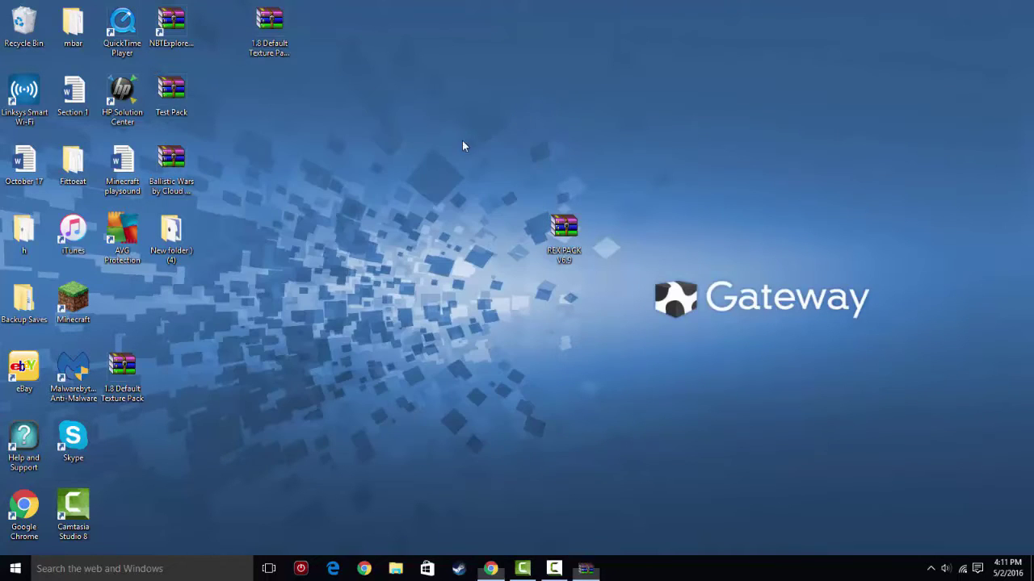
# Step: Delete the duplicate 1.8 Default Texture Pack (1) from the desktop and rename the edited archive as 1.8 REX PACK
pyautogui.moveTo(134, 369); pyautogui.dragTo(327, 228)
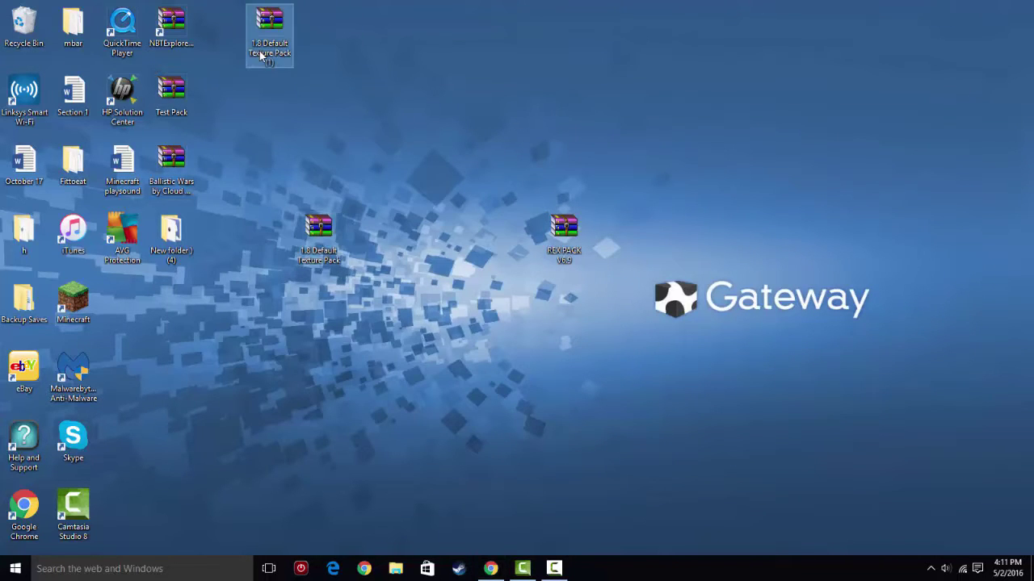
pyautogui.press('Delete')
pyautogui.click(553, 341)
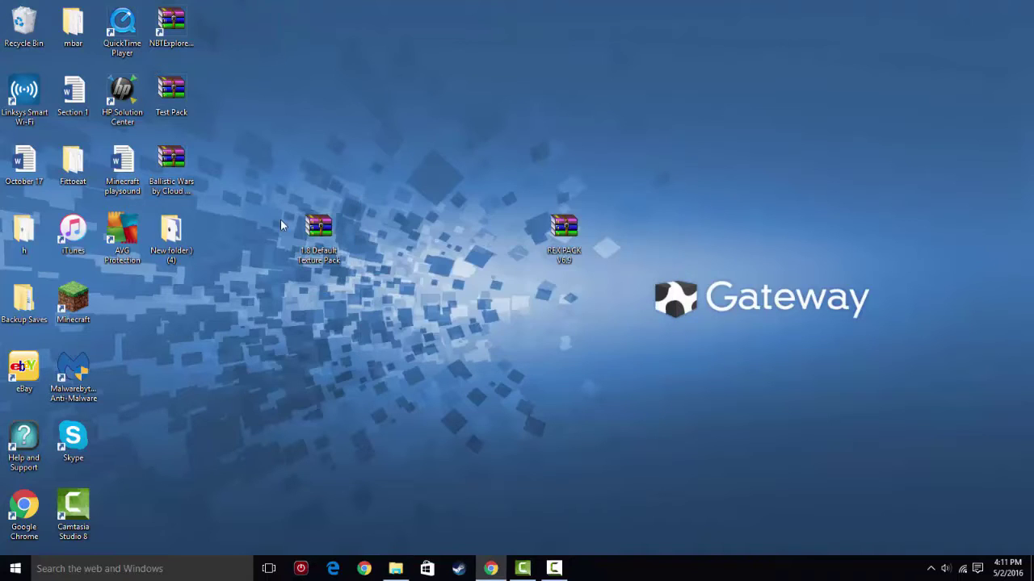
pyautogui.rightClick(318, 238)
pyautogui.click(364, 489)
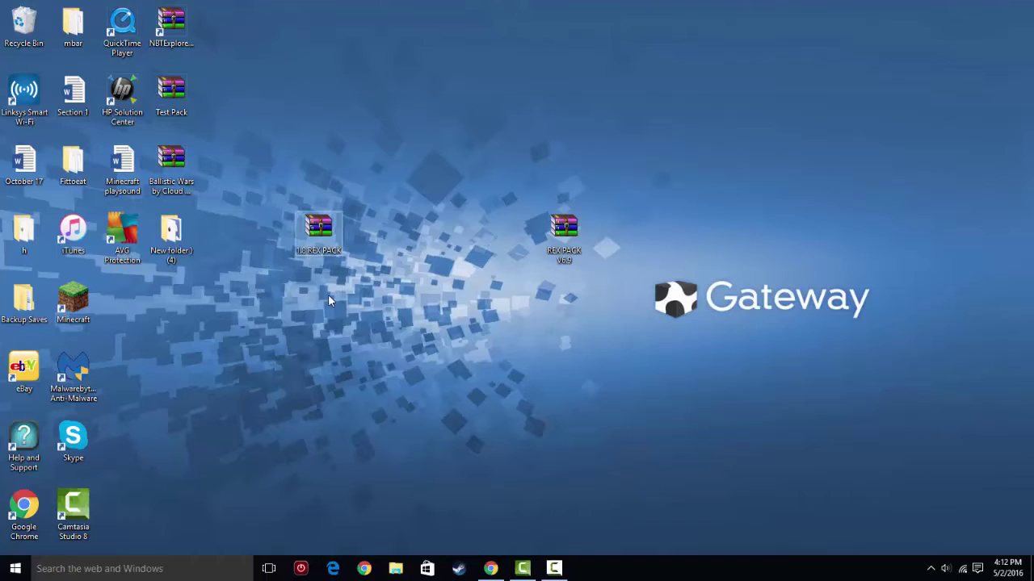
# Step: Find the %appdata% folder in a smaller File Explorer window and open .minecraft\resourcepacks
pyautogui.click(188, 575)
pyautogui.write('%')
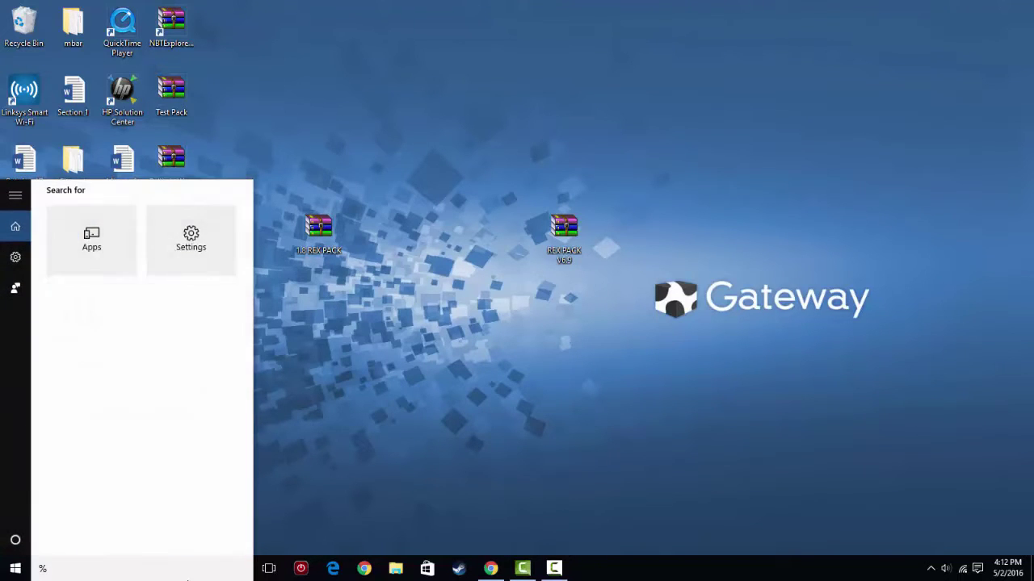
pyautogui.write('appdat')
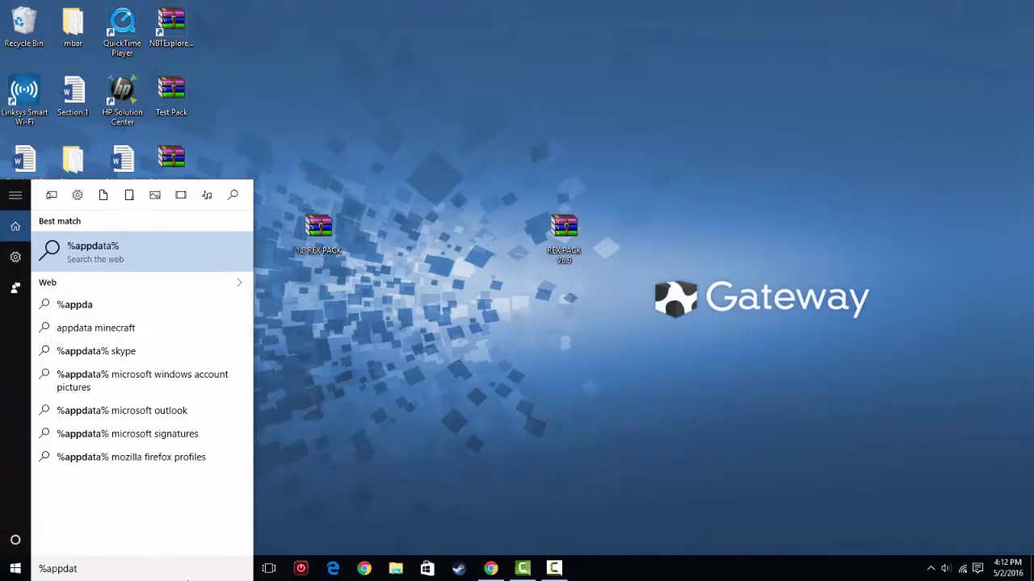
pyautogui.write('a%')
pyautogui.press('Return')
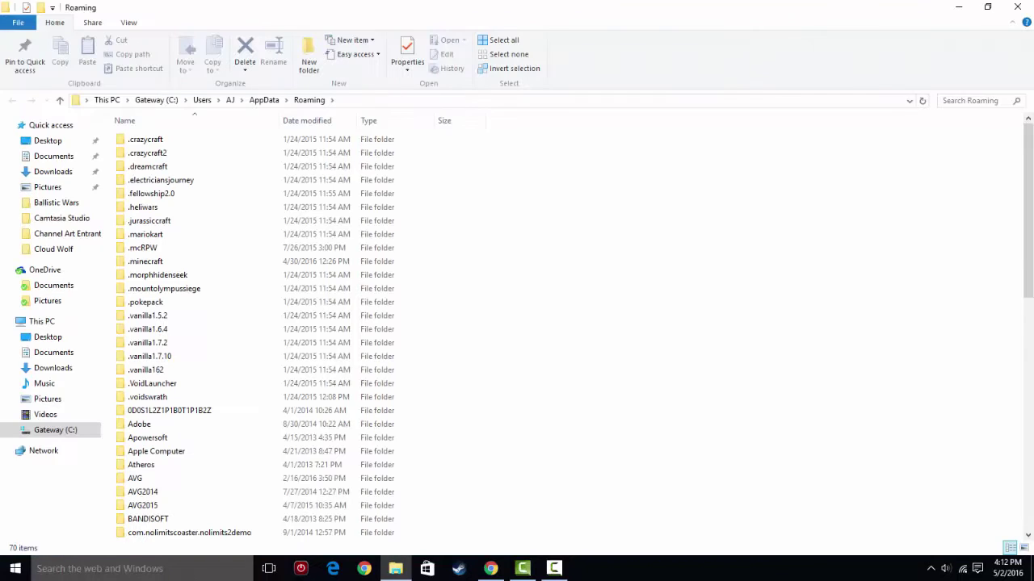
pyautogui.click(987, 6)
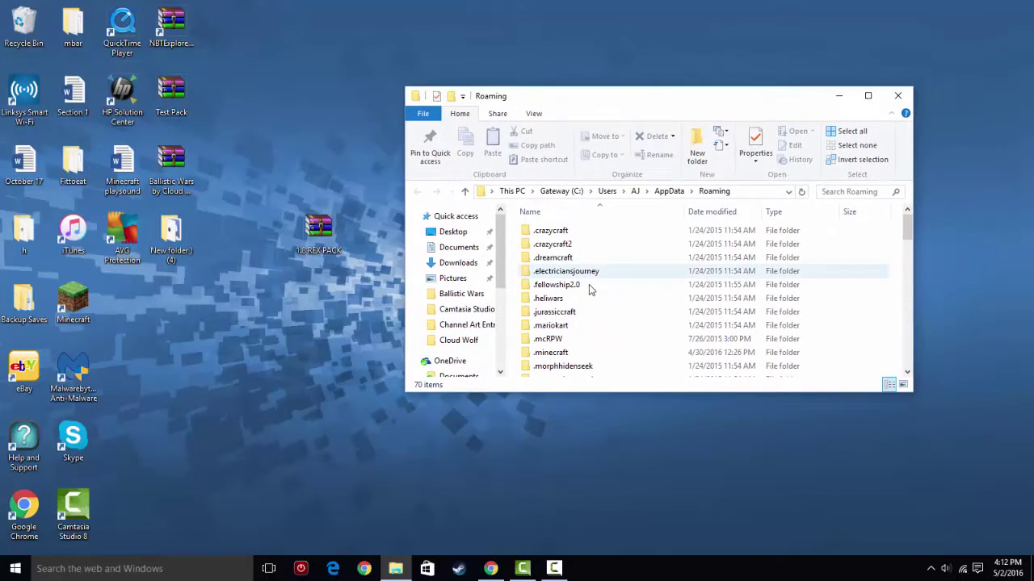
pyautogui.doubleClick(563, 353)
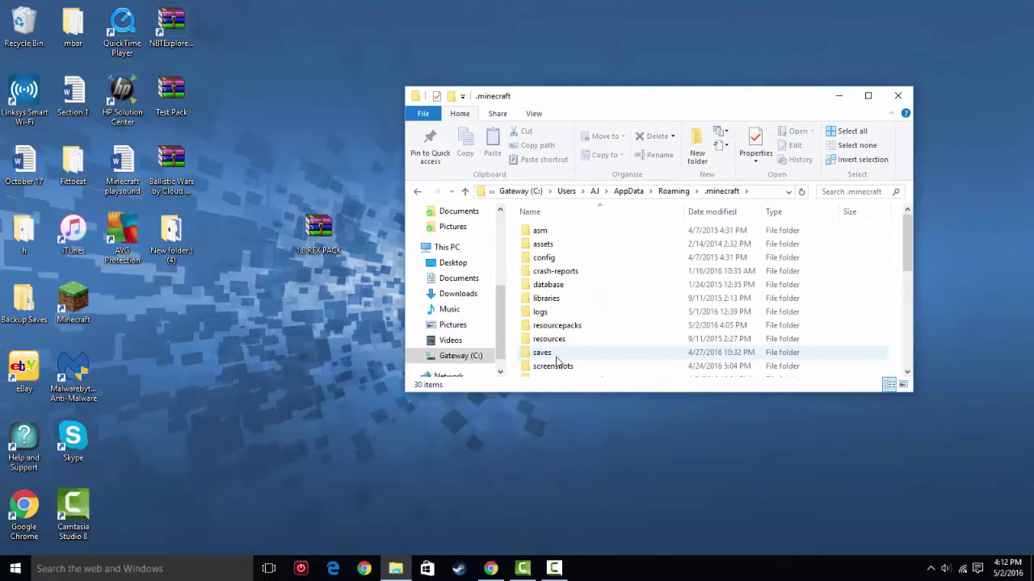
pyautogui.doubleClick(557, 325)
# Step: Move 1.8 REX PACK from the desktop into the resourcepacks folder and close the folder window
pyautogui.click(330, 252)
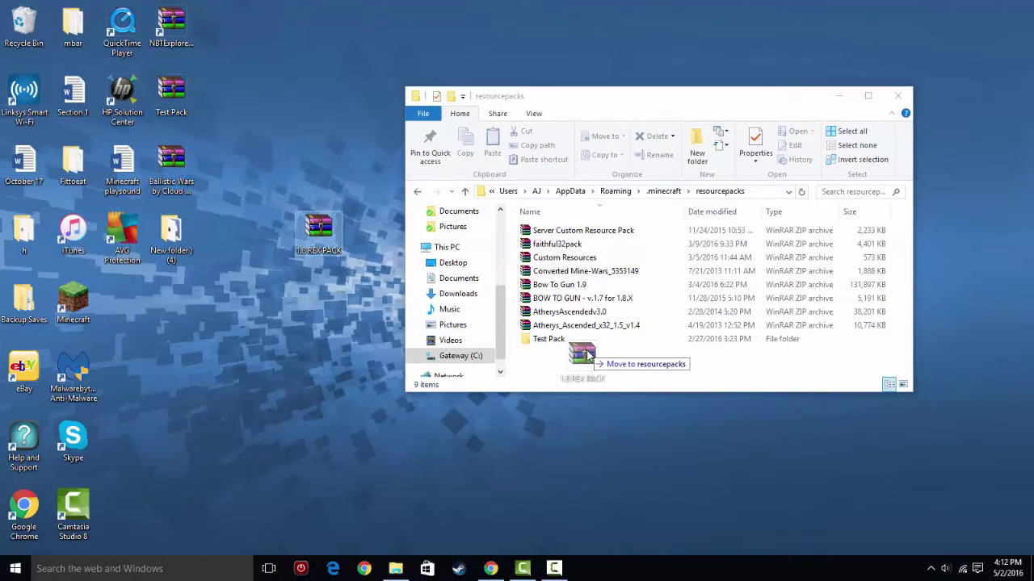
pyautogui.moveTo(588, 356); pyautogui.dragTo(579, 364)
pyautogui.click(899, 94)
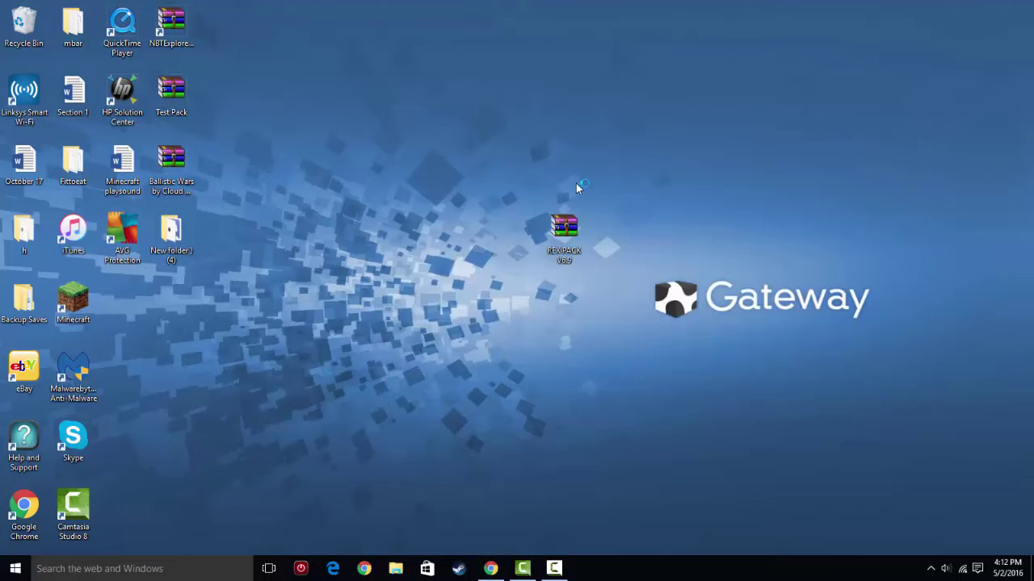
# Step: Launch Minecraft 1.9.2 in a maximized window and load the One Commands singleplayer world
pyautogui.moveTo(536, 75); pyautogui.dragTo(544, 46)
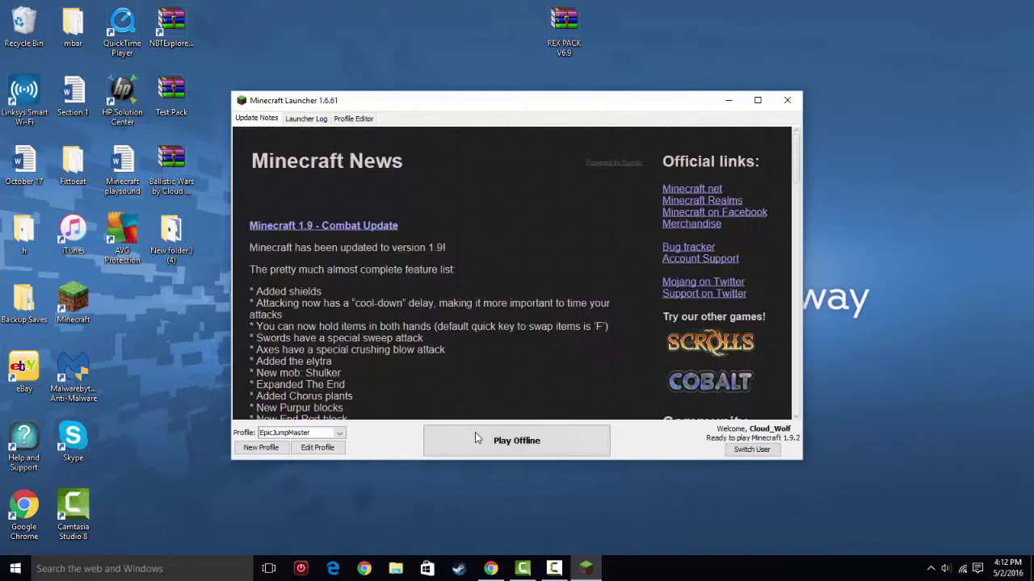
pyautogui.click(475, 433)
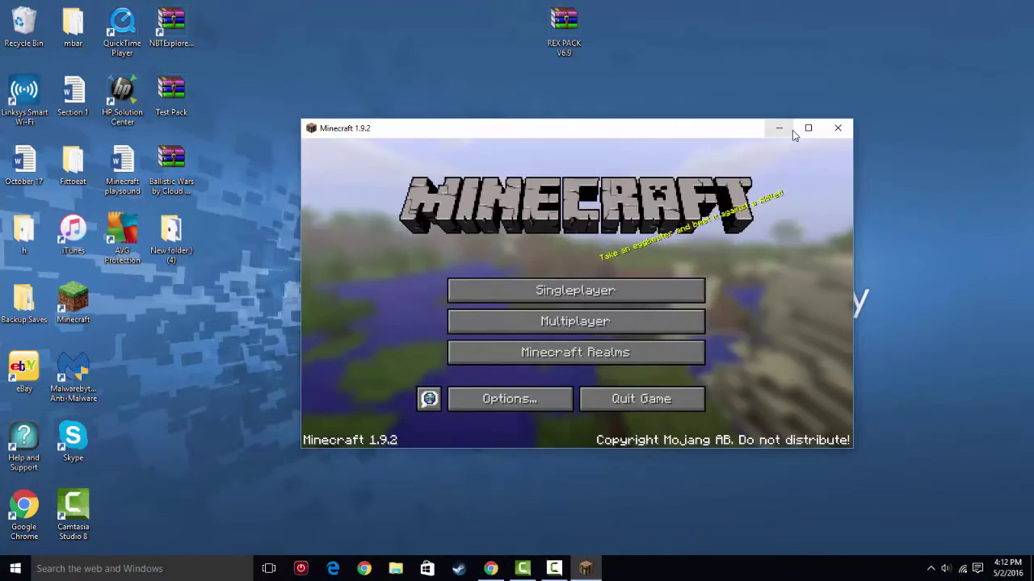
pyautogui.click(805, 130)
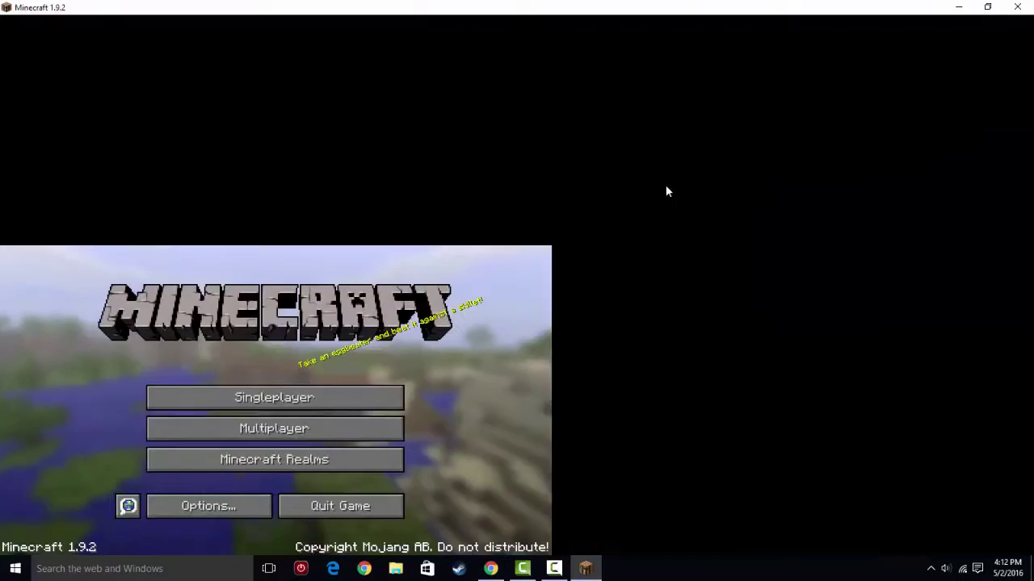
pyautogui.click(627, 244)
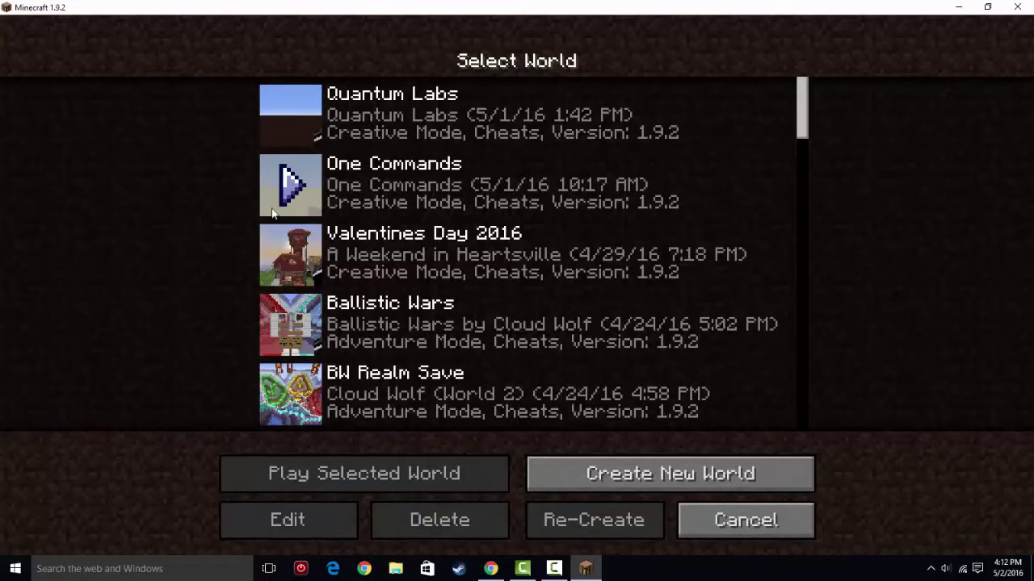
pyautogui.click(281, 190)
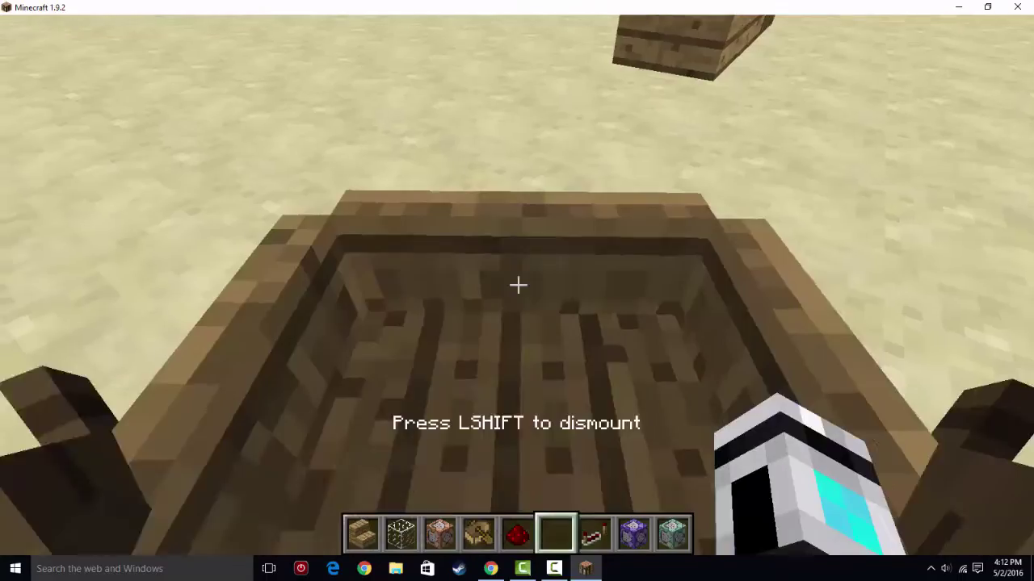
pyautogui.press('shift')
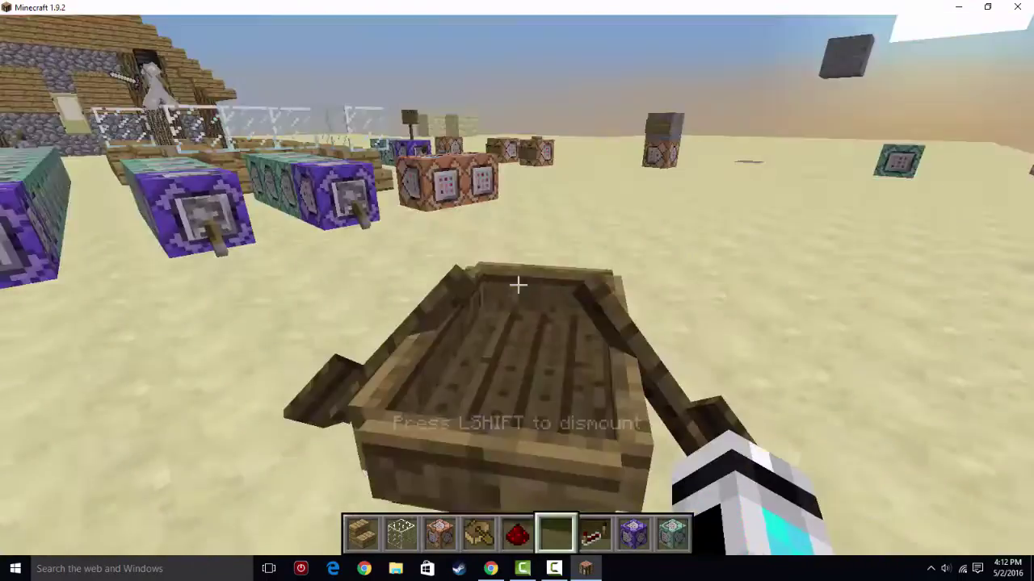
pyautogui.click(518, 286)
pyautogui.press('e')
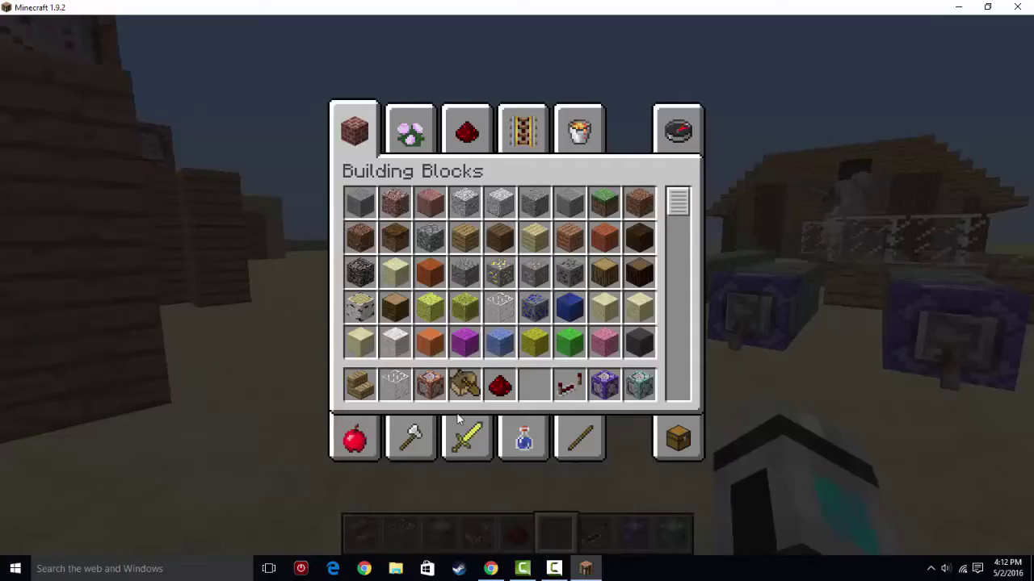
pyautogui.press('e')
# Step: Look through the game's available resource packs for the converted REX PACK
pyautogui.press('Escape')
pyautogui.click(501, 332)
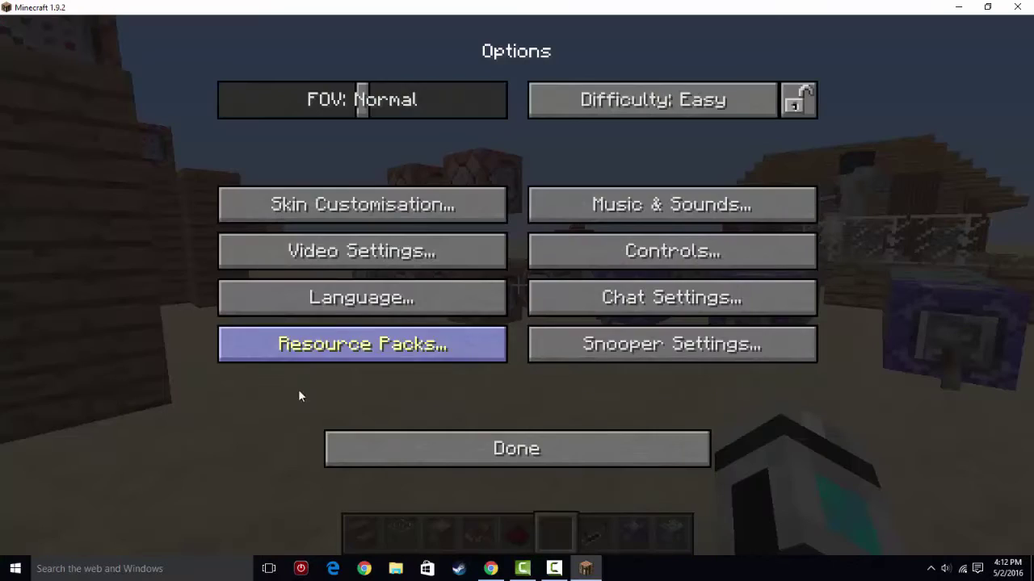
pyautogui.click(339, 329)
pyautogui.scroll(-4, 455, 163)
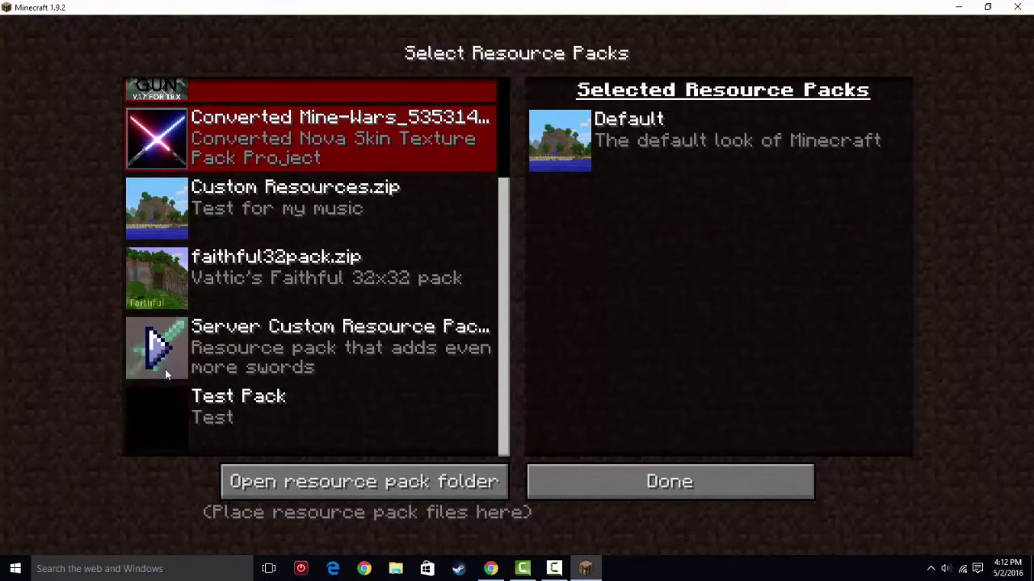
pyautogui.scroll(5, 170, 359)
pyautogui.click(606, 474)
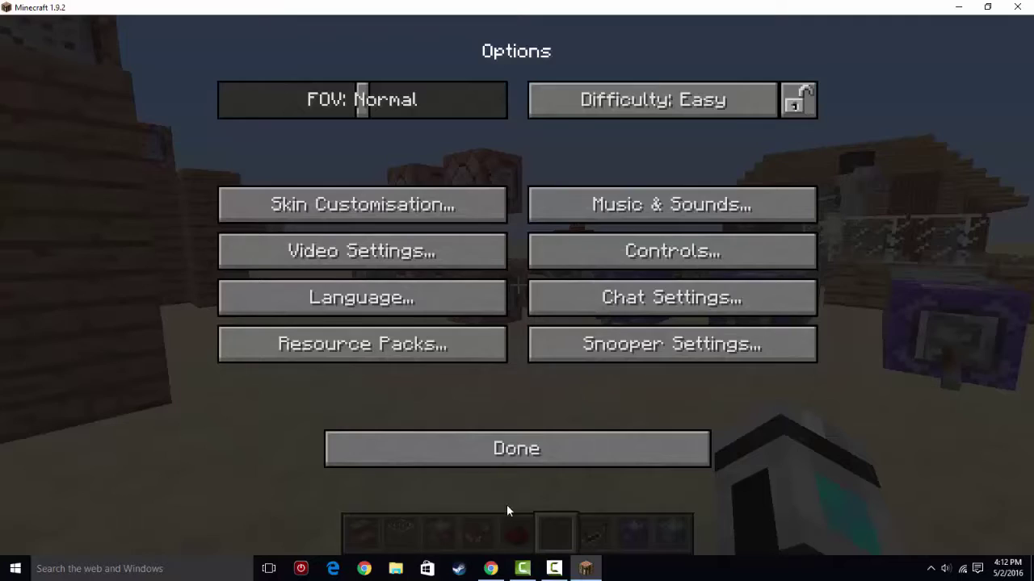
# Step: Leave the One Commands world and quit Minecraft 1.9.2
pyautogui.click(509, 449)
pyautogui.press('Escape')
pyautogui.press('Escape')
pyautogui.click(541, 367)
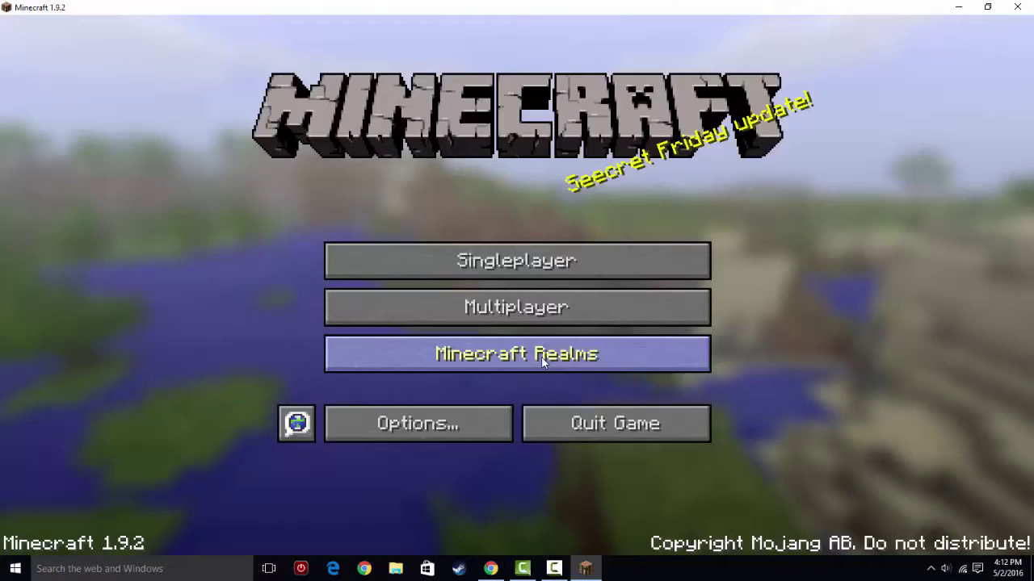
pyautogui.click(537, 423)
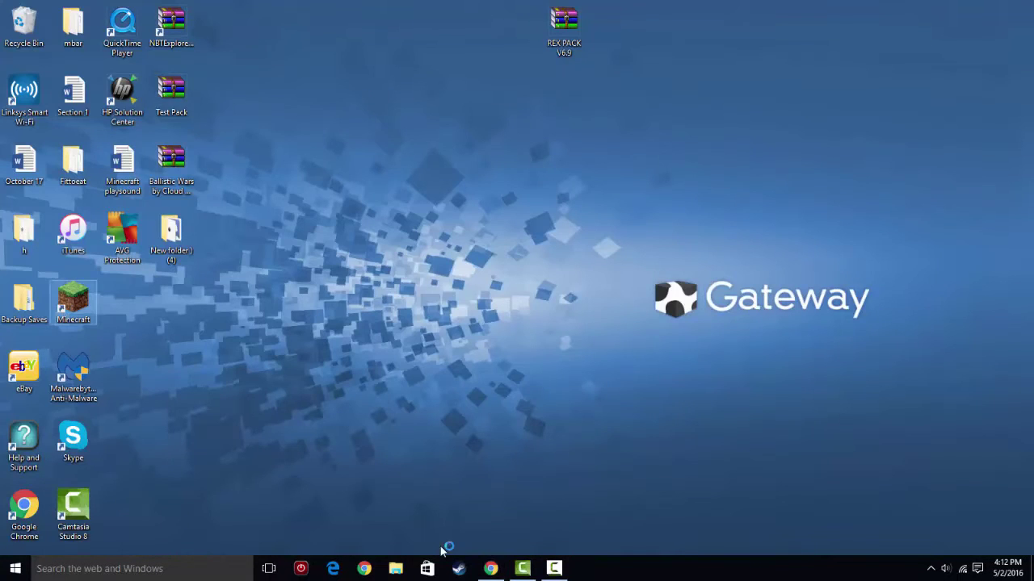
# Step: Set the launcher profile's game version to release 1.8.8, save the profile and start the game
pyautogui.click(108, 567)
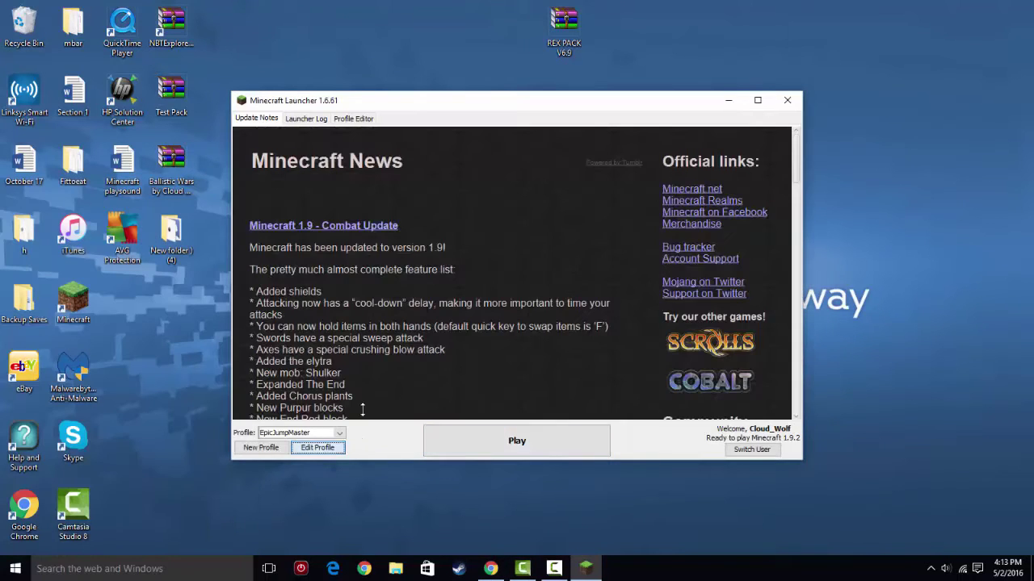
pyautogui.click(422, 330)
pyautogui.scroll(-10, 423, 367)
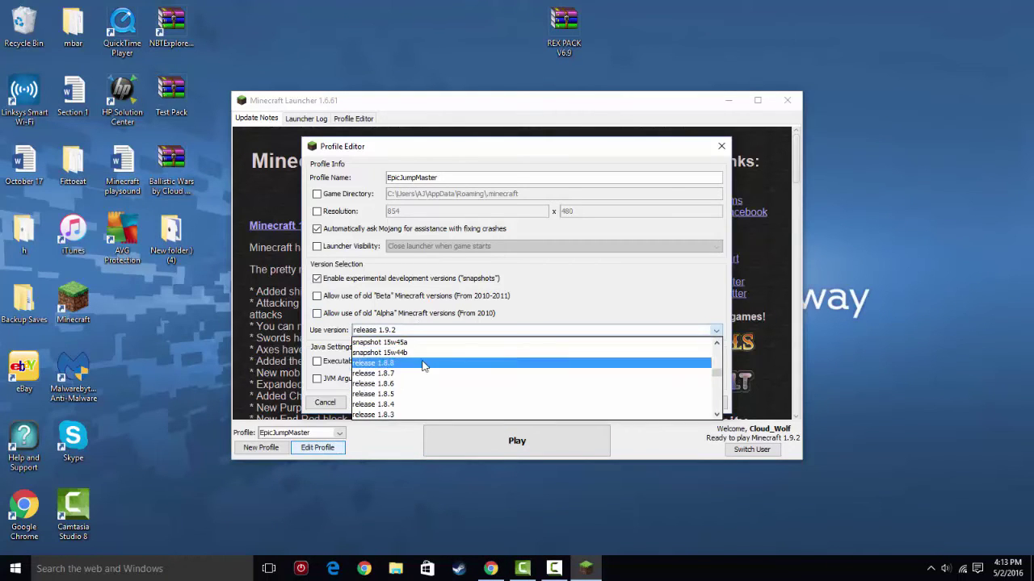
pyautogui.click(423, 364)
pyautogui.click(698, 403)
pyautogui.click(565, 432)
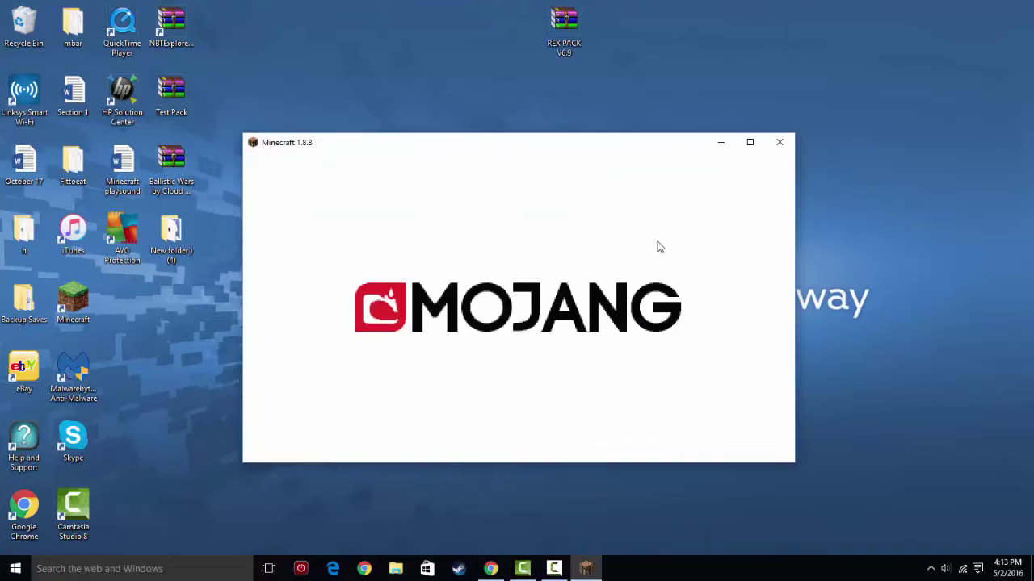
# Step: Maximize the game window and create a new singleplayer world named TestWorld in Creative mode
pyautogui.click(750, 143)
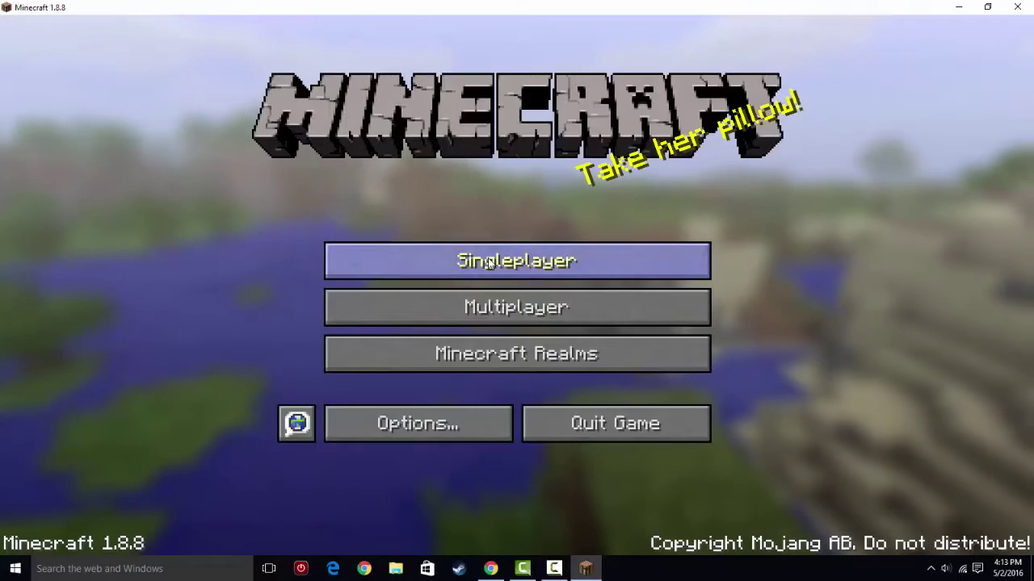
pyautogui.click(488, 264)
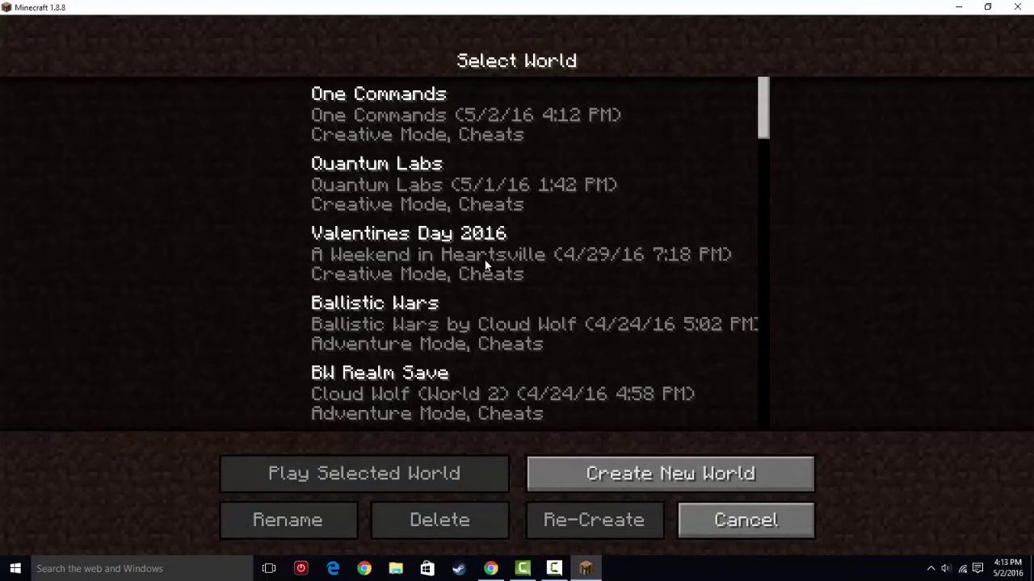
pyautogui.click(559, 479)
pyautogui.press('BackSpace')
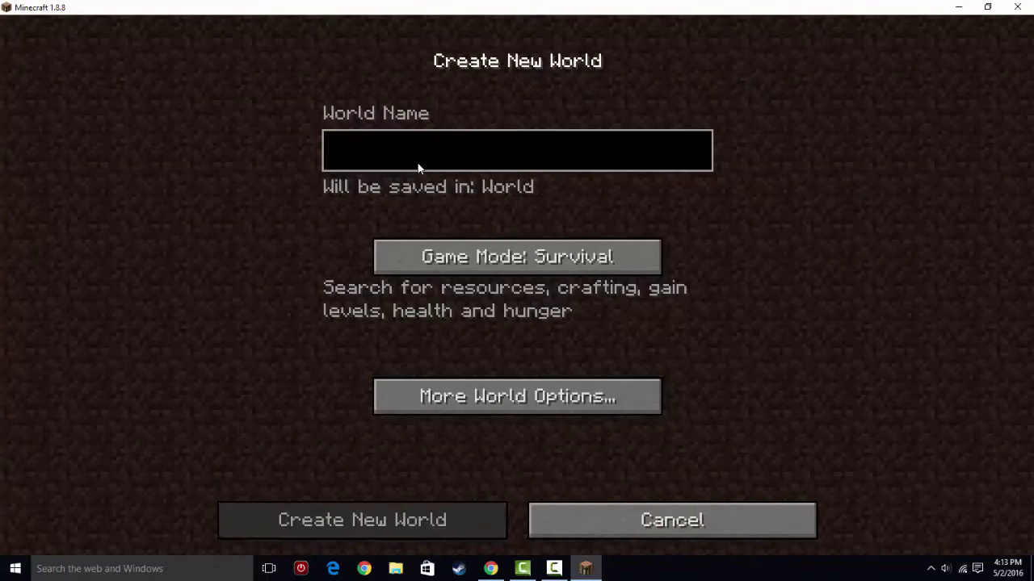
pyautogui.write('Test')
pyautogui.click(478, 259)
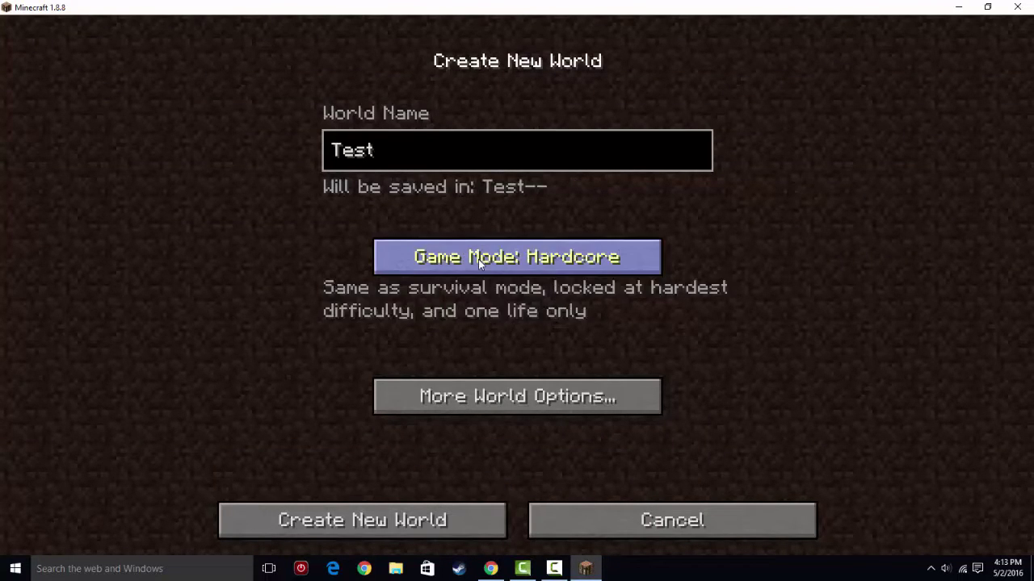
pyautogui.click(478, 259)
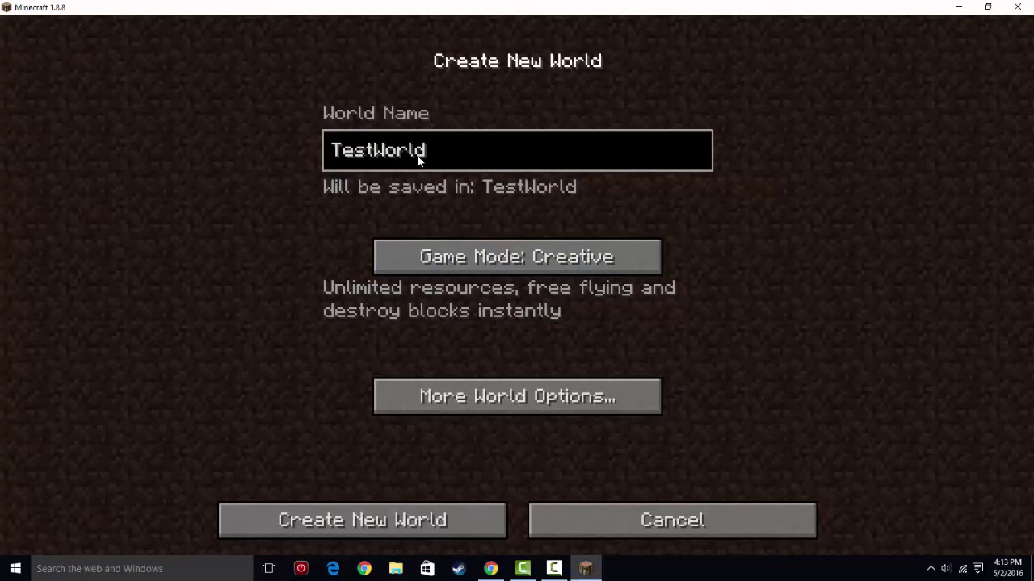
pyautogui.click(430, 529)
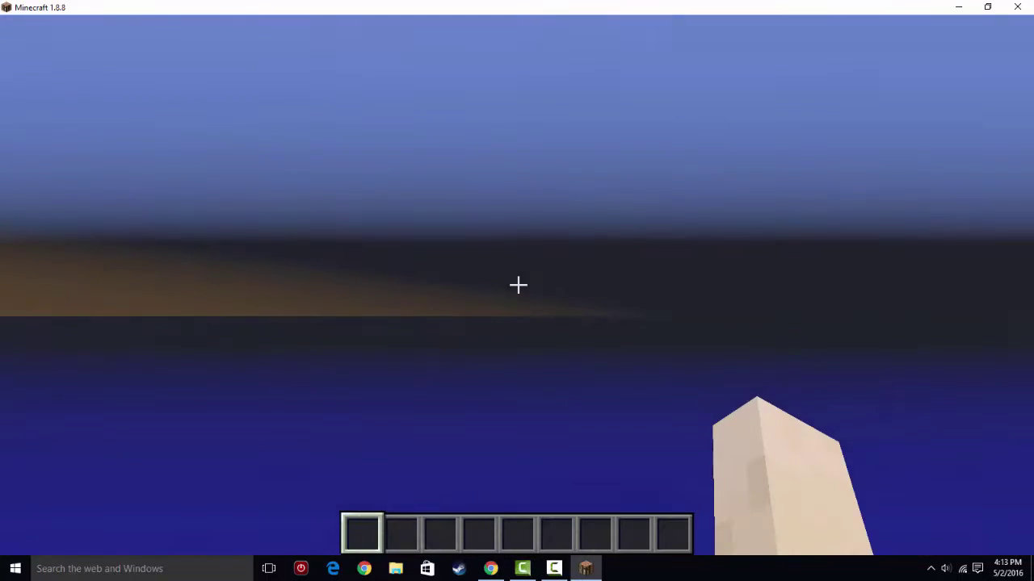
# Step: Check the in-game list of available resource packs for the 1.8 REX PACK
pyautogui.press('Escape')
pyautogui.click(399, 331)
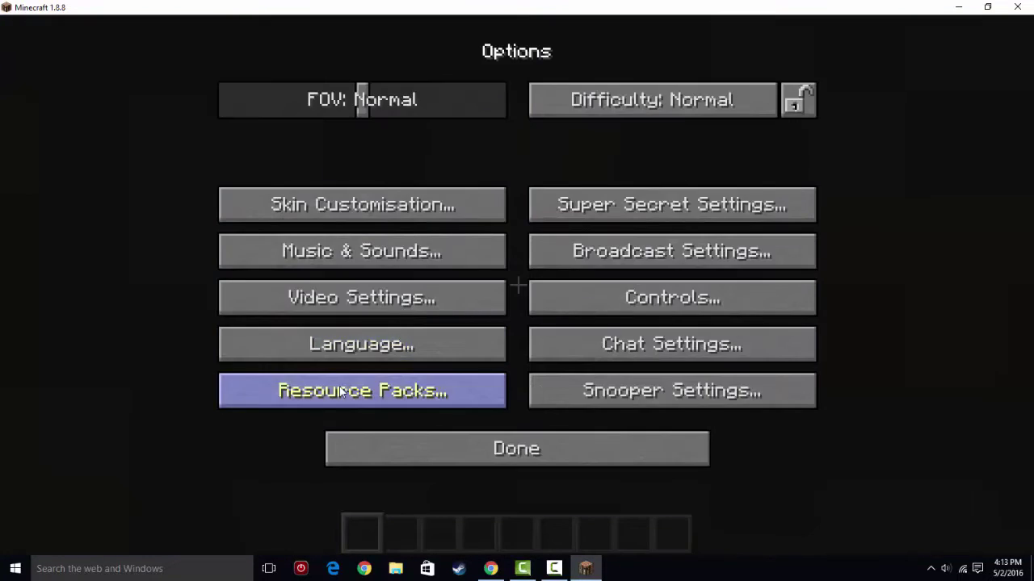
pyautogui.click(347, 391)
pyautogui.scroll(-3, 281, 221)
pyautogui.scroll(3, 285, 279)
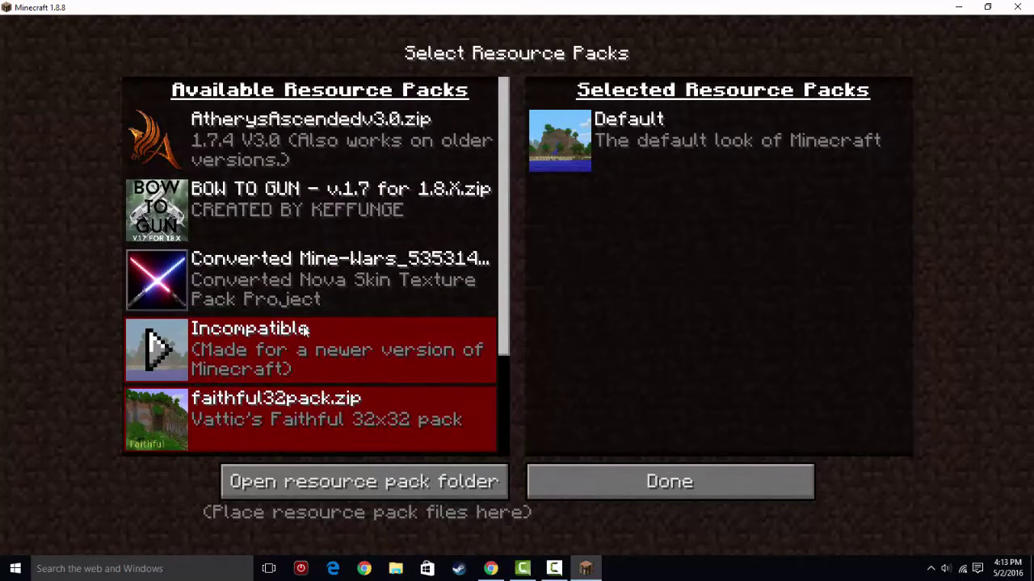
# Step: Open the resourcepacks folder inside .minecraft, starting from %appdata%
pyautogui.click(208, 569)
pyautogui.write('%appdata%')
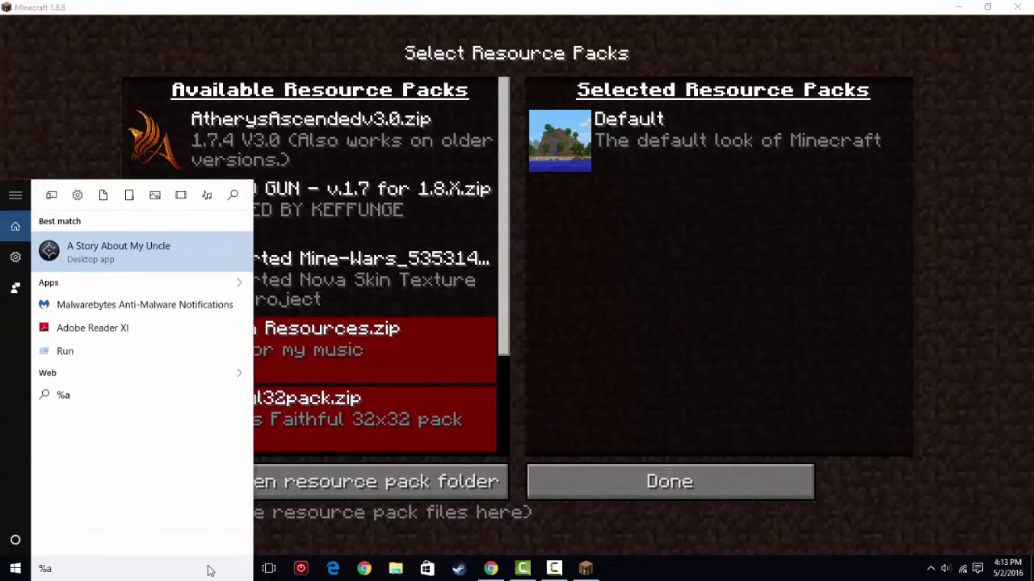
pyautogui.press('Return')
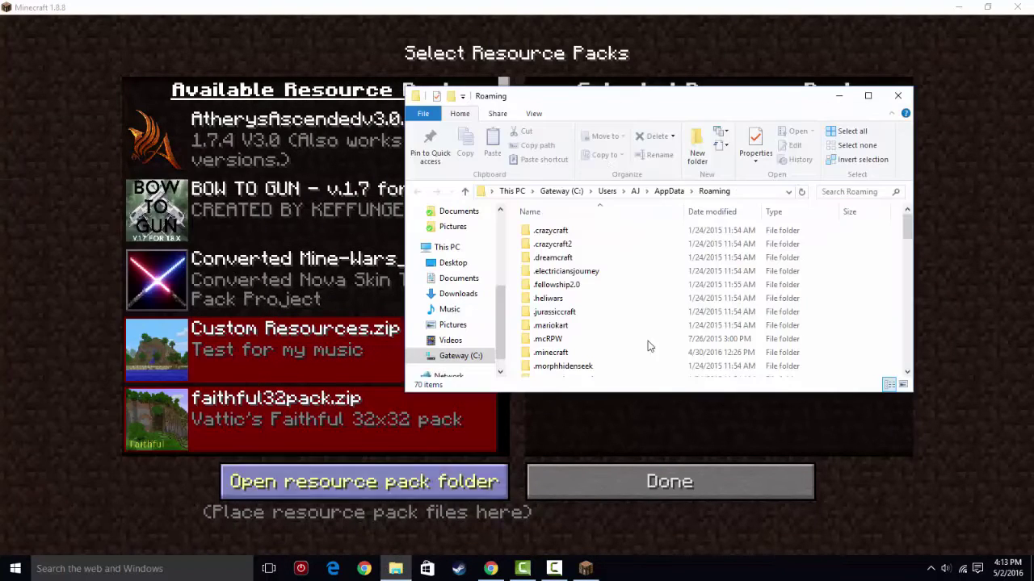
pyautogui.doubleClick(567, 356)
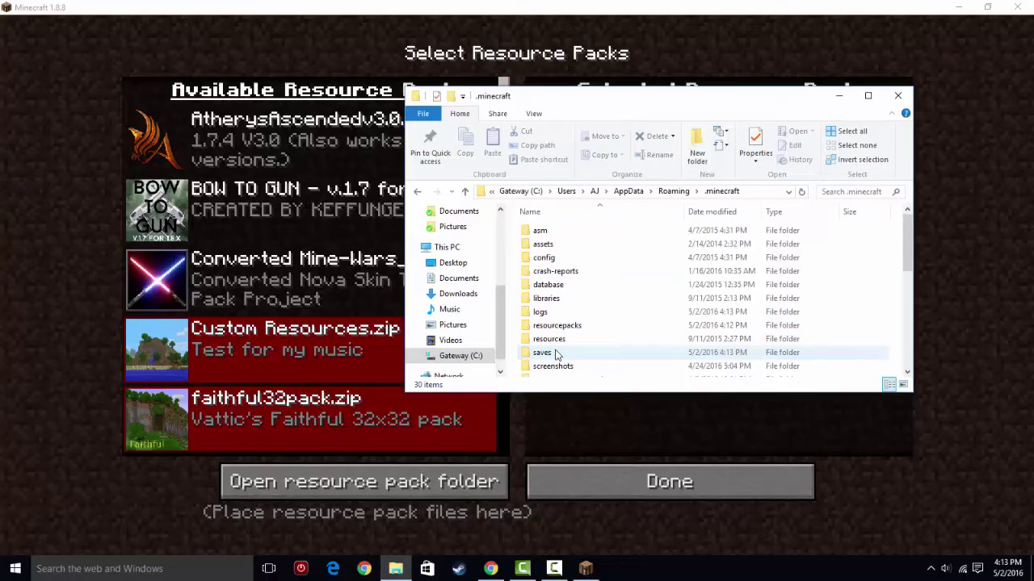
pyautogui.click(572, 328)
pyautogui.doubleClick(572, 328)
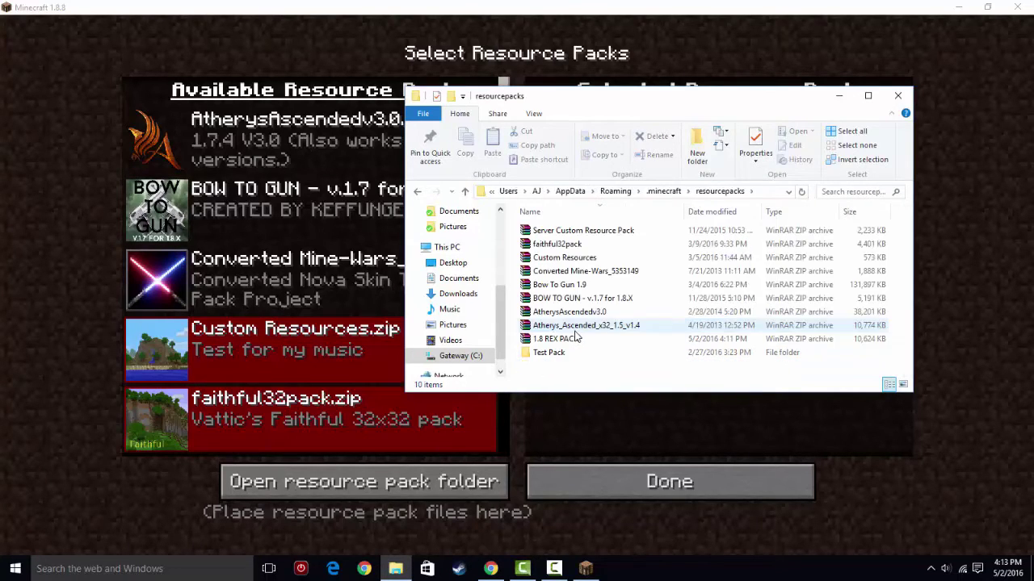
# Step: Open the 1.8 REX PACK archive in WinRAR and rename the folder inside it to 1.8 REX PACK
pyautogui.click(548, 341)
pyautogui.doubleClick(548, 341)
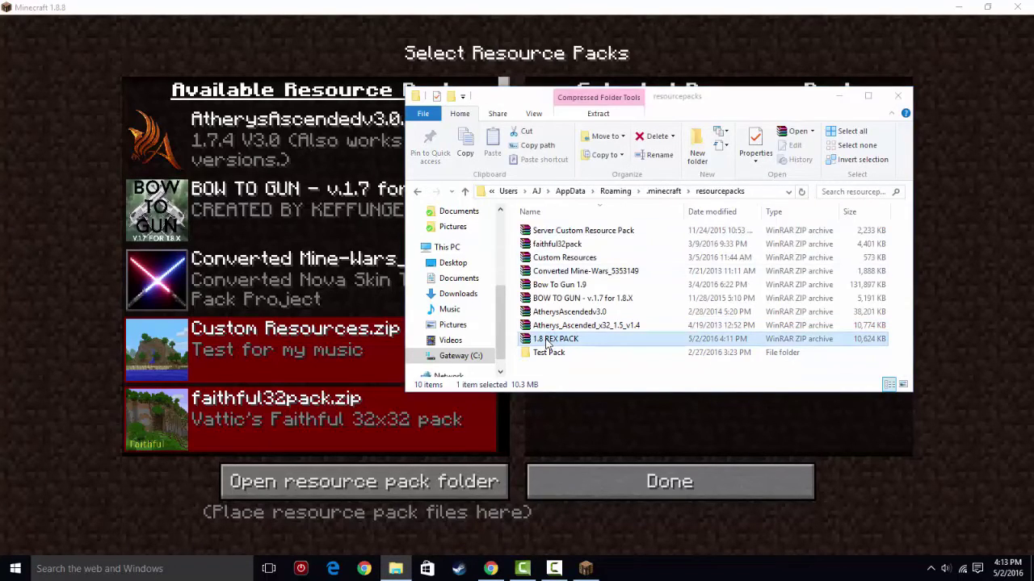
pyautogui.click(232, 230)
pyautogui.rightClick(235, 229)
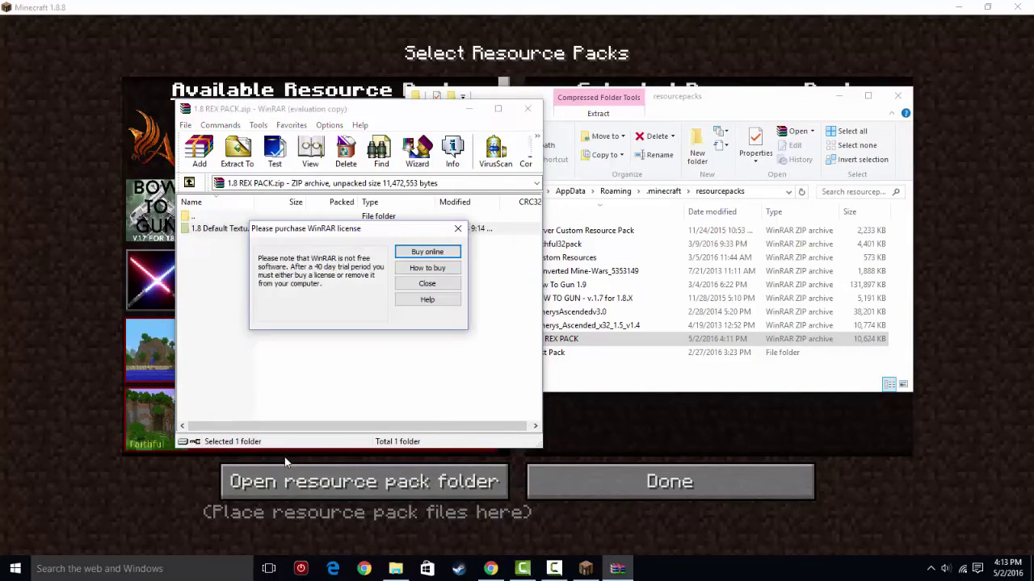
pyautogui.click(469, 227)
pyautogui.rightClick(352, 228)
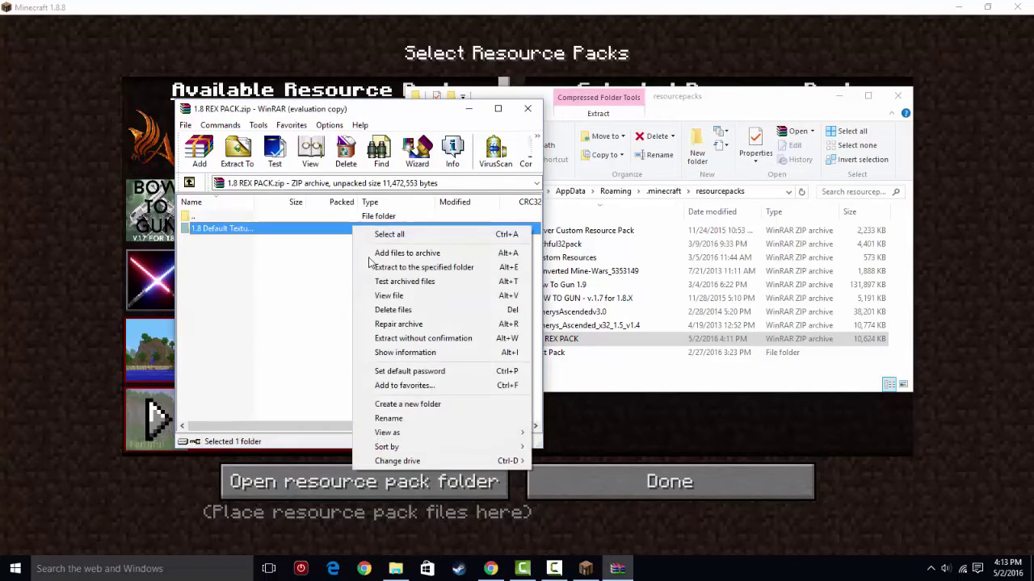
pyautogui.click(389, 418)
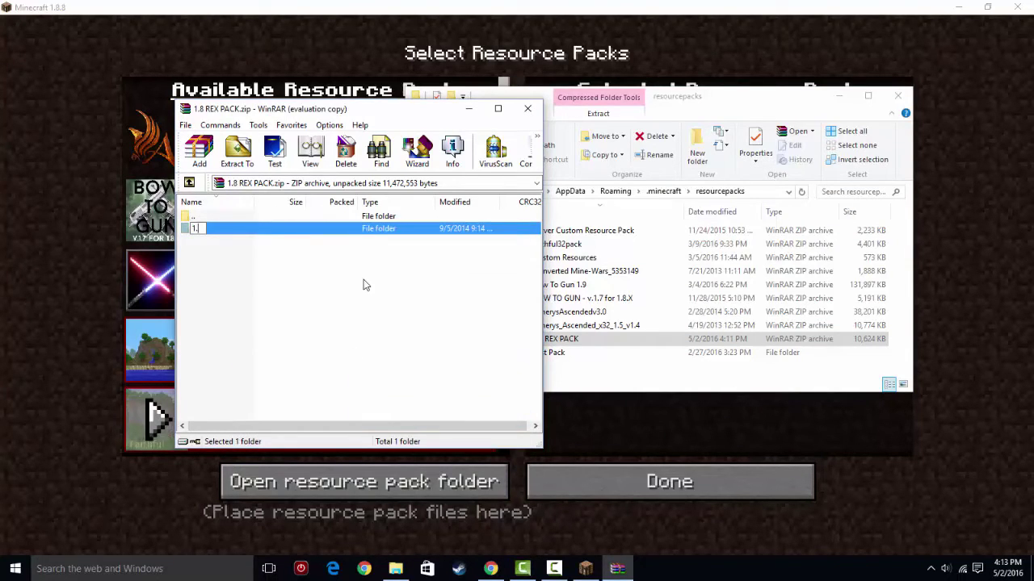
pyautogui.press('Return')
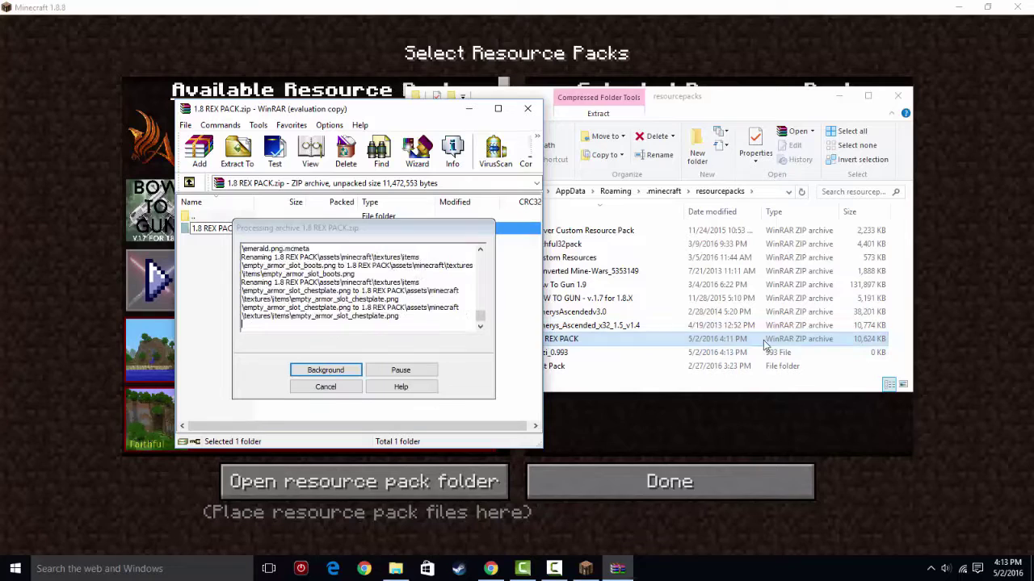
# Step: Extract the archive's 1.8 REX PACK folder into resourcepacks and reload Minecraft's list of available resource packs
pyautogui.moveTo(373, 309); pyautogui.dragTo(592, 377)
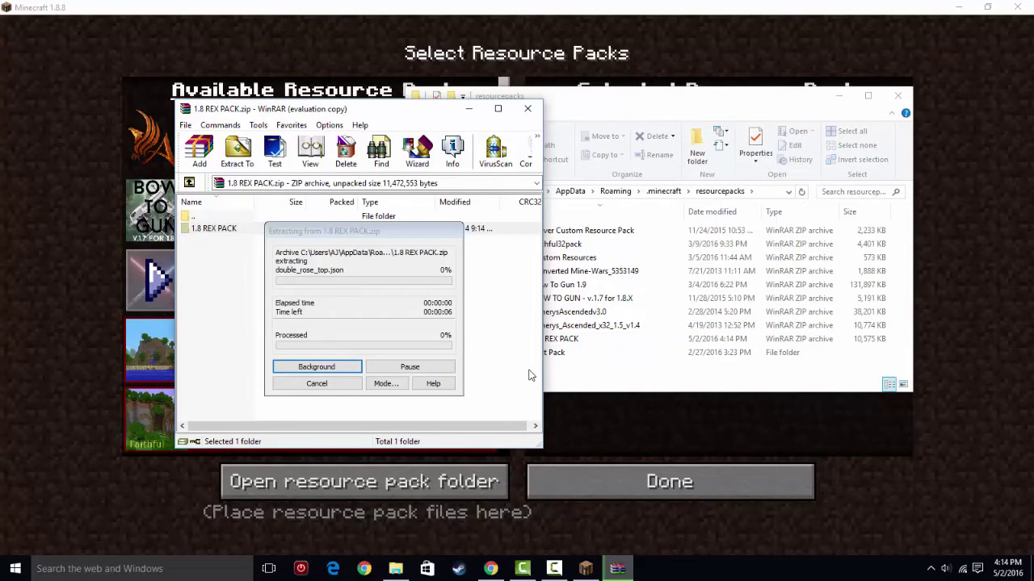
pyautogui.click(281, 385)
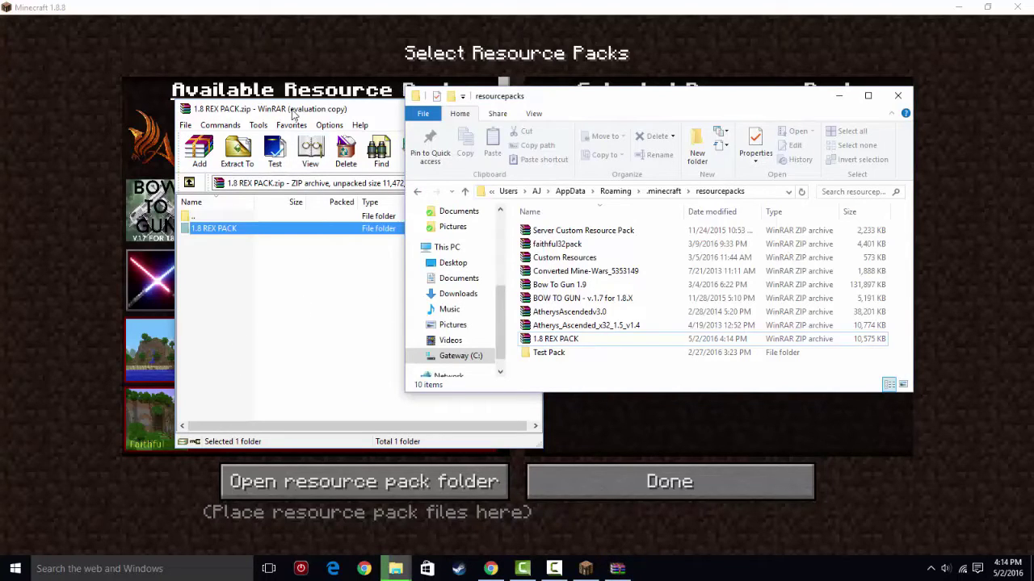
pyautogui.click(617, 487)
pyautogui.click(367, 391)
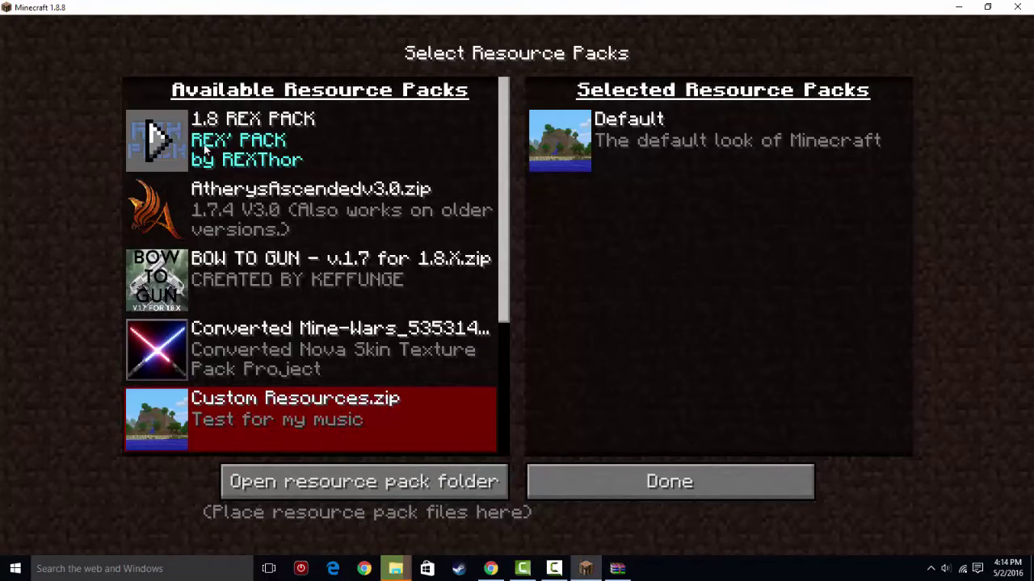
# Step: Delete the 1.8 REX PACK ZIP archive from the resourcepacks folder, keeping the extracted folder, and switch back to Minecraft
pyautogui.moveTo(401, 572)
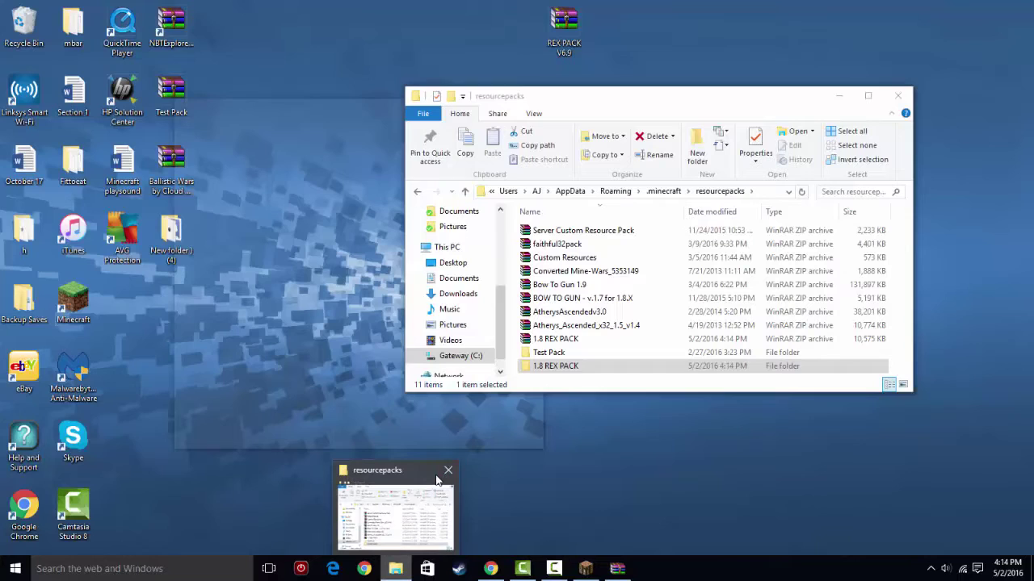
pyautogui.click(432, 483)
pyautogui.click(543, 340)
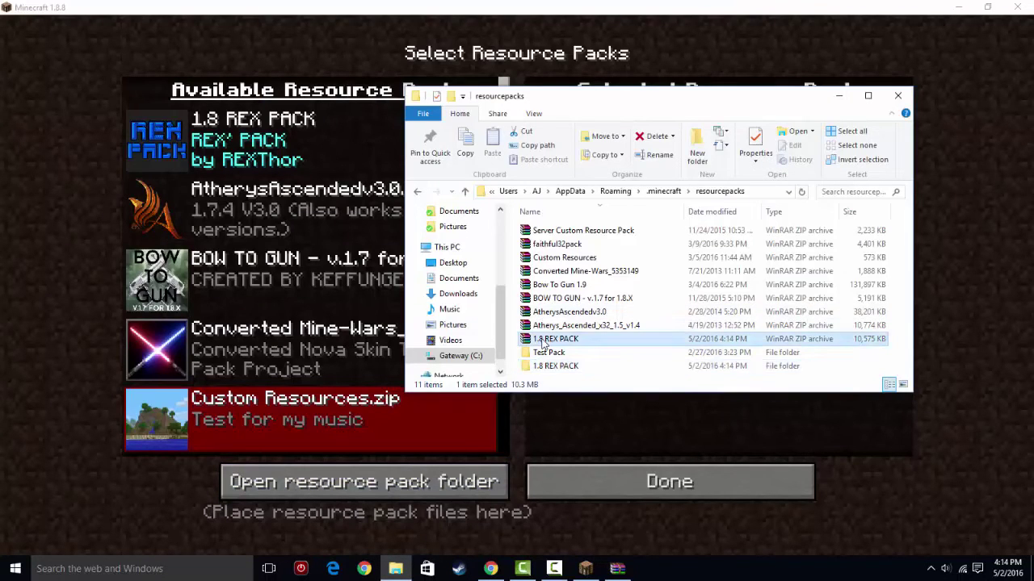
pyautogui.press('Delete')
pyautogui.press('Return')
pyautogui.click(149, 315)
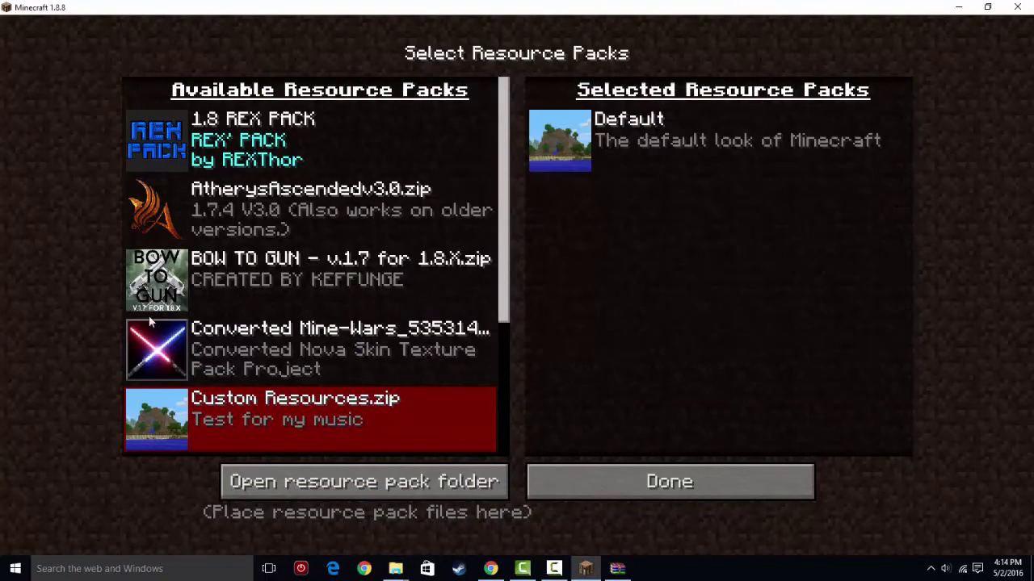
# Step: Reload the resource pack list, activate the 1.8 REX PACK and return to the world
pyautogui.click(567, 497)
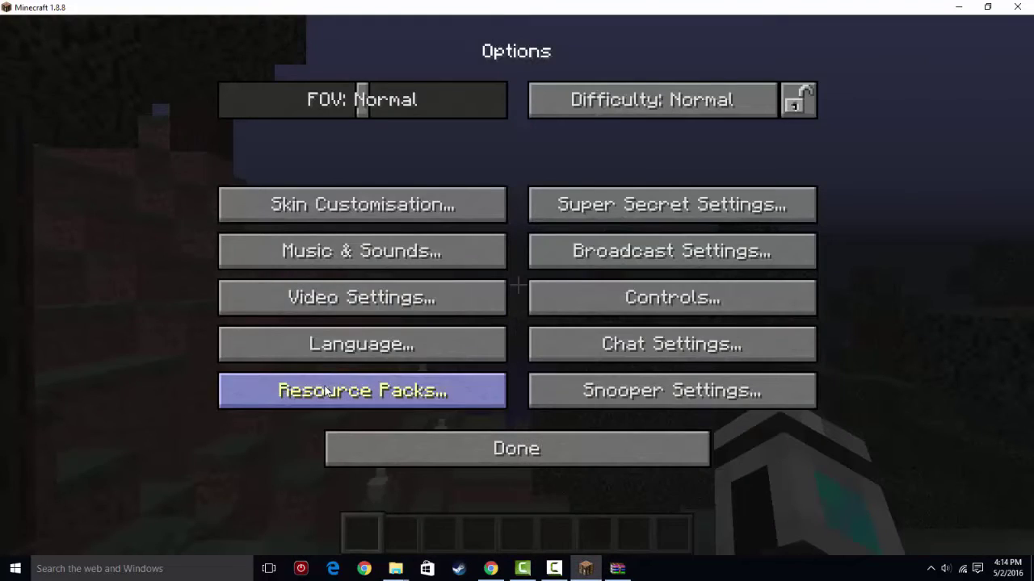
pyautogui.click(317, 388)
pyautogui.click(145, 141)
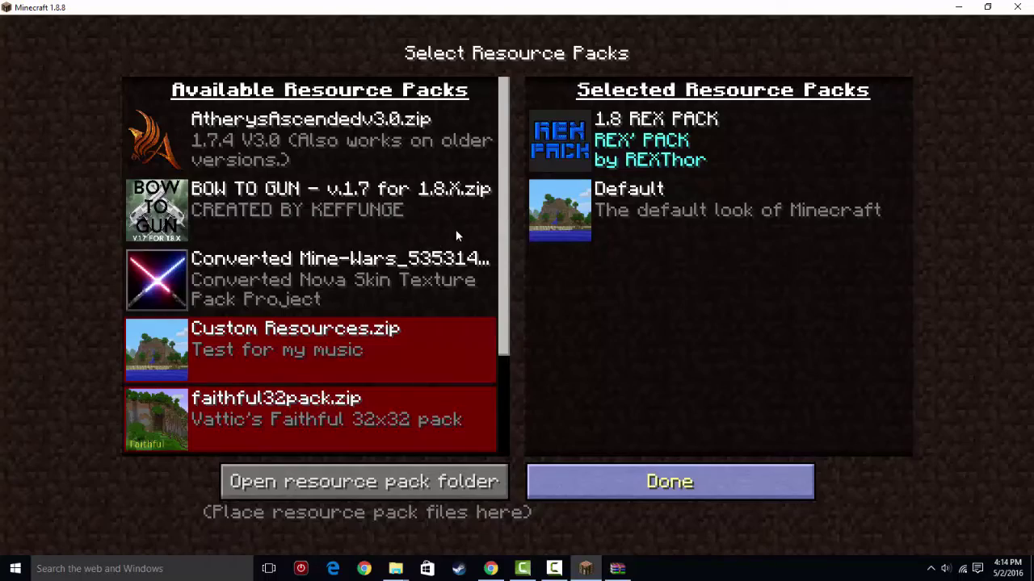
pyautogui.press('Escape')
pyautogui.press('Escape')
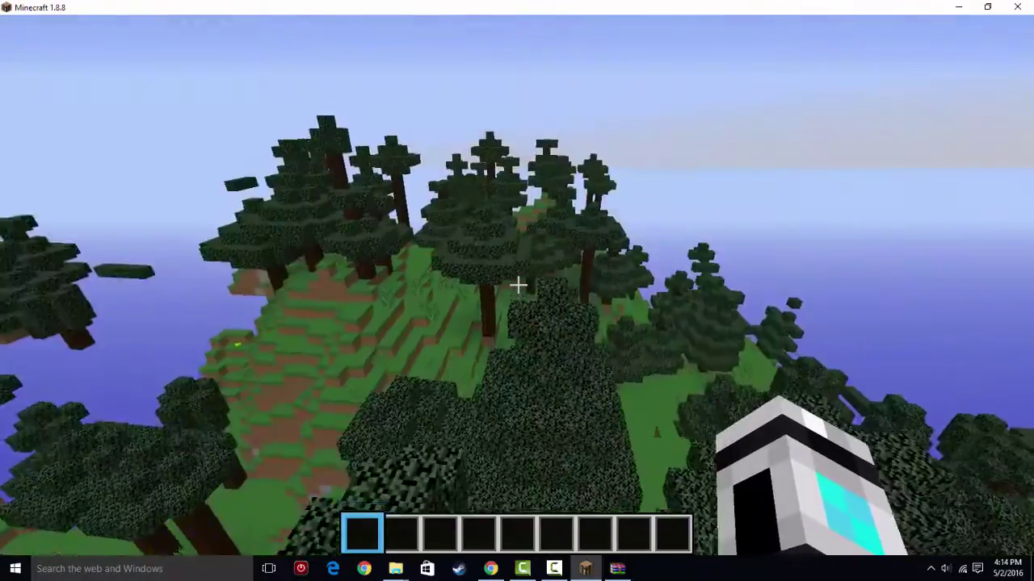
# Step: Put Orange Wool and the other black-and-yellow striped wool block into the first two hotbar slots
pyautogui.scroll(1, 517, 291)
pyautogui.scroll(-1, 517, 290)
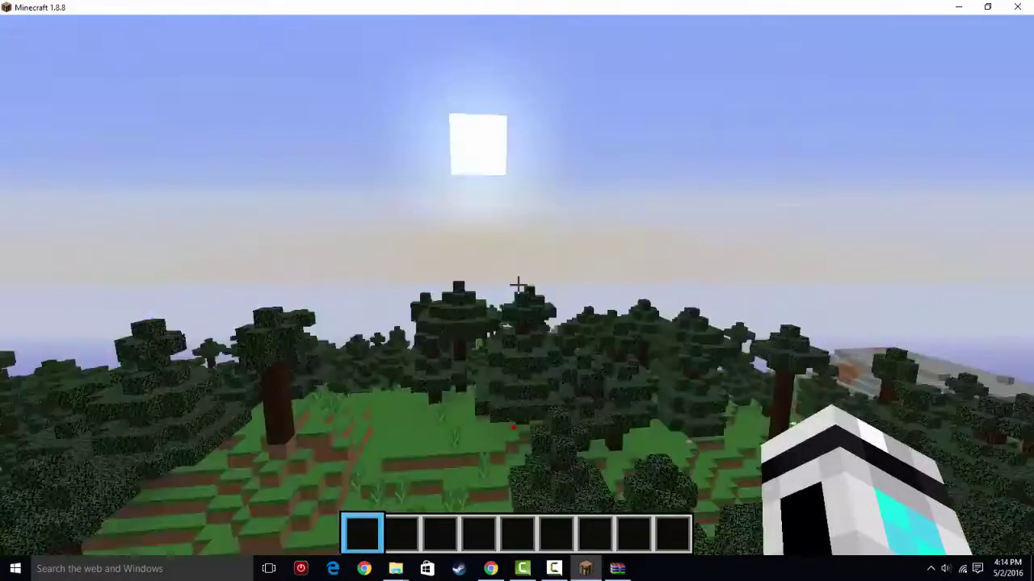
pyautogui.press('e')
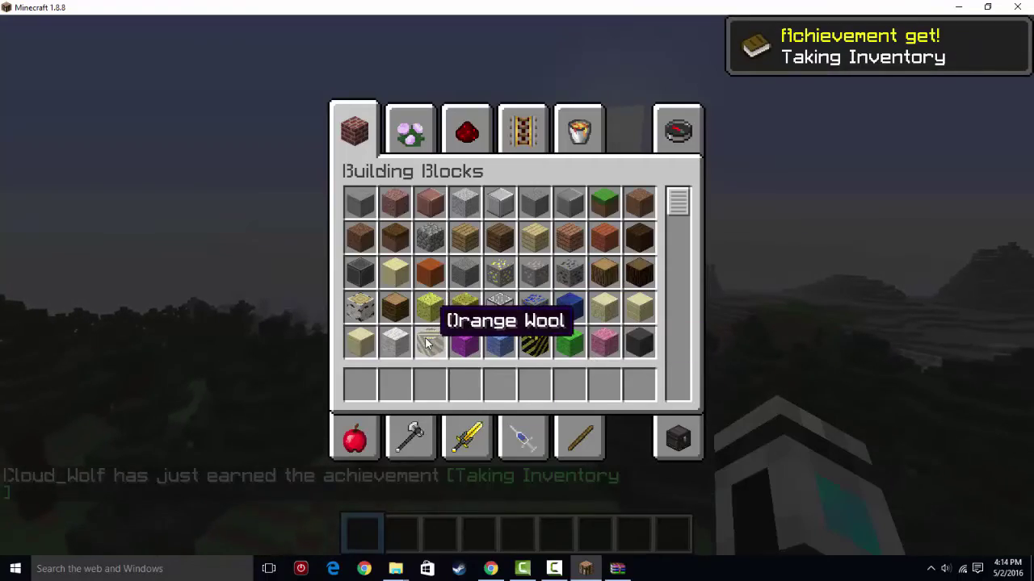
pyautogui.click(430, 342)
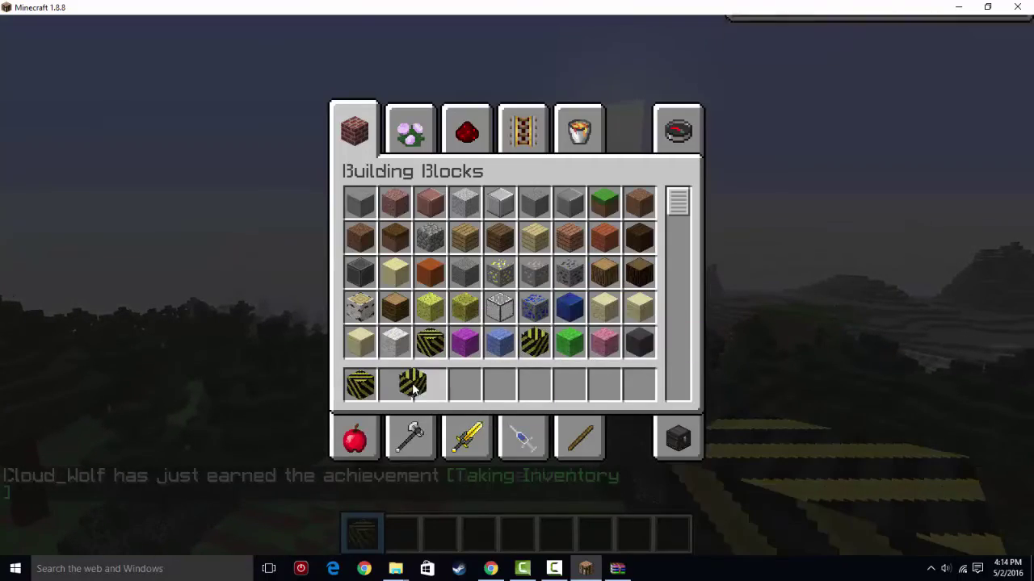
pyautogui.click(411, 388)
pyautogui.press('e')
# Step: Place both striped wool blocks side by side on the grass to test how their patterns line up
pyautogui.press('w')
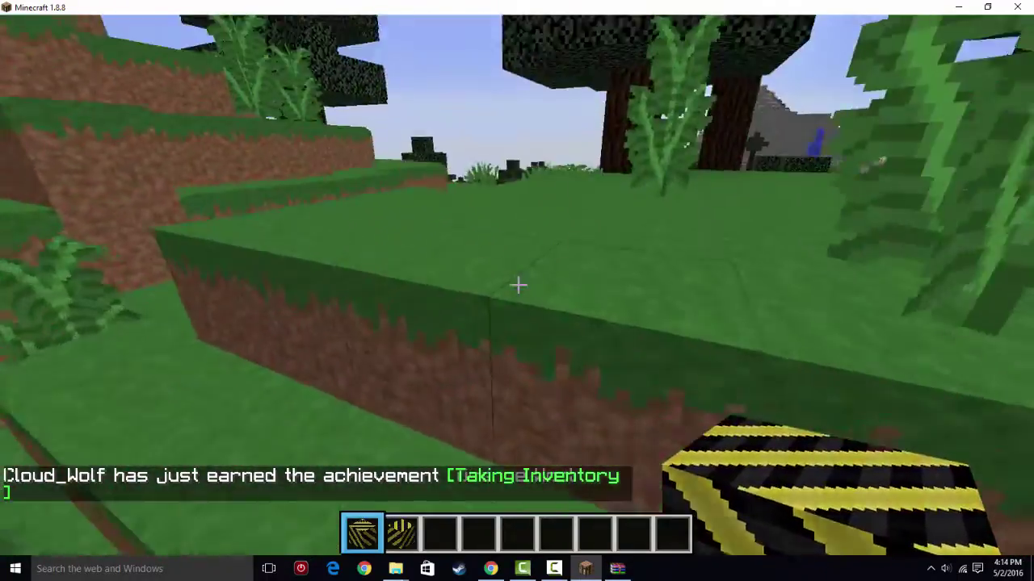
pyautogui.rightClick(517, 284)
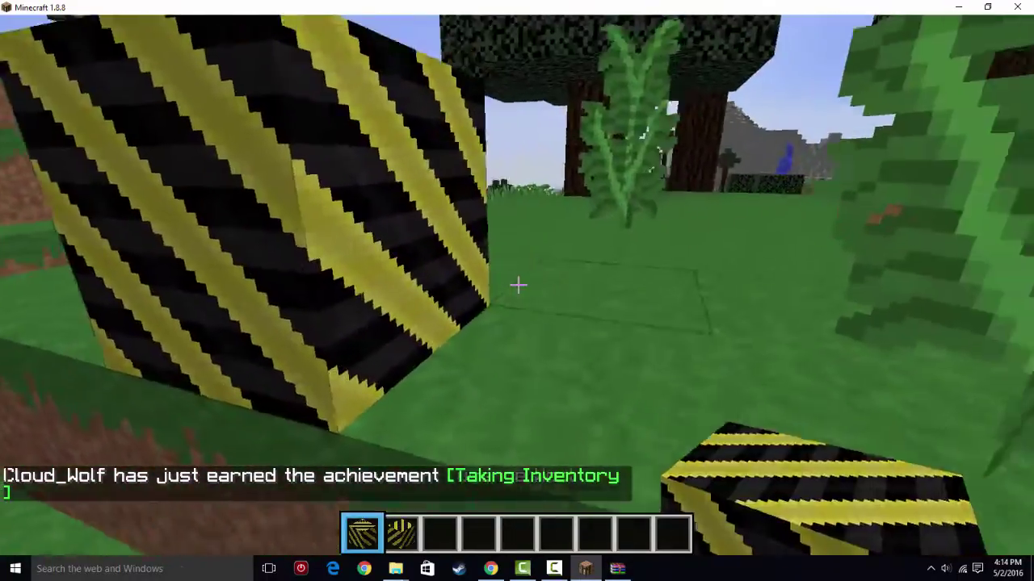
pyautogui.press('2')
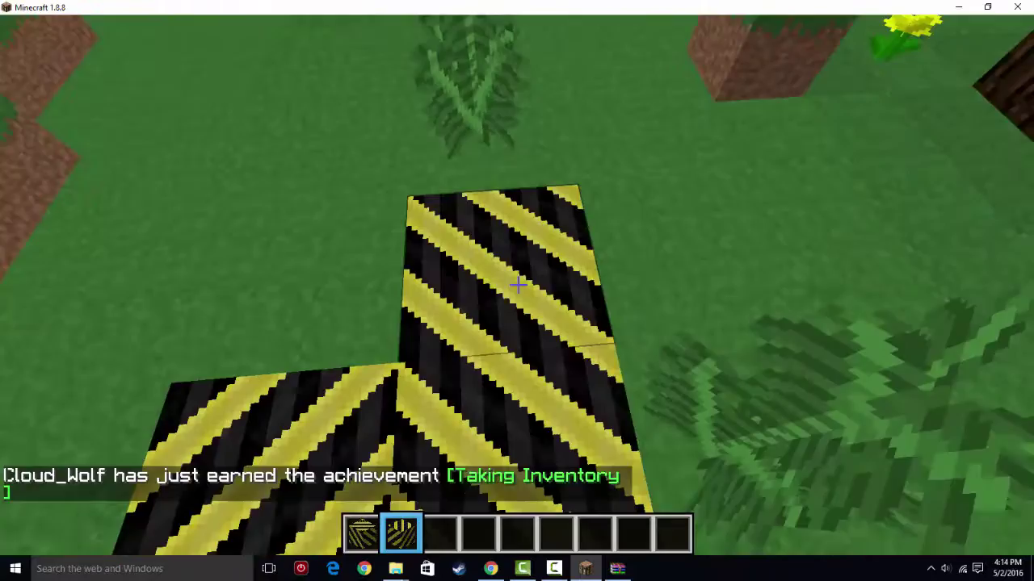
pyautogui.press('1')
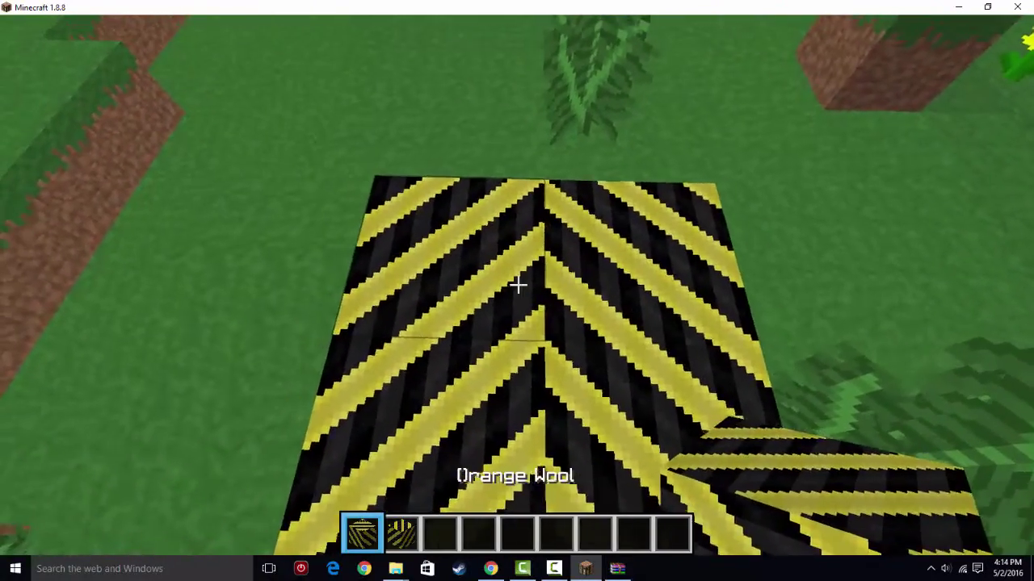
# Step: Break the placed striped wool blocks and clear both wool items from the hotbar
pyautogui.click(516, 284)
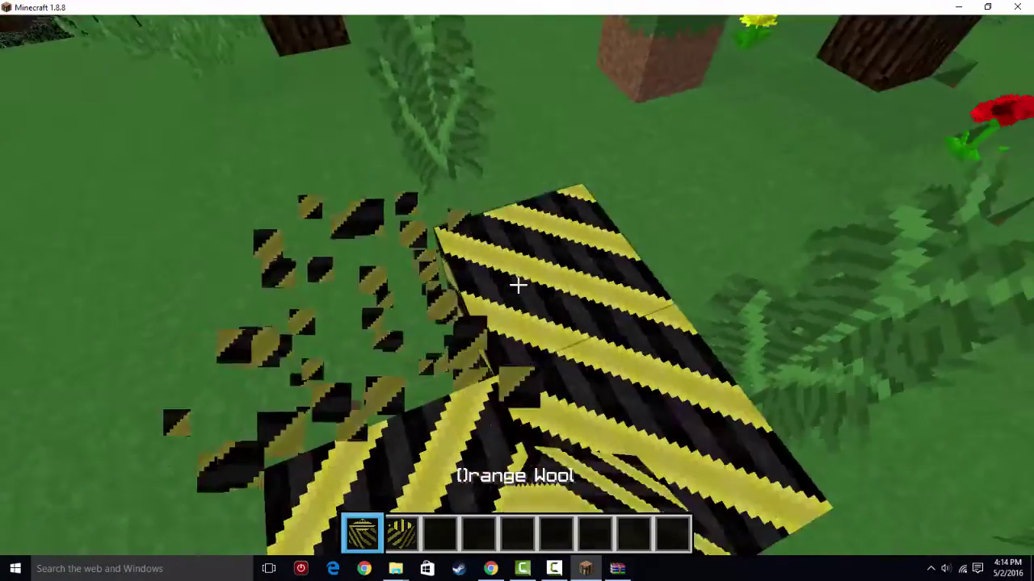
pyautogui.click(517, 284)
pyautogui.press('e')
pyautogui.keyDown('shift'); pyautogui.click(395, 384); pyautogui.keyUp('shift')
pyautogui.keyDown('shift'); pyautogui.click(360, 384); pyautogui.keyUp('shift')
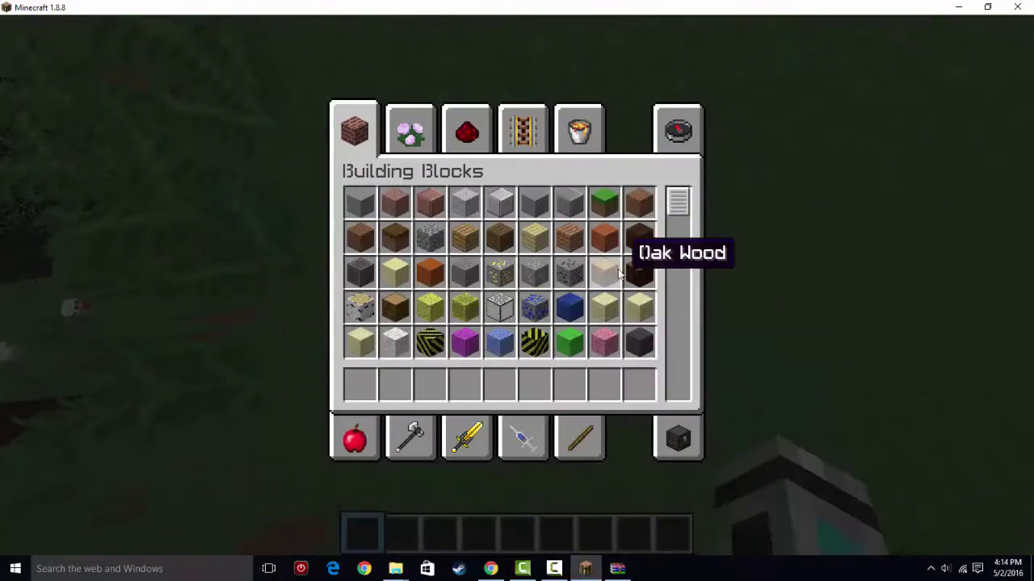
# Step: Browse the Building Blocks and place a Bookshelf in the first hotbar slot to check its texture in hand
pyautogui.scroll(-10, 638, 267)
pyautogui.scroll(-5, 643, 276)
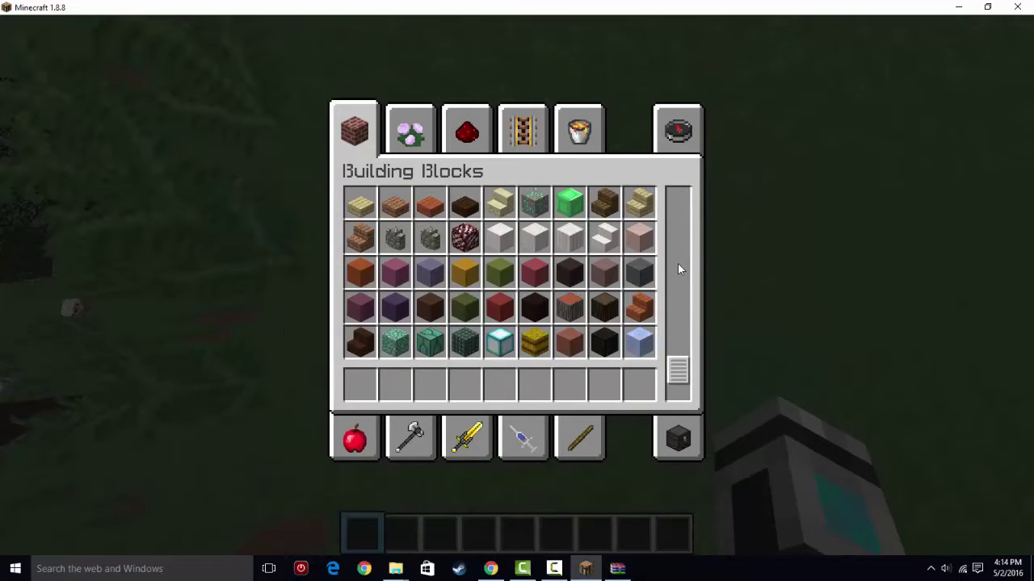
pyautogui.scroll(6, 630, 273)
pyautogui.click(352, 381)
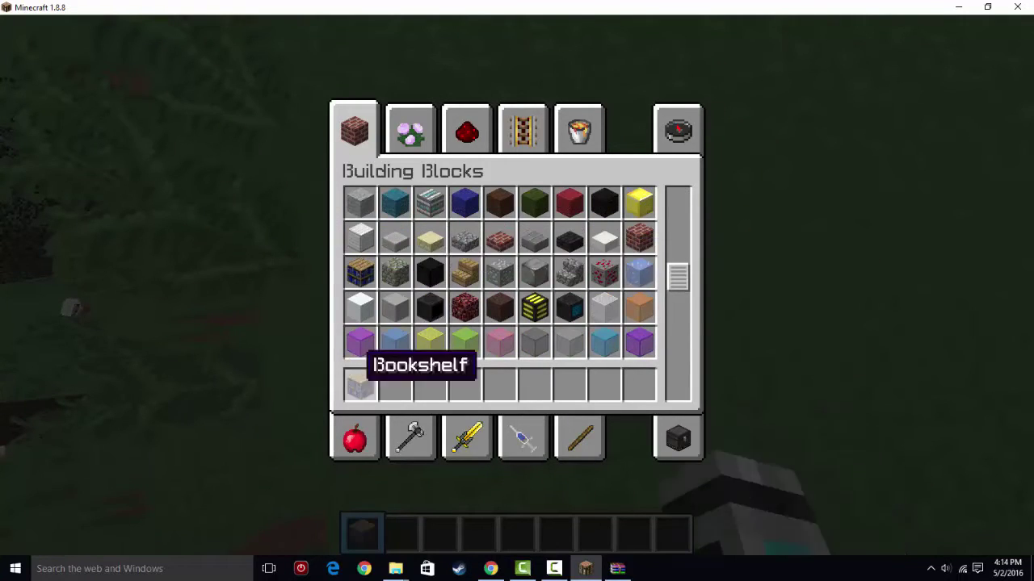
pyautogui.press('e')
pyautogui.press('e')
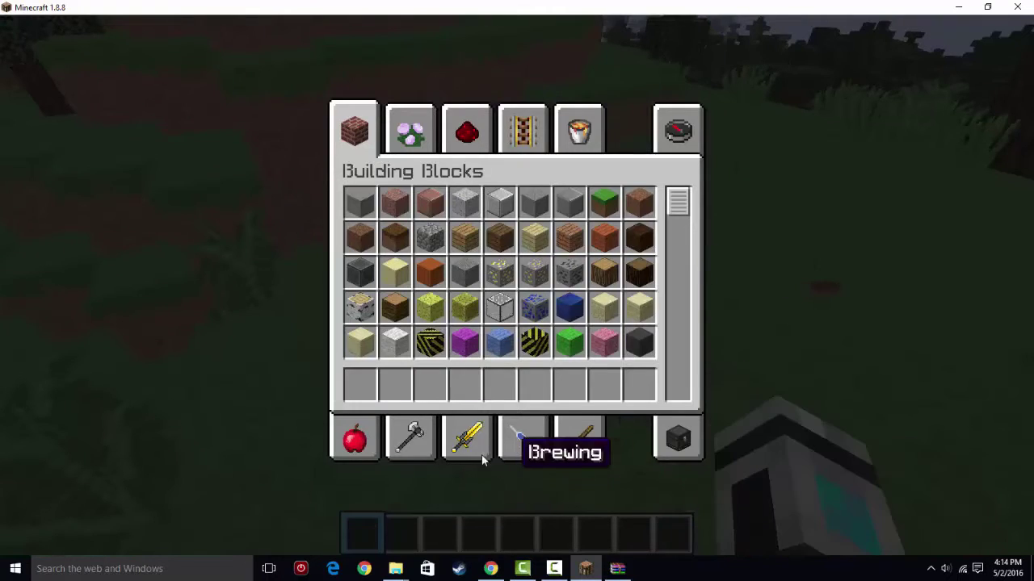
# Step: Hold a Golden Sword from the Combat items to inspect its texture, and take it back out of the hotbar
pyautogui.click(467, 440)
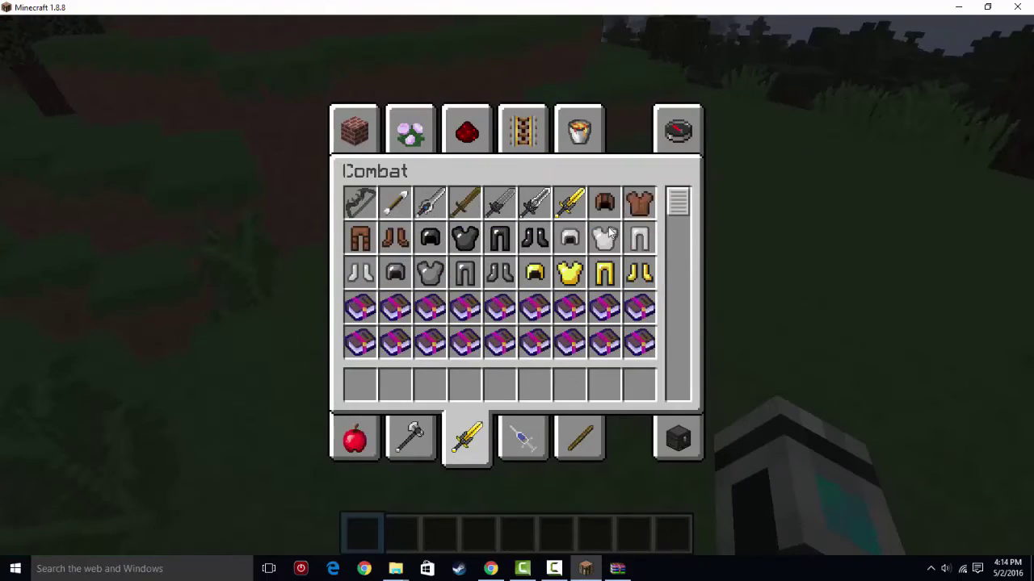
pyautogui.click(570, 202)
pyautogui.click(359, 384)
pyautogui.press('e')
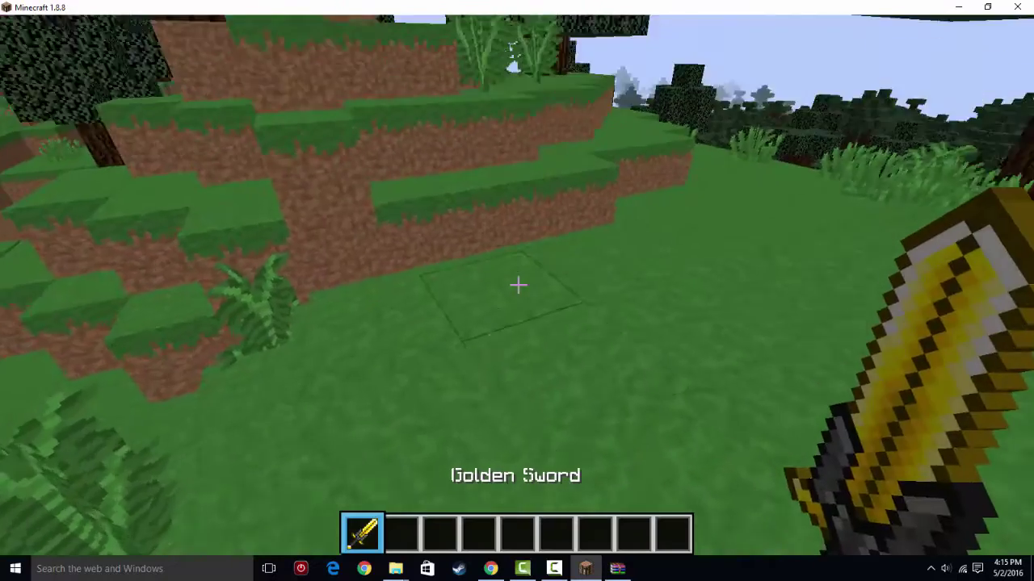
pyautogui.press('e')
pyautogui.click(353, 392)
# Step: Put a Titanium Helmet in the first hotbar slot and equip the golden chestplate on the character
pyautogui.click(426, 288)
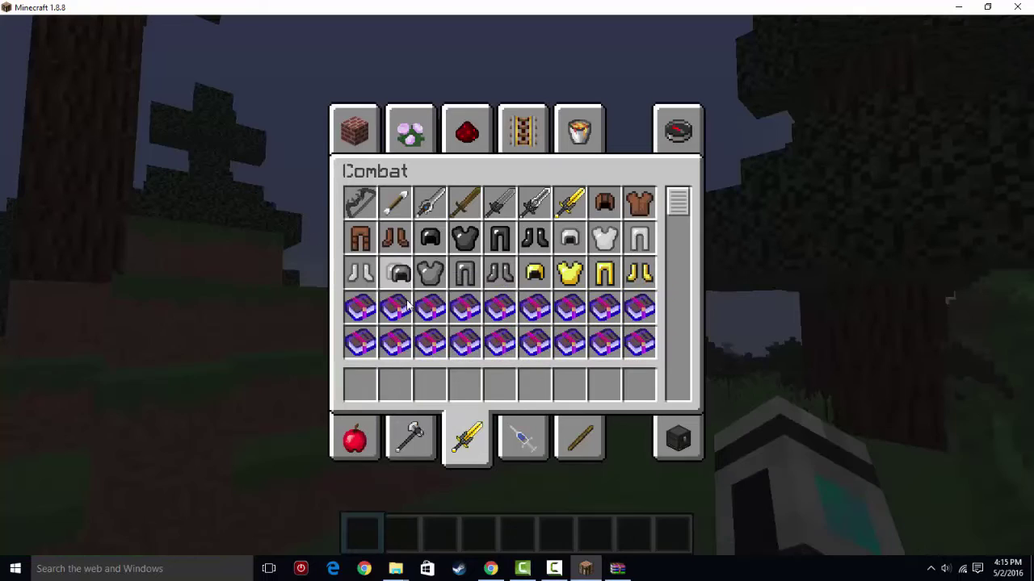
pyautogui.click(361, 391)
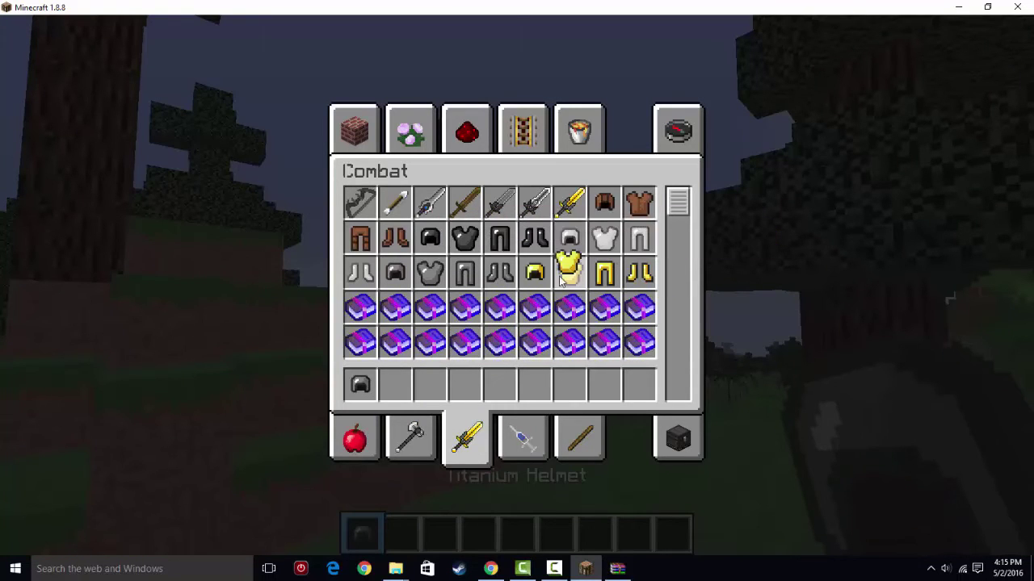
pyautogui.click(676, 439)
pyautogui.keyDown('shift'); pyautogui.click(500, 386); pyautogui.keyUp('shift')
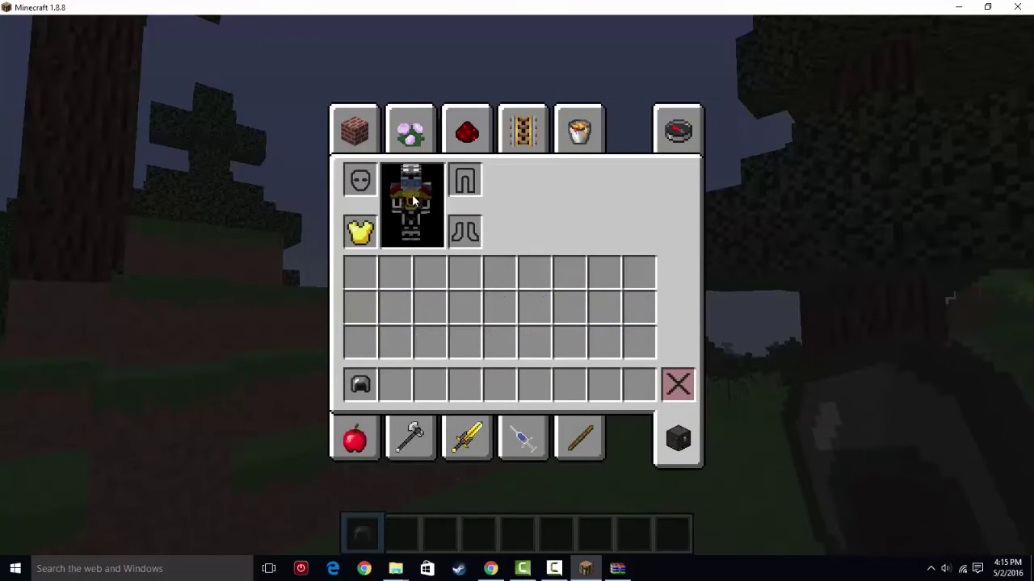
# Step: Examine the golden chestplate on the character from the front in third-person view, and return to first person
pyautogui.press('e')
pyautogui.press('F5')
pyautogui.press('F5')
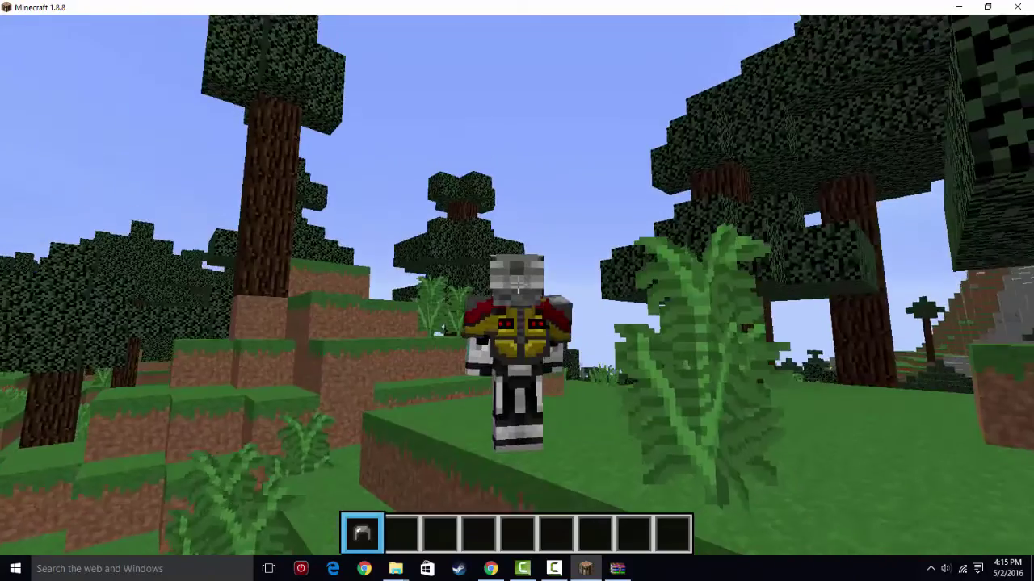
pyautogui.press('F5')
# Step: Discard the Titanium Helmet from the hotbar and the golden chestplate from the character's armor slot
pyautogui.press('e')
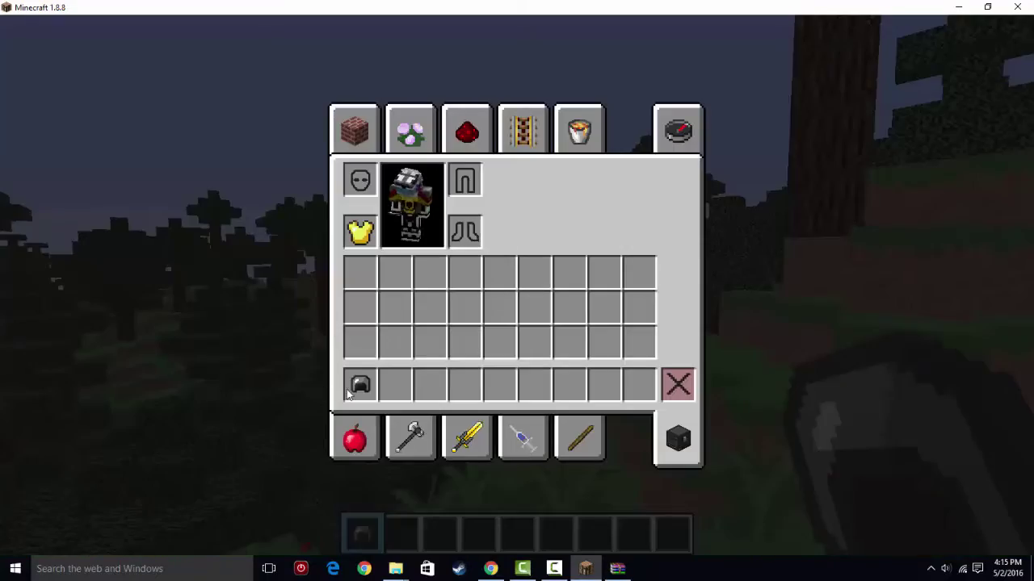
pyautogui.click(360, 385)
pyautogui.click(676, 385)
pyautogui.click(361, 228)
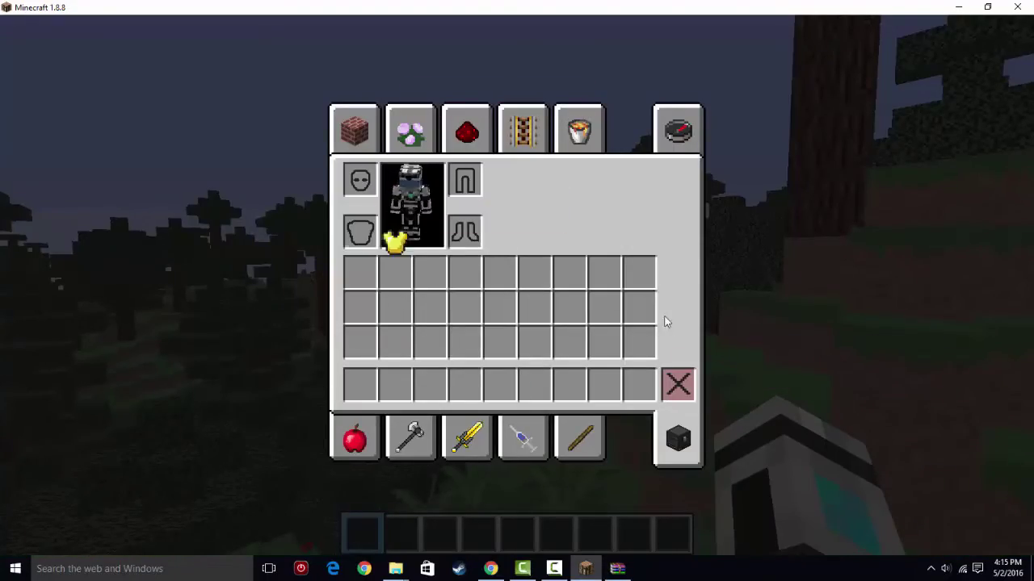
pyautogui.click(674, 378)
# Step: Examine the item textures in the Combat, Brewing, Materials, Miscellaneous and Decoration Blocks categories of the creative inventory
pyautogui.click(467, 439)
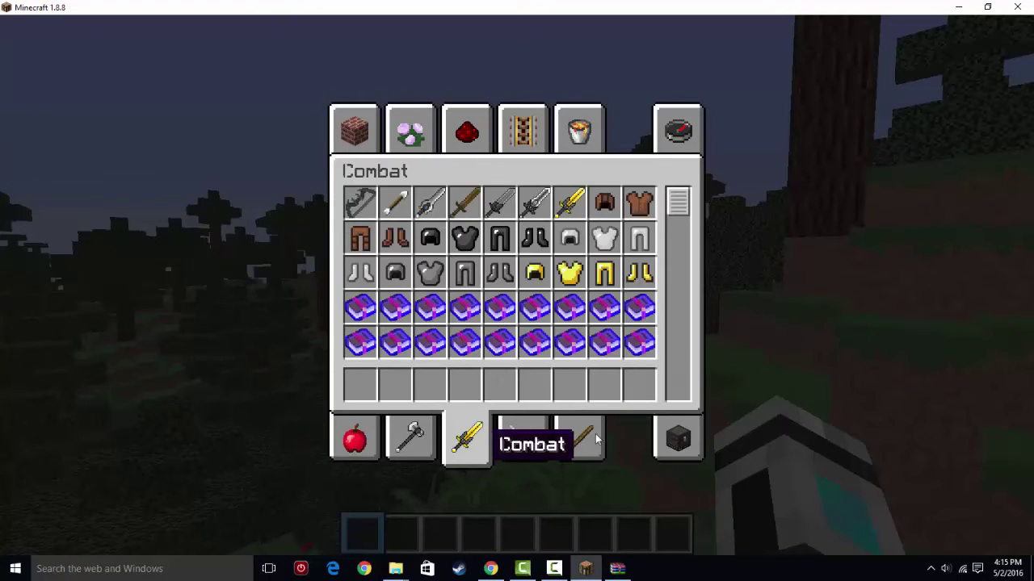
pyautogui.click(523, 437)
pyautogui.scroll(-3, 527, 349)
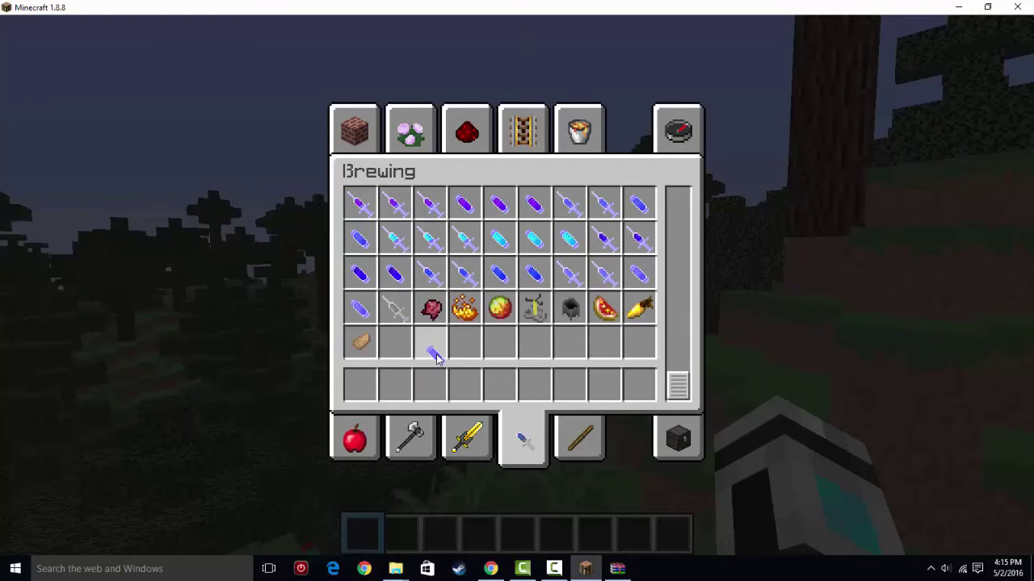
pyautogui.scroll(3, 453, 315)
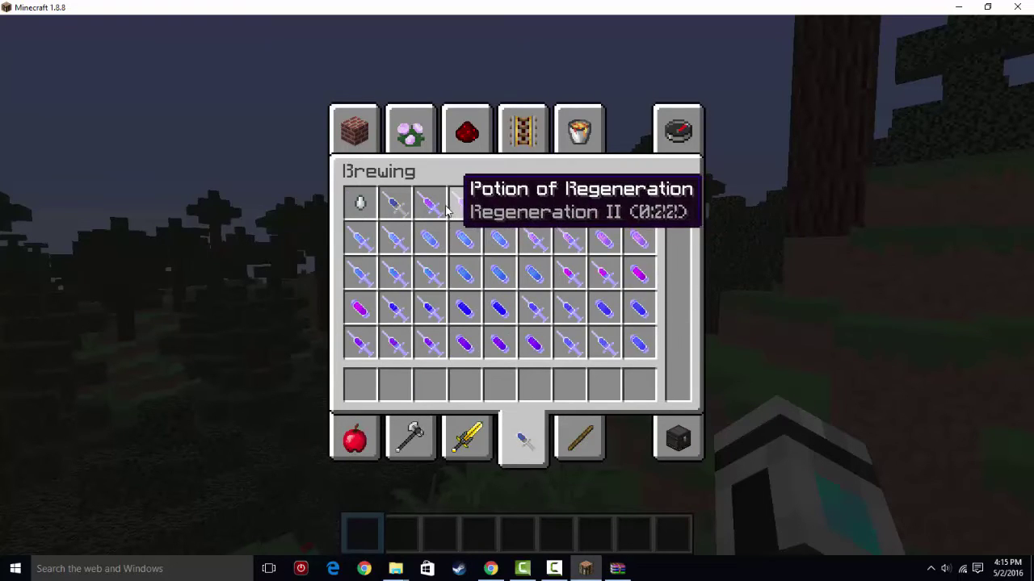
pyautogui.click(599, 428)
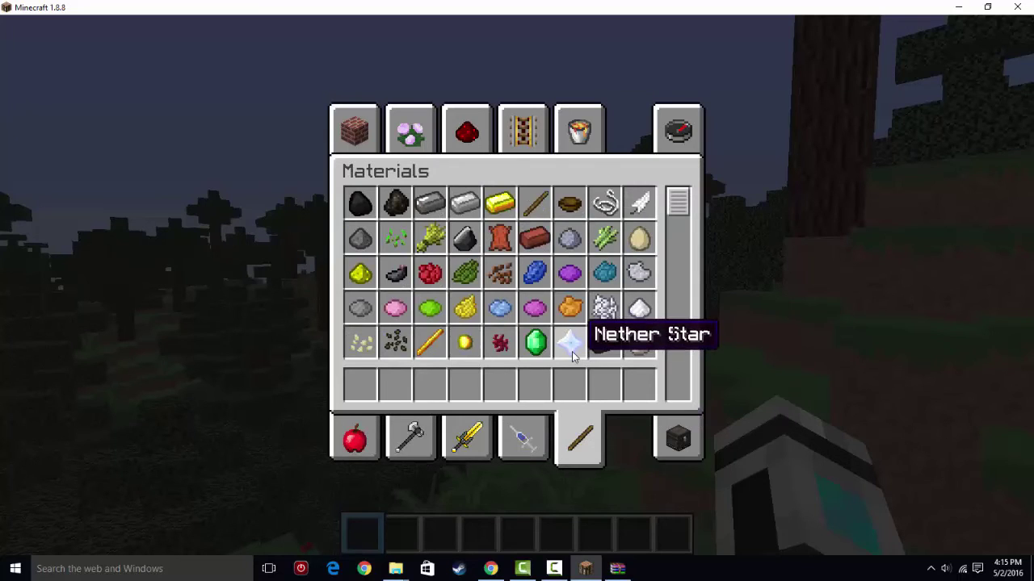
pyautogui.scroll(-1, 572, 347)
pyautogui.scroll(1, 572, 347)
pyautogui.click(578, 129)
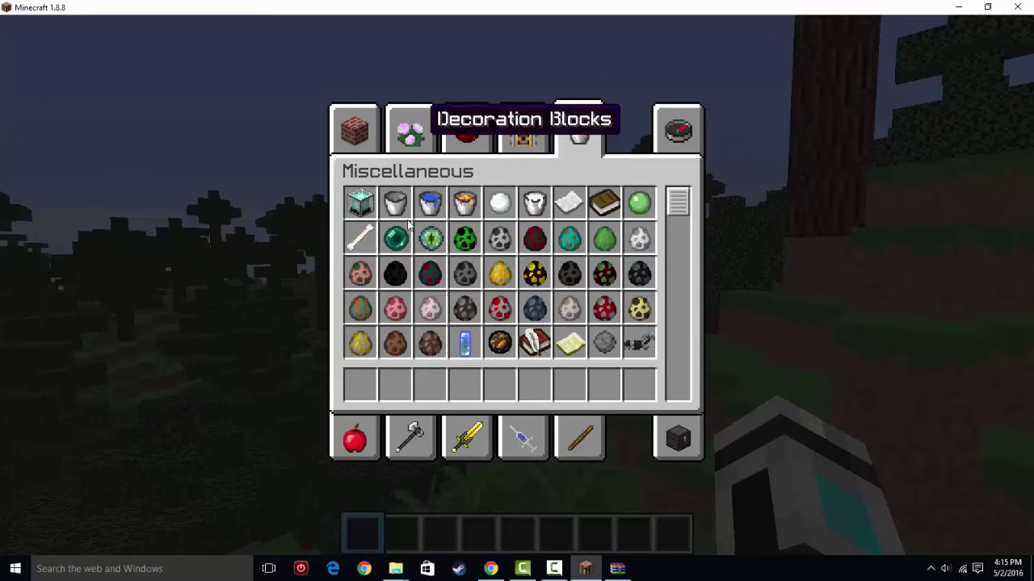
pyautogui.scroll(-4, 436, 267)
pyautogui.click(469, 130)
pyautogui.click(517, 129)
pyautogui.click(410, 130)
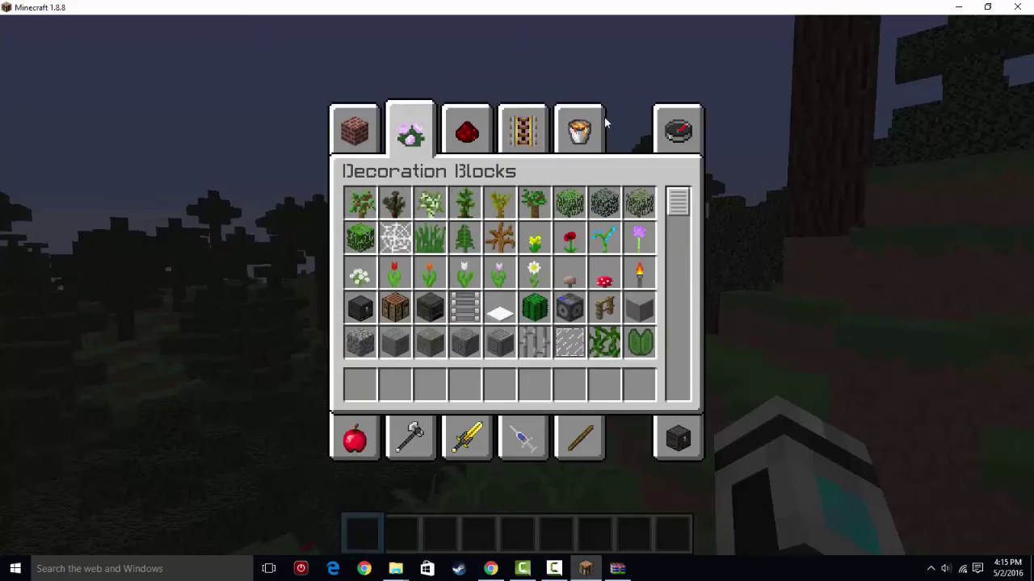
# Step: Take a Spawn Zombie egg from the Miscellaneous items and spawn a zombie on the grass to check its texture
pyautogui.click(578, 129)
pyautogui.press('e')
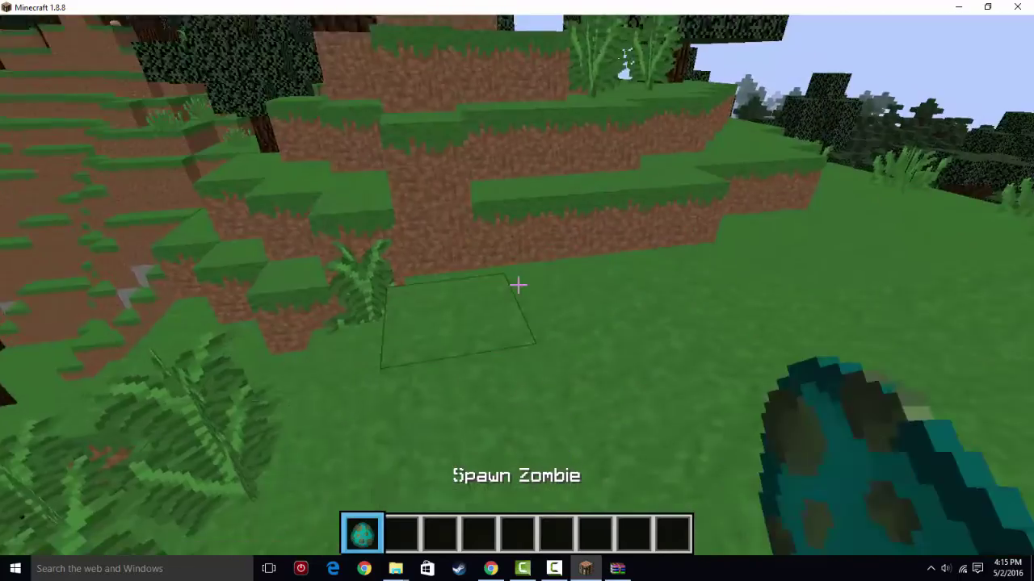
pyautogui.rightClick(517, 283)
pyautogui.press('e')
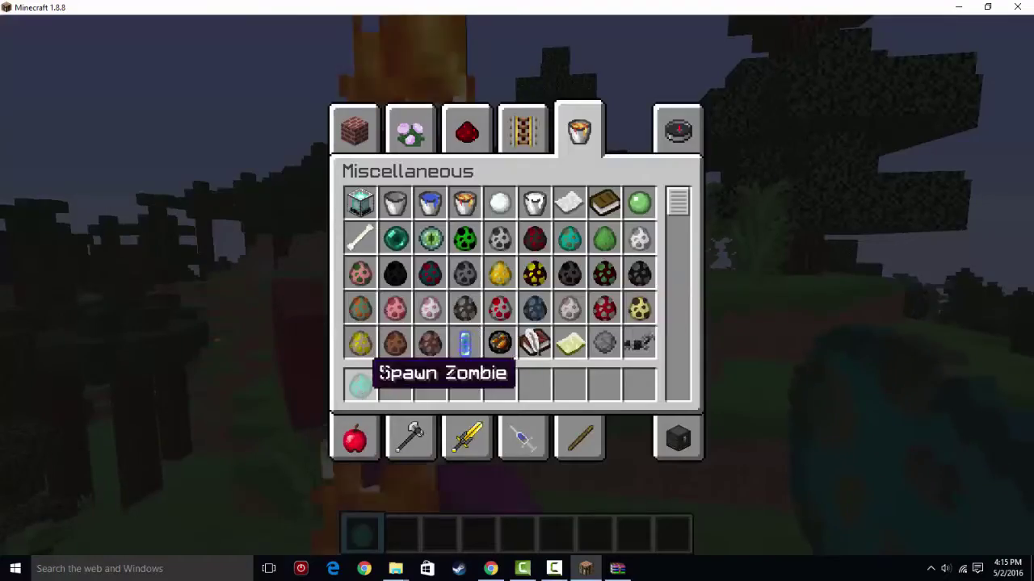
# Step: Save and quit the test world and close Minecraft 1.8.8
pyautogui.press('Escape')
pyautogui.press('Escape')
pyautogui.click(509, 368)
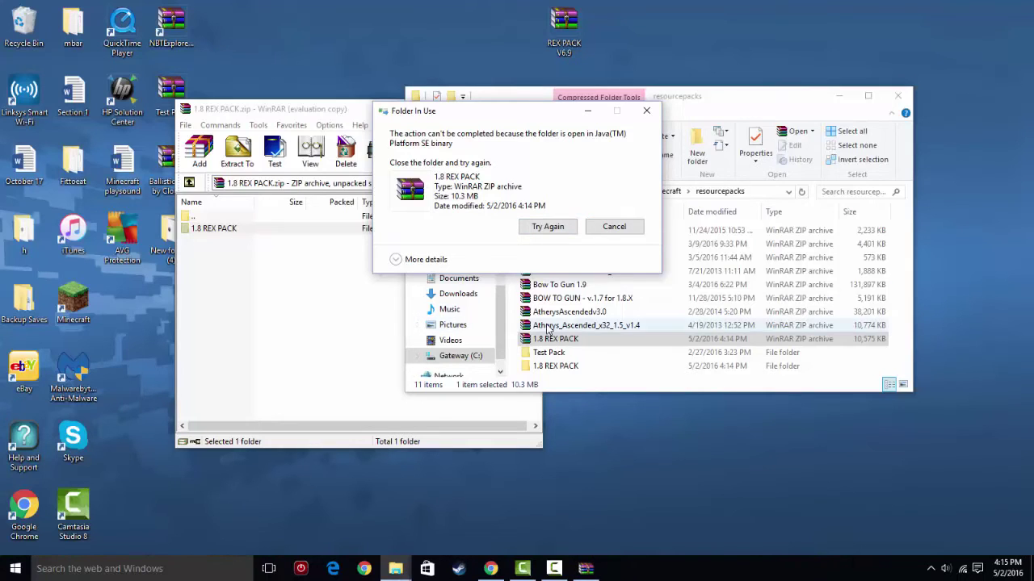
# Step: Delete both the 1.8 REX PACK zip archive and the 1.8 REX PACK folder from the resourcepacks folder
pyautogui.click(607, 227)
pyautogui.press('Delete')
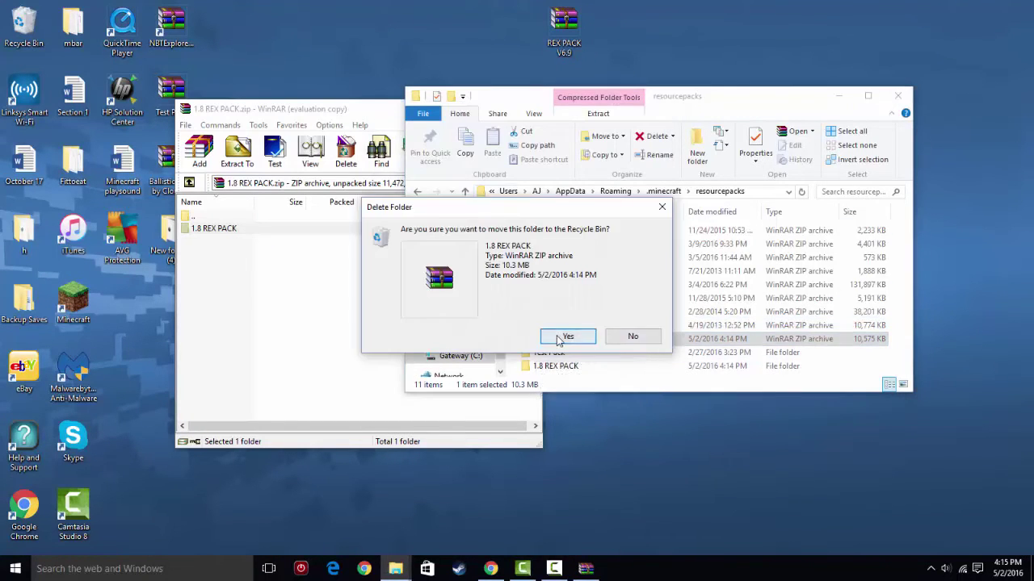
pyautogui.click(568, 336)
pyautogui.press('Delete')
pyautogui.click(565, 337)
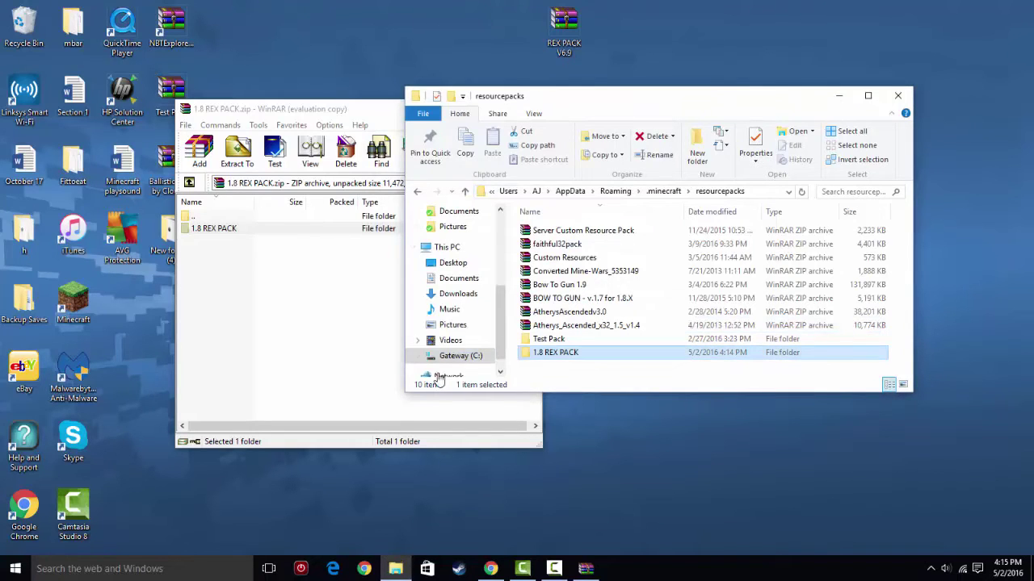
# Step: Close the 1.8 REX PACK archive window and move REX PACK V6.9 from the desktop into the resourcepacks folder
pyautogui.click(228, 295)
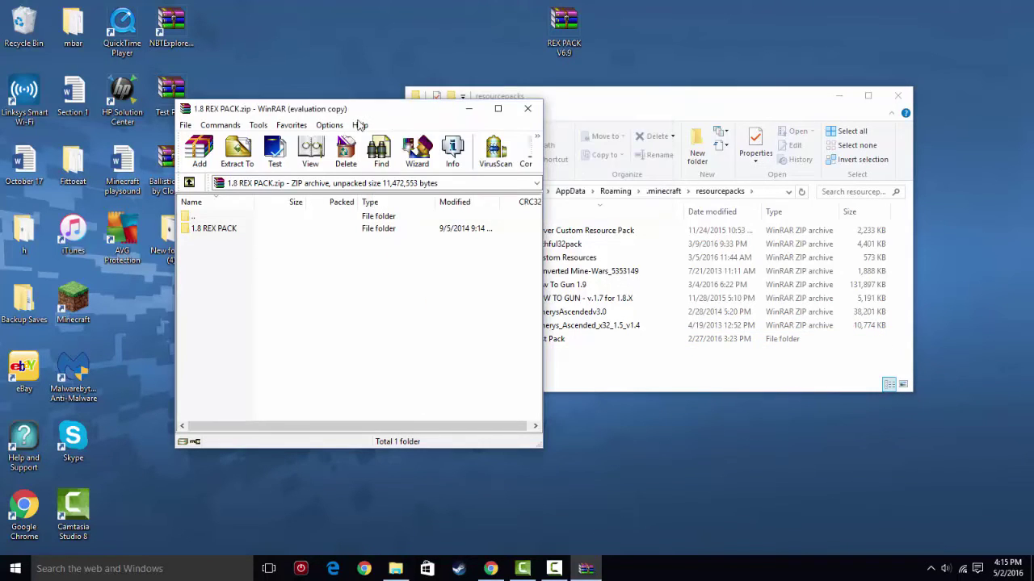
pyautogui.click(527, 110)
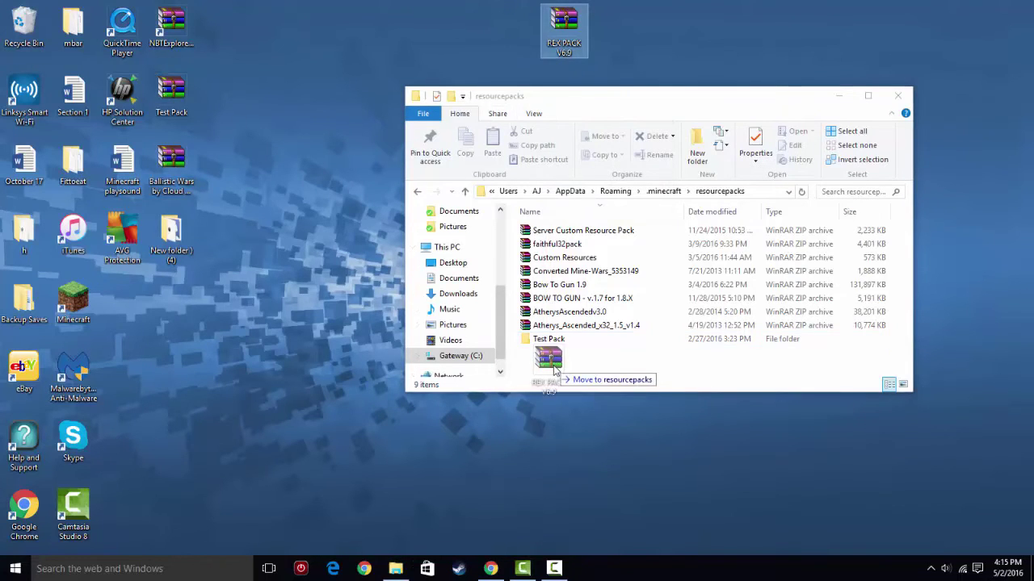
pyautogui.moveTo(554, 369); pyautogui.dragTo(554, 368)
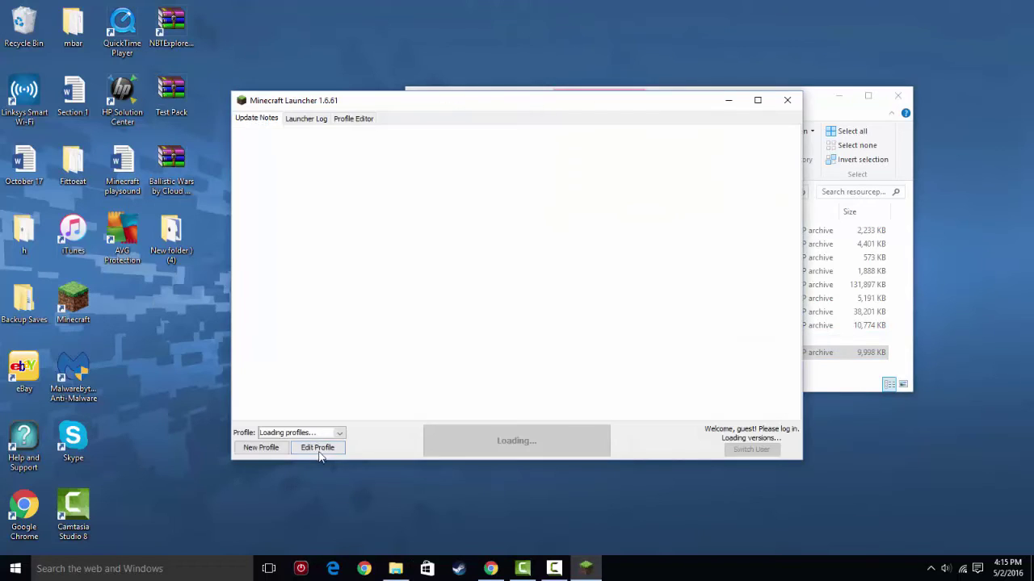
# Step: Set the launcher profile to use version release 1.9.2 and start the game
pyautogui.click(319, 449)
pyautogui.click(413, 331)
pyautogui.scroll(3, 517, 364)
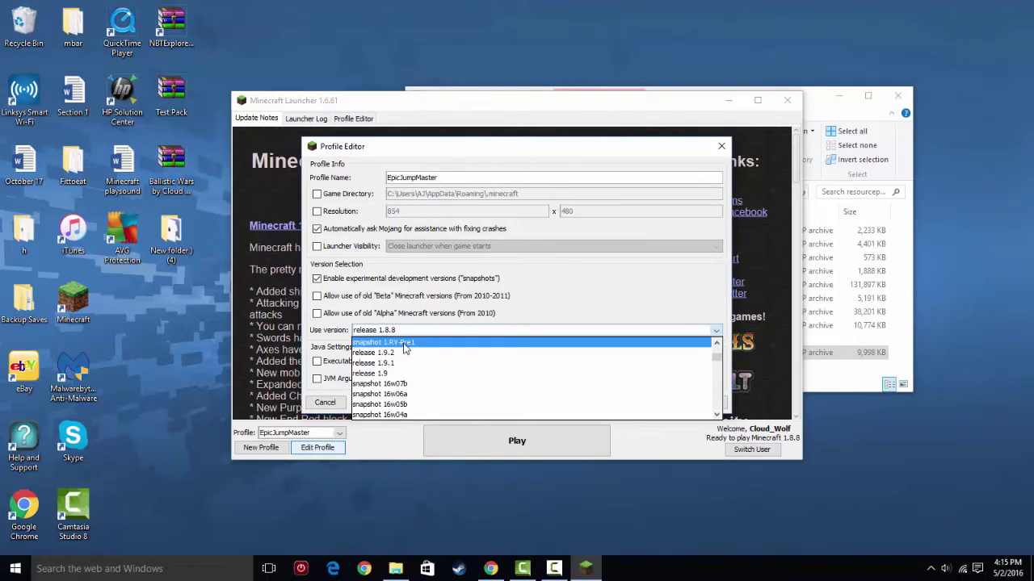
pyautogui.click(534, 370)
pyautogui.click(698, 402)
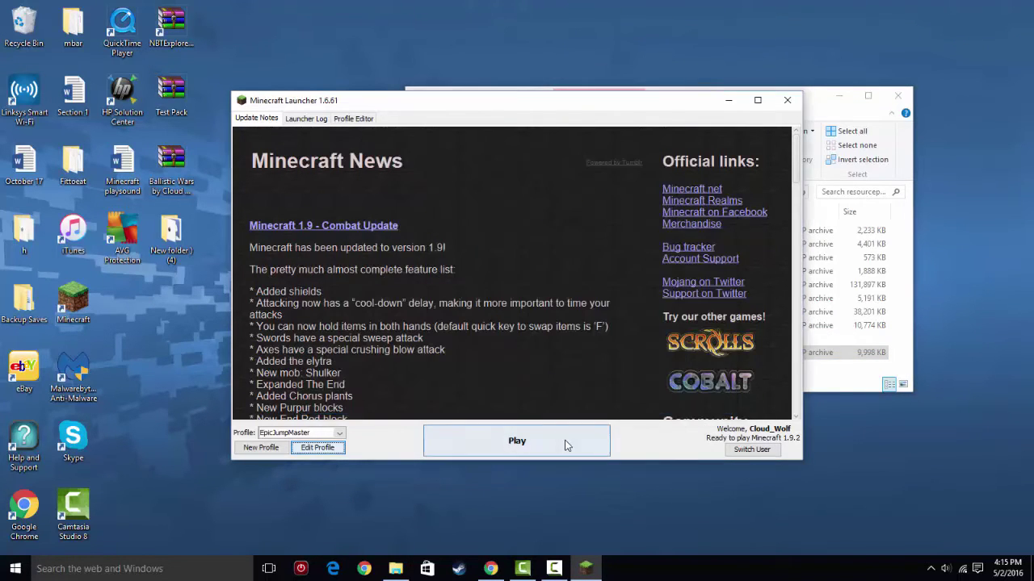
pyautogui.click(517, 441)
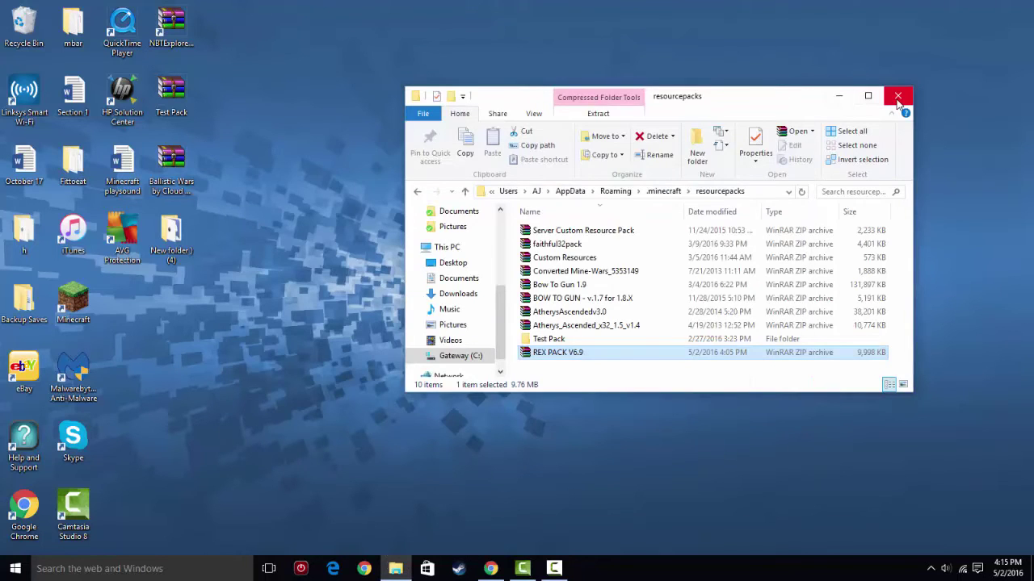
# Step: Close the resourcepacks folder window, then maximize the game and load TestWorld from the singleplayer worlds
pyautogui.click(897, 98)
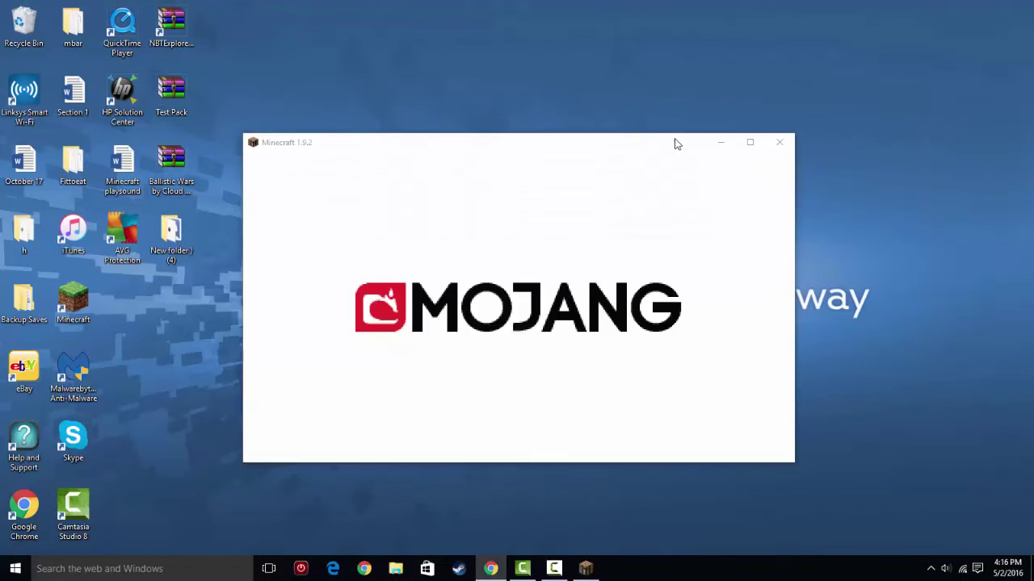
pyautogui.click(749, 144)
pyautogui.click(432, 283)
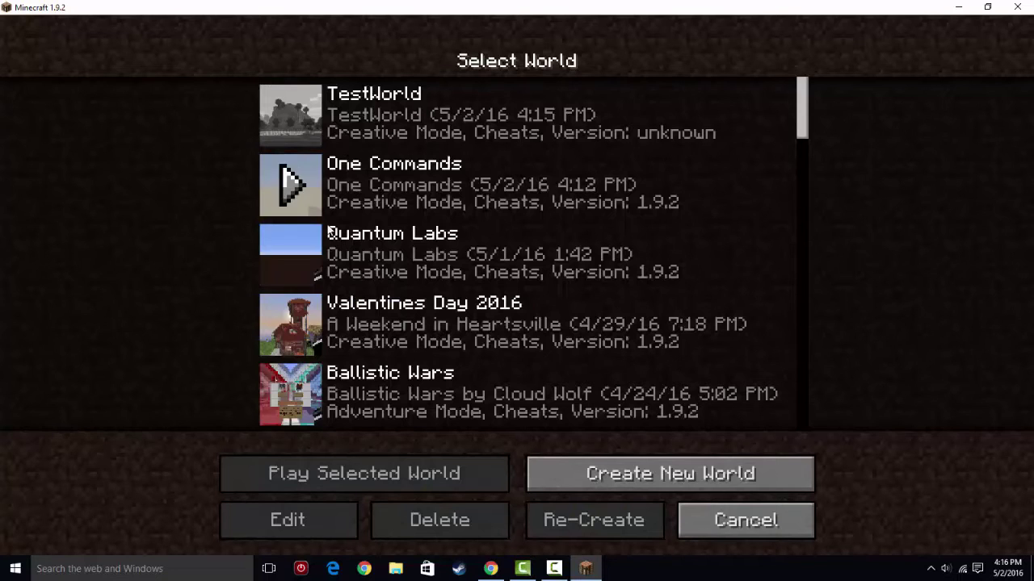
pyautogui.click(386, 109)
pyautogui.click(289, 114)
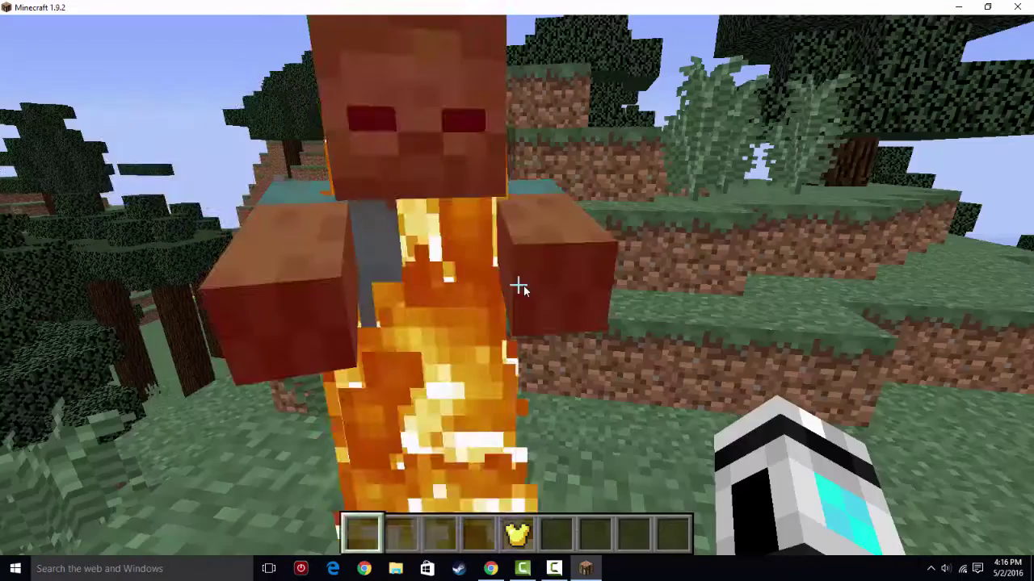
# Step: Activate the REX PACK V6.9.zip resource pack and return to the world
pyautogui.press('Escape')
pyautogui.click(434, 330)
pyautogui.click(339, 349)
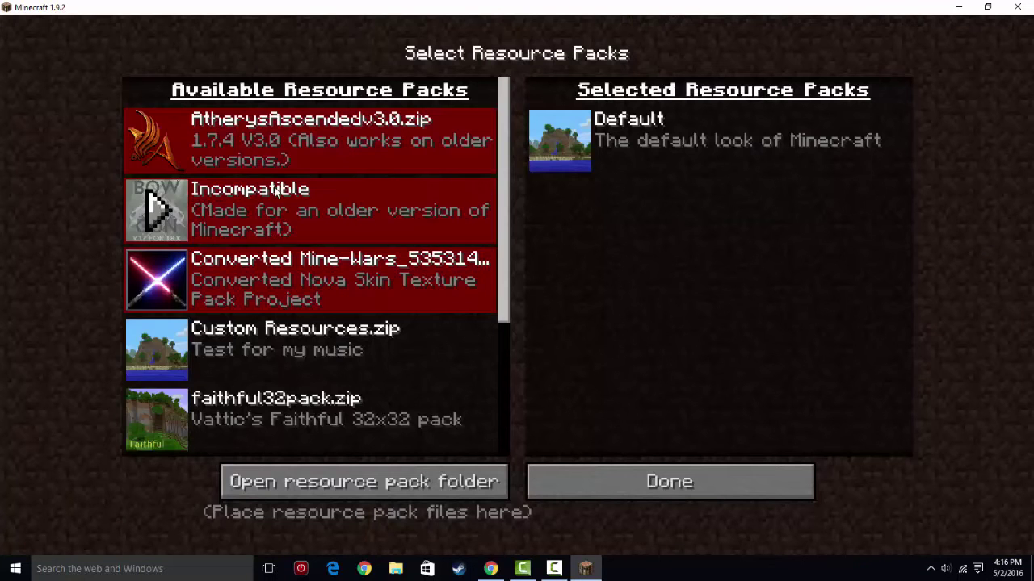
pyautogui.scroll(-5, 172, 363)
pyautogui.click(160, 316)
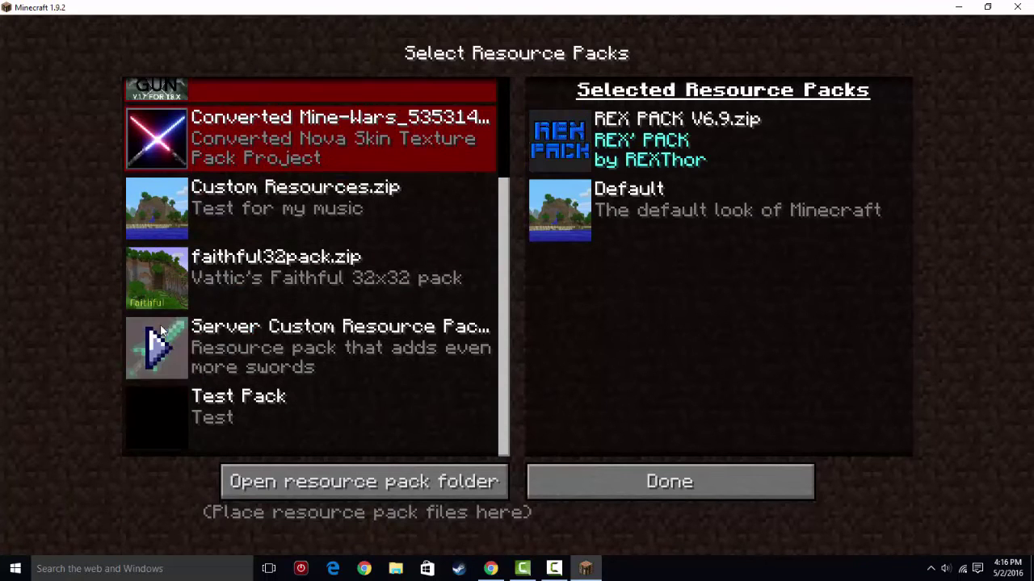
pyautogui.click(670, 481)
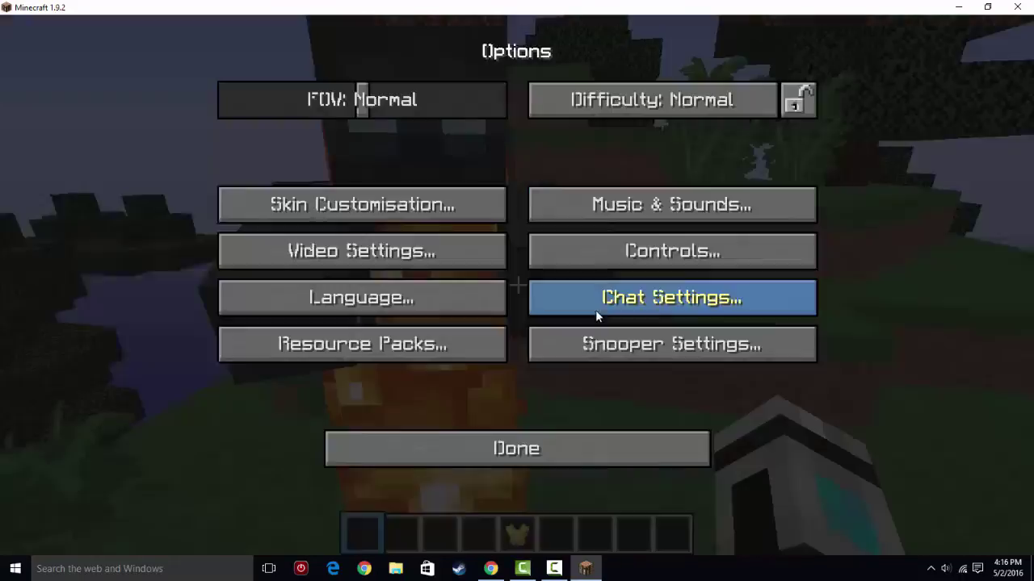
pyautogui.press('Escape')
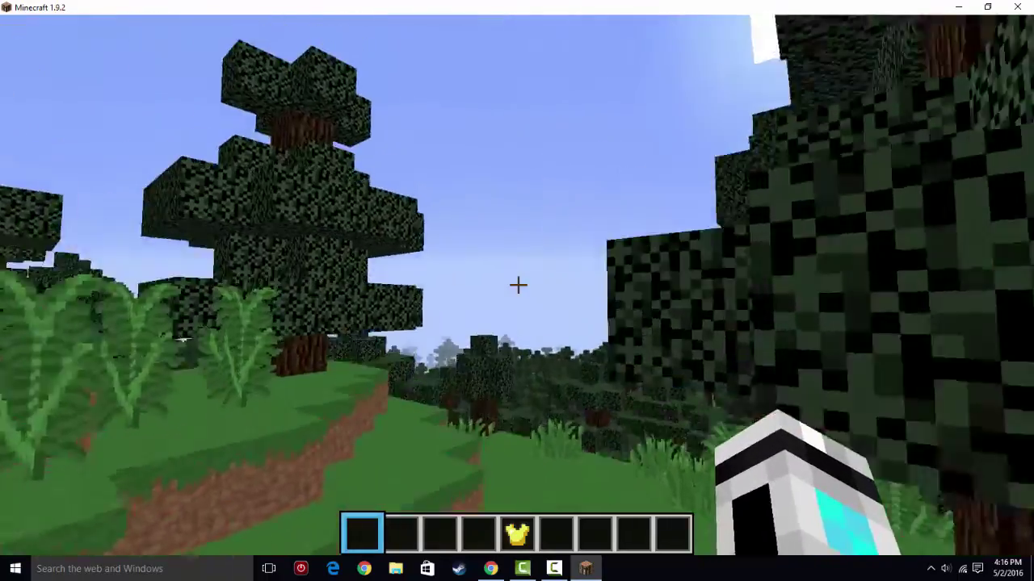
# Step: Look through the pack's item textures in the creative inventory, covering the combat, tools and foodstuffs categories
pyautogui.scroll(6, 517, 284)
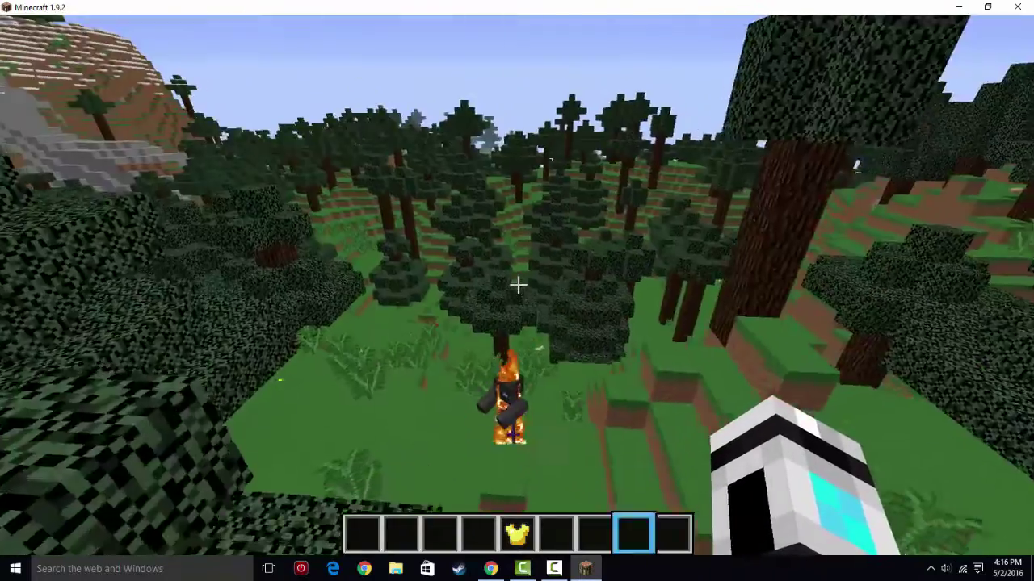
pyautogui.scroll(-1, 517, 285)
pyautogui.press('e')
pyautogui.click(679, 438)
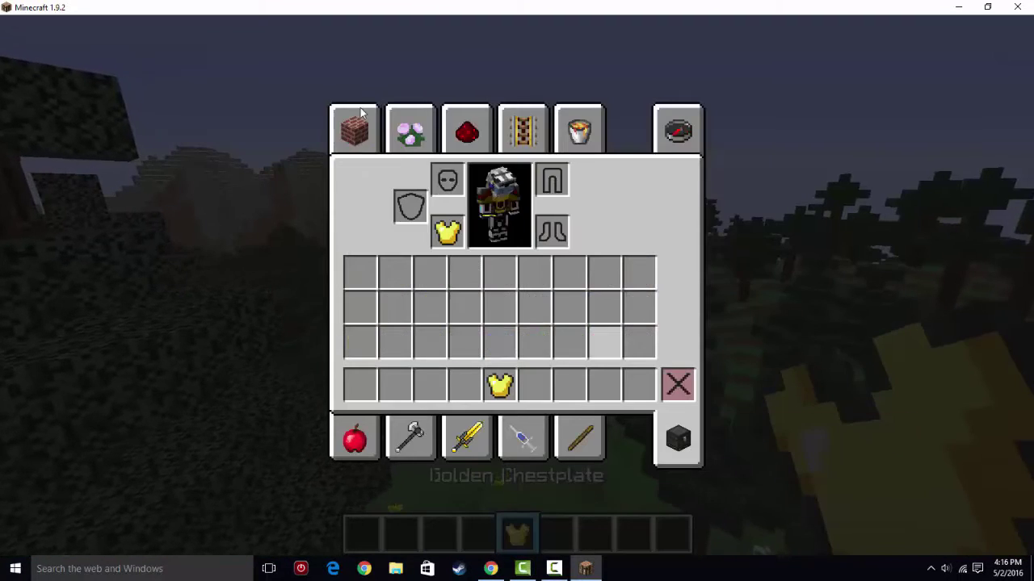
pyautogui.click(467, 438)
pyautogui.click(413, 438)
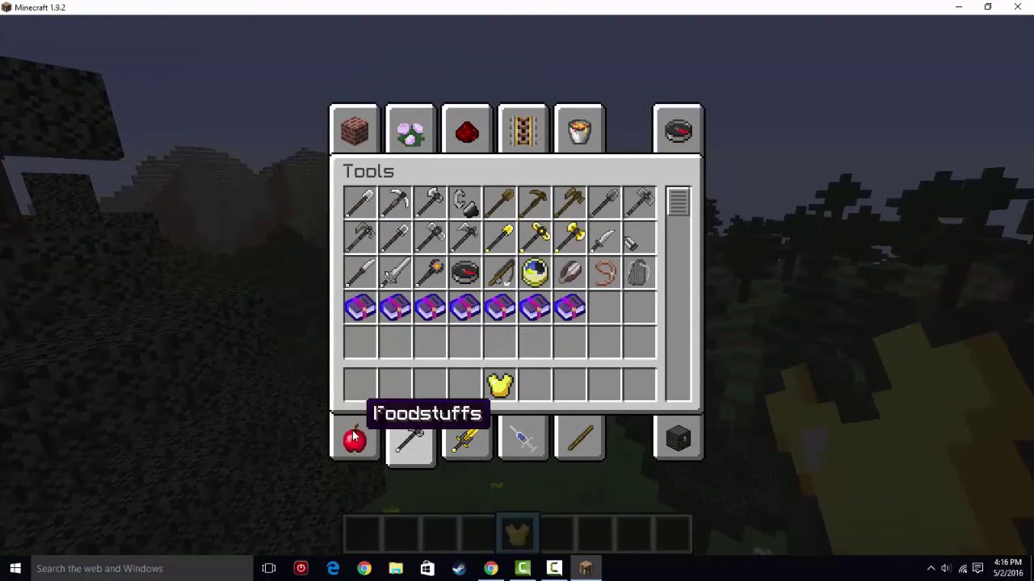
pyautogui.click(354, 436)
# Step: Find the dark block with the blue screen among the building blocks, add it to the hotbar, and return to the world
pyautogui.click(356, 125)
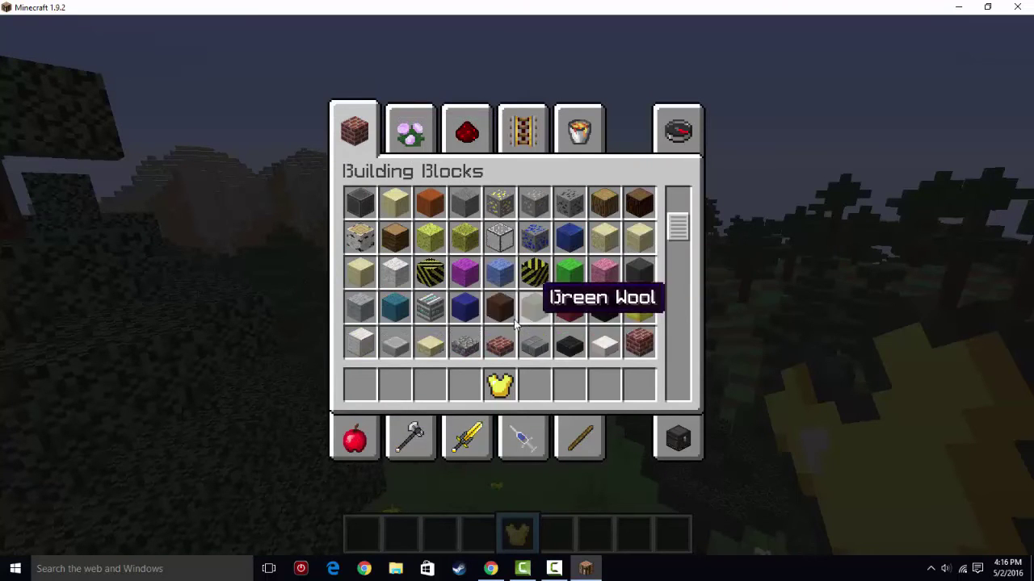
pyautogui.scroll(-4, 492, 266)
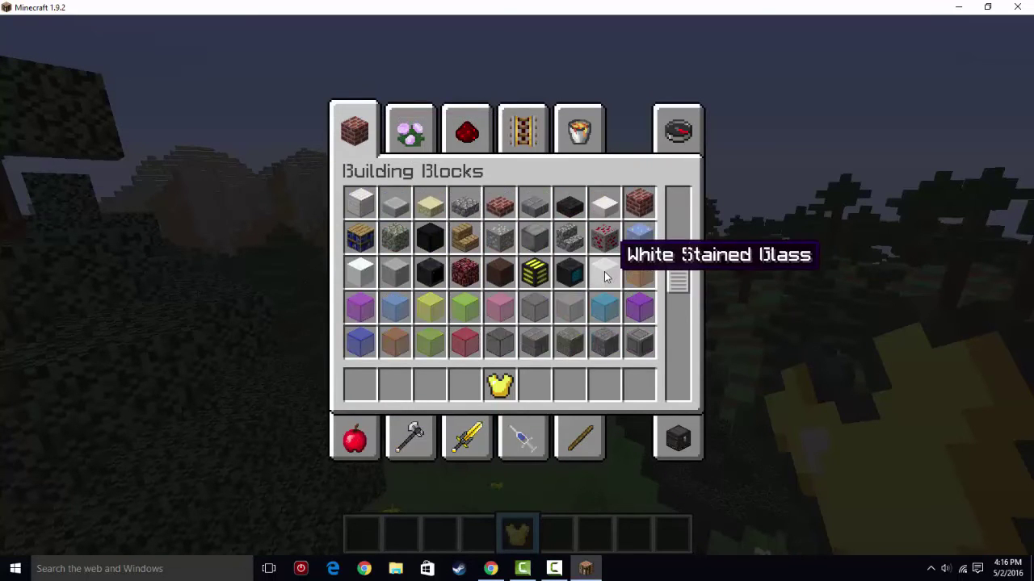
pyautogui.scroll(6, 565, 271)
pyautogui.scroll(-5, 605, 301)
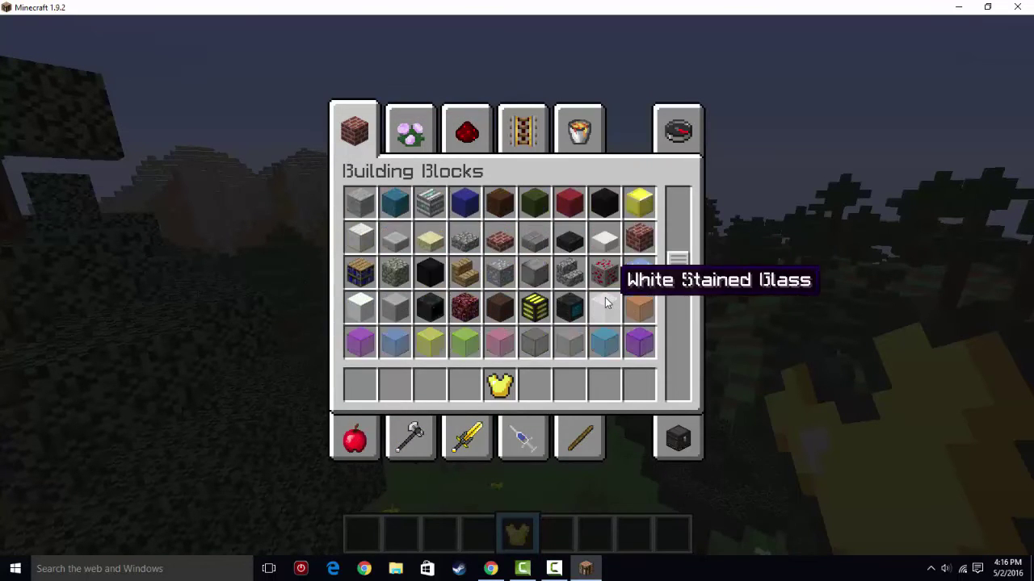
pyautogui.click(563, 313)
pyautogui.press('e')
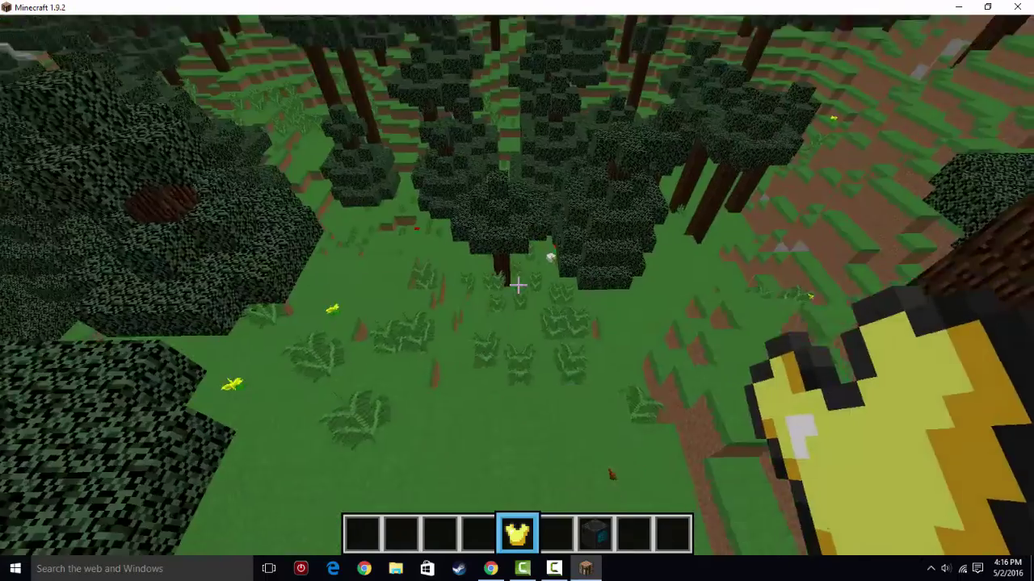
# Step: Place the blue-screen block on the grass, view its front face up close, and break it
pyautogui.press('7')
pyautogui.rightClick(516, 284)
pyautogui.press('w')
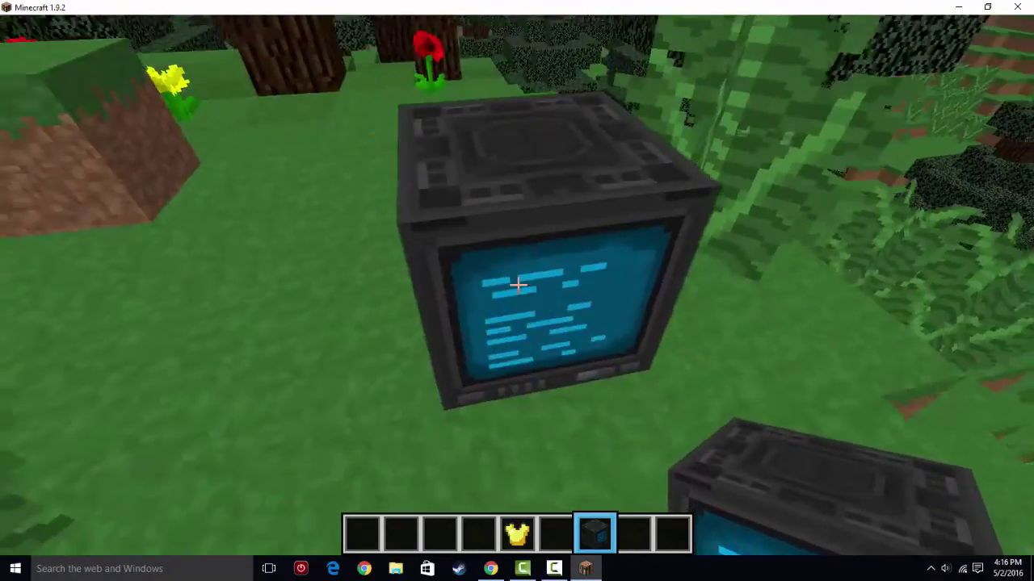
pyautogui.click(517, 284)
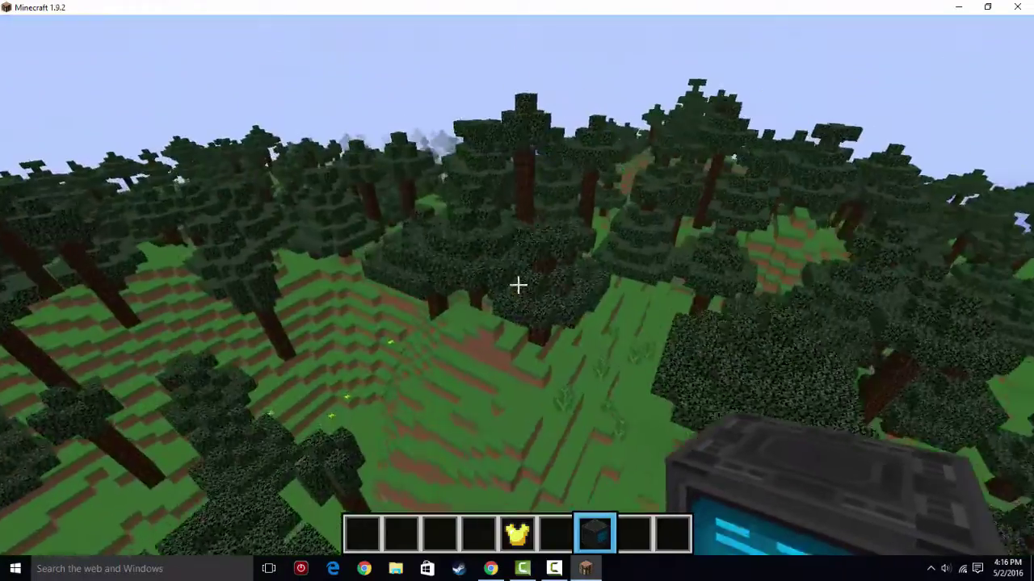
# Step: Clear the golden chestplate and the blue-screen block out of the hotbar
pyautogui.press('e')
pyautogui.click(570, 385)
pyautogui.press('e')
pyautogui.scroll(7, 517, 284)
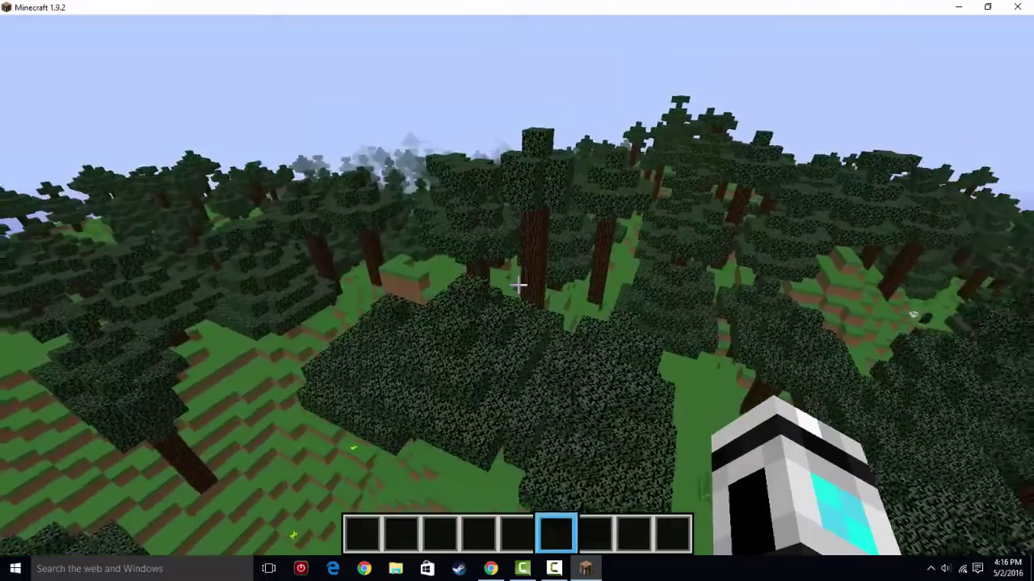
# Step: Switch to the third-person view of the character and take off the worn golden chestplate
pyautogui.scroll(-1, 518, 284)
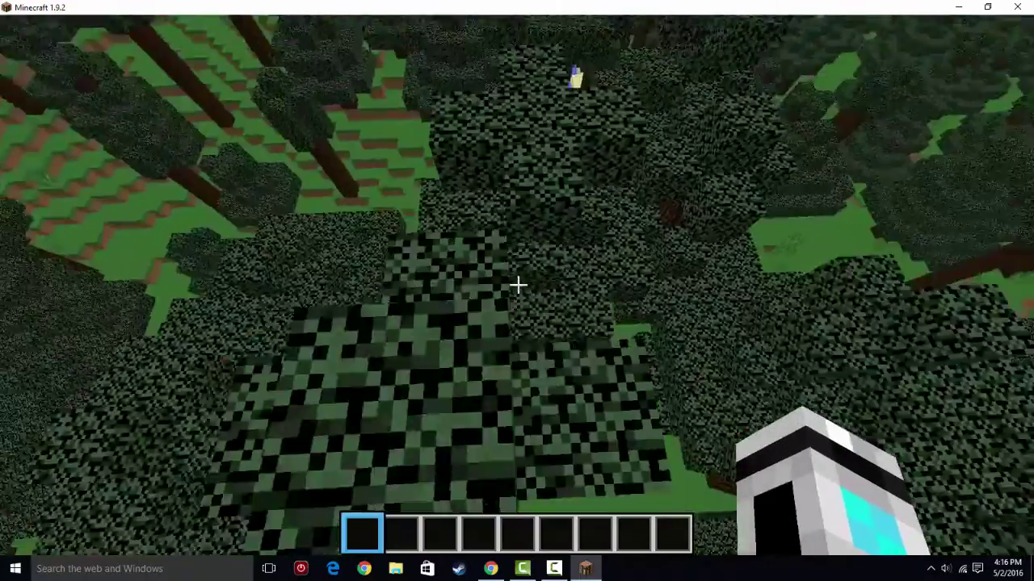
pyautogui.press('F5')
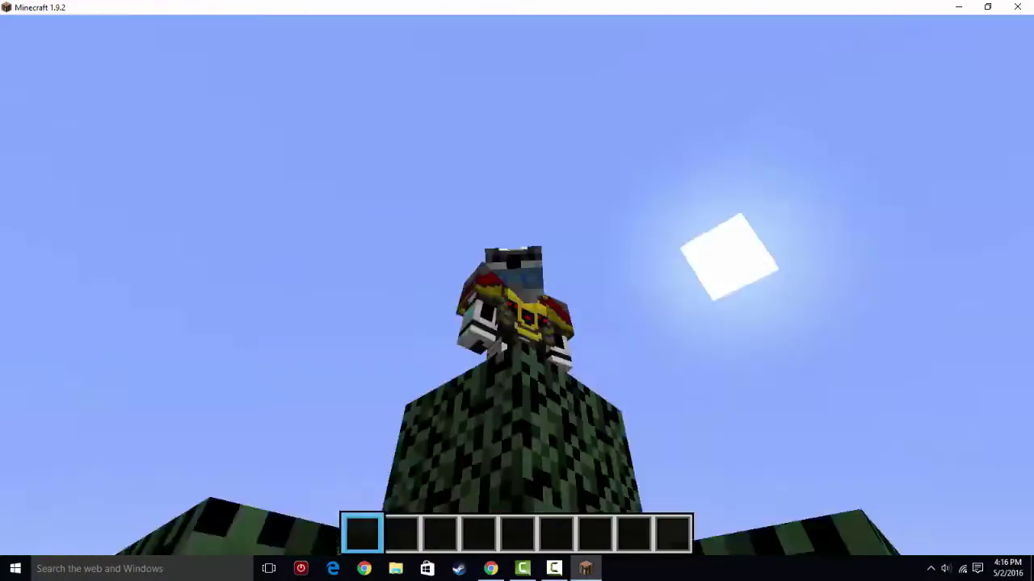
pyautogui.press('e')
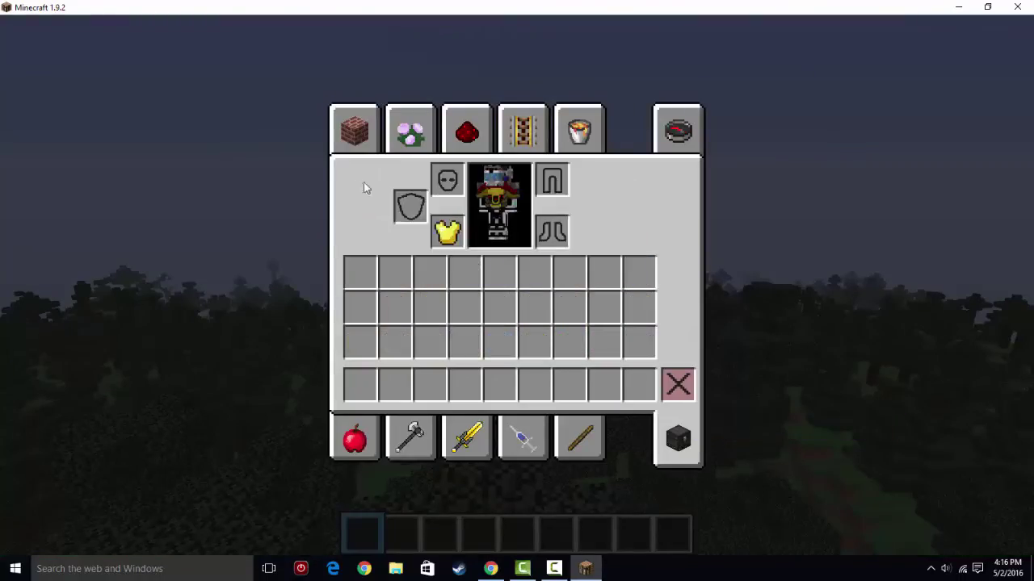
pyautogui.press('e')
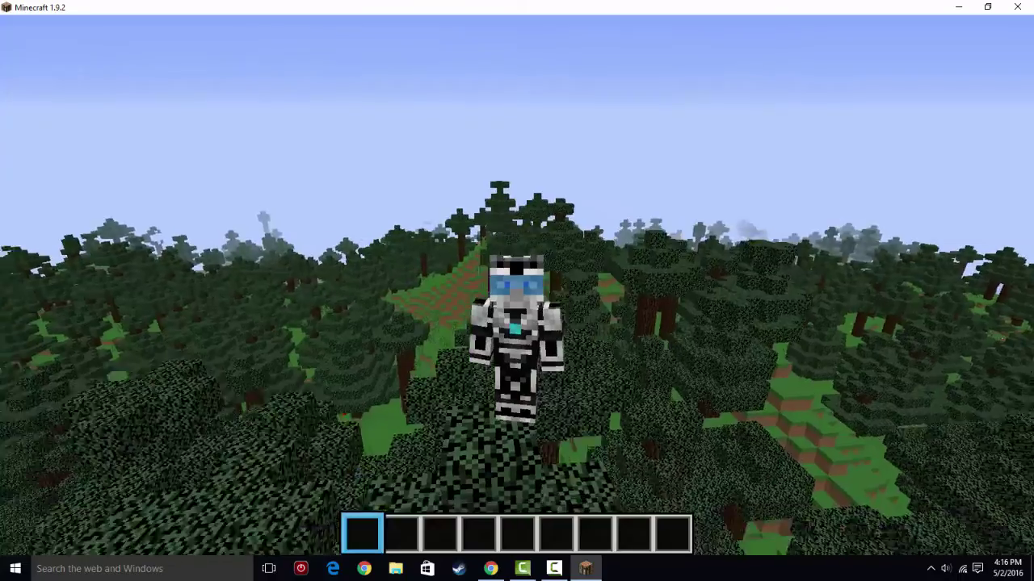